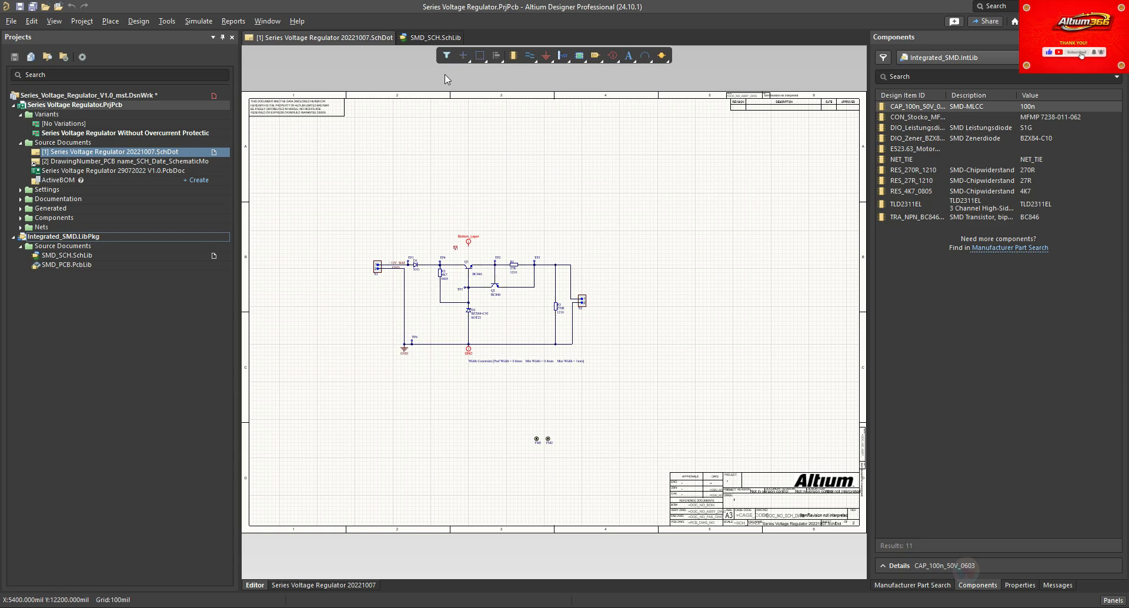
Step: Open SMD_SCH.SchLib from the Integrated_SMD library package and show its list of components
click(420, 39)
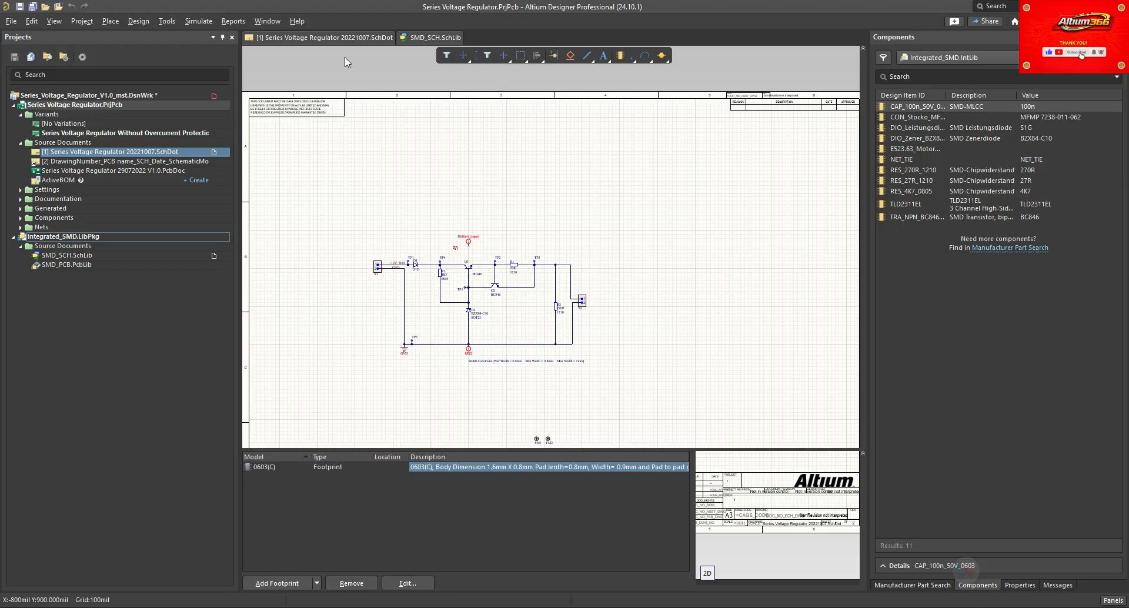
click(351, 39)
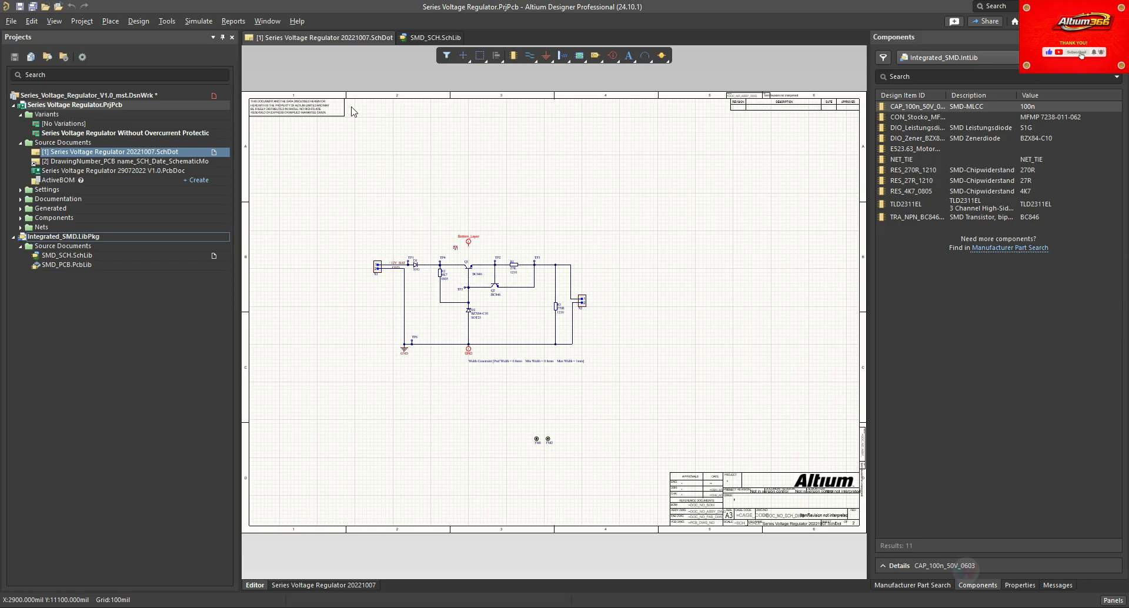
double_click(63, 256)
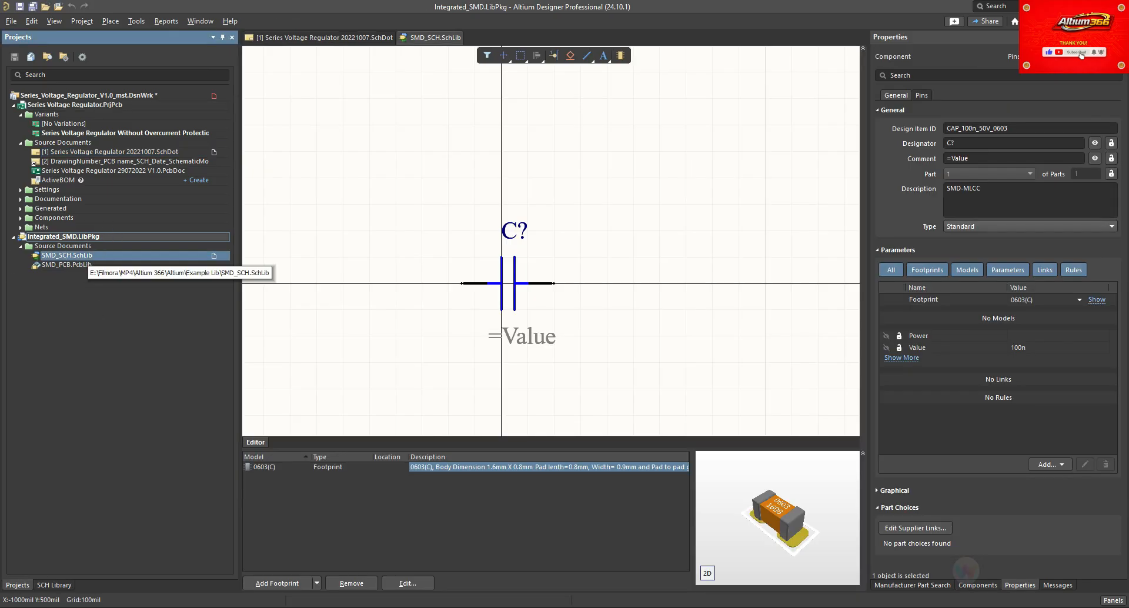
click(90, 259)
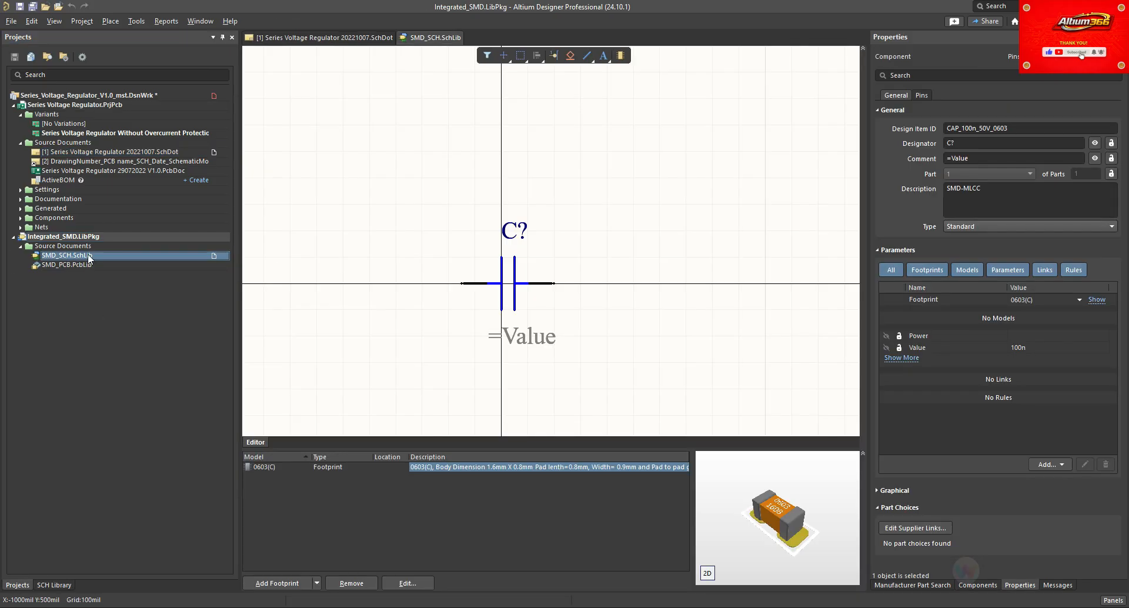
click(53, 585)
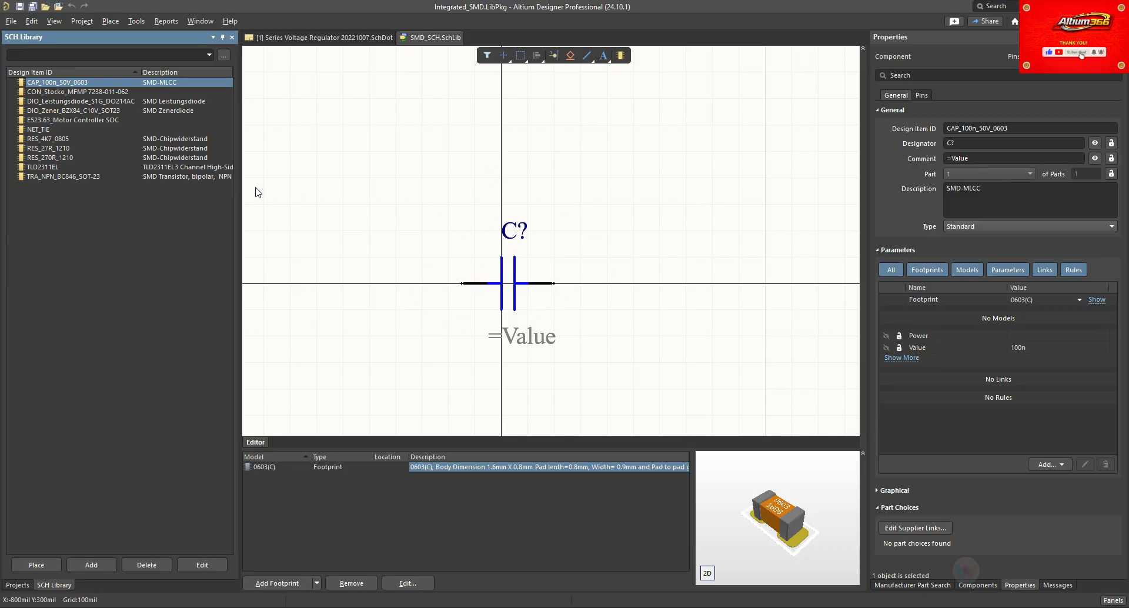
Step: Duplicate the CAP_100n_50V_0603 capacitor in the schematic library and look through the copy's parameters
right_click(73, 83)
click(129, 135)
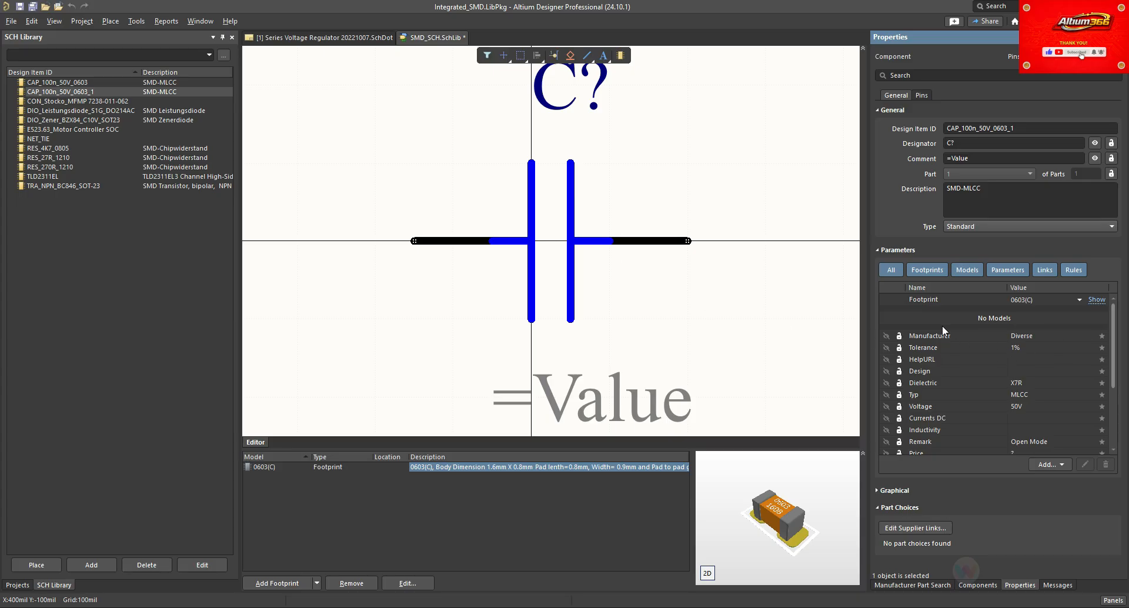
scroll(941, 327, down, 2)
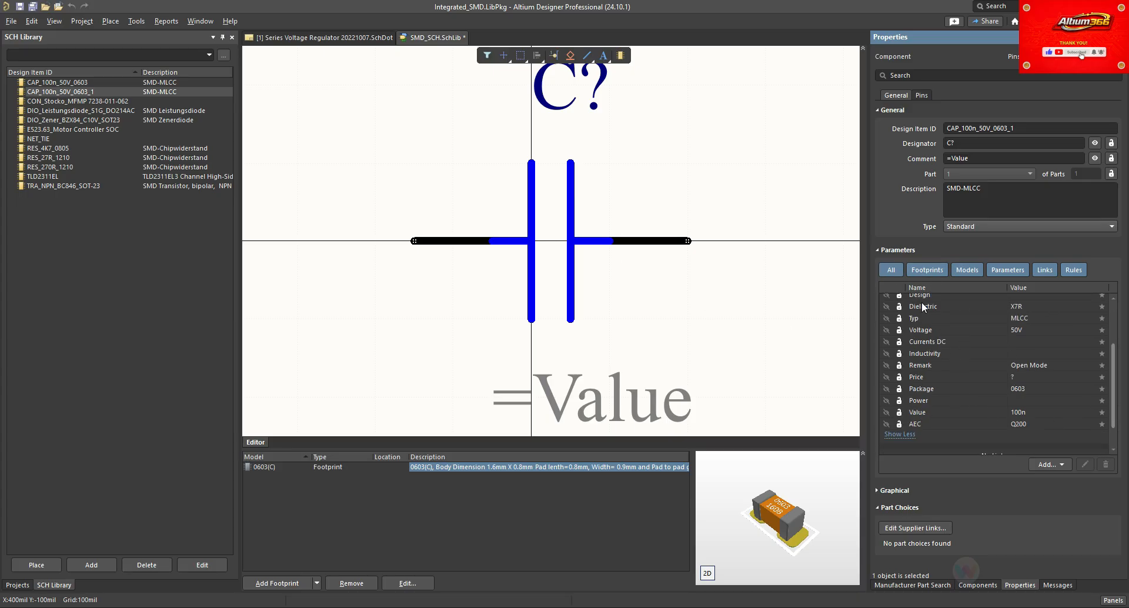
drag(1112, 381, 1113, 340)
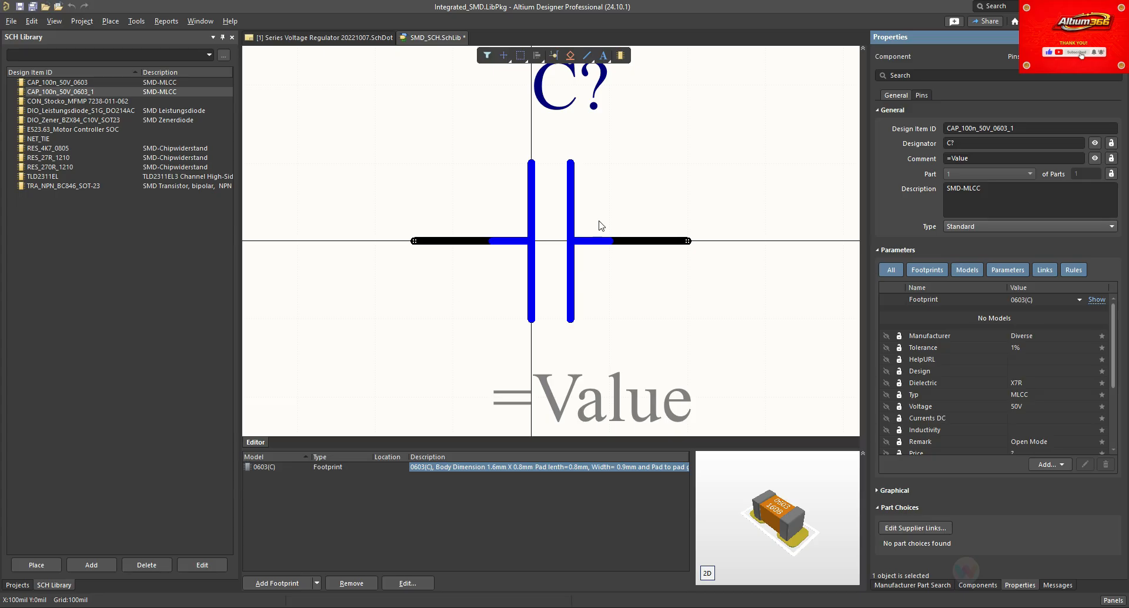
Step: Rename the duplicated capacitor's design item ID to CAP_100n_50V_0805
click(51, 93)
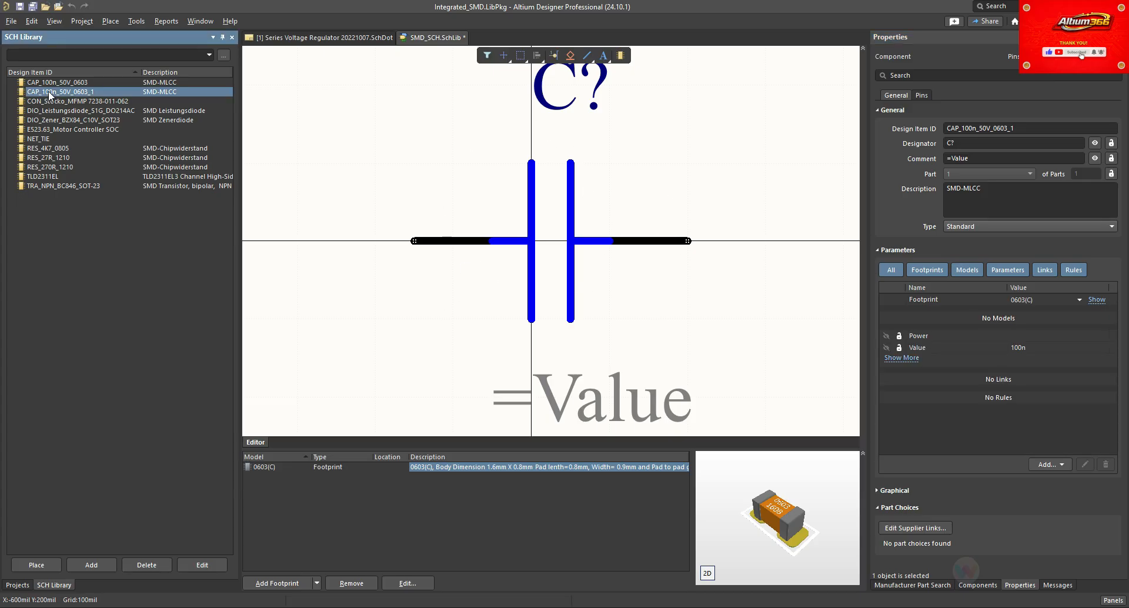
click(998, 129)
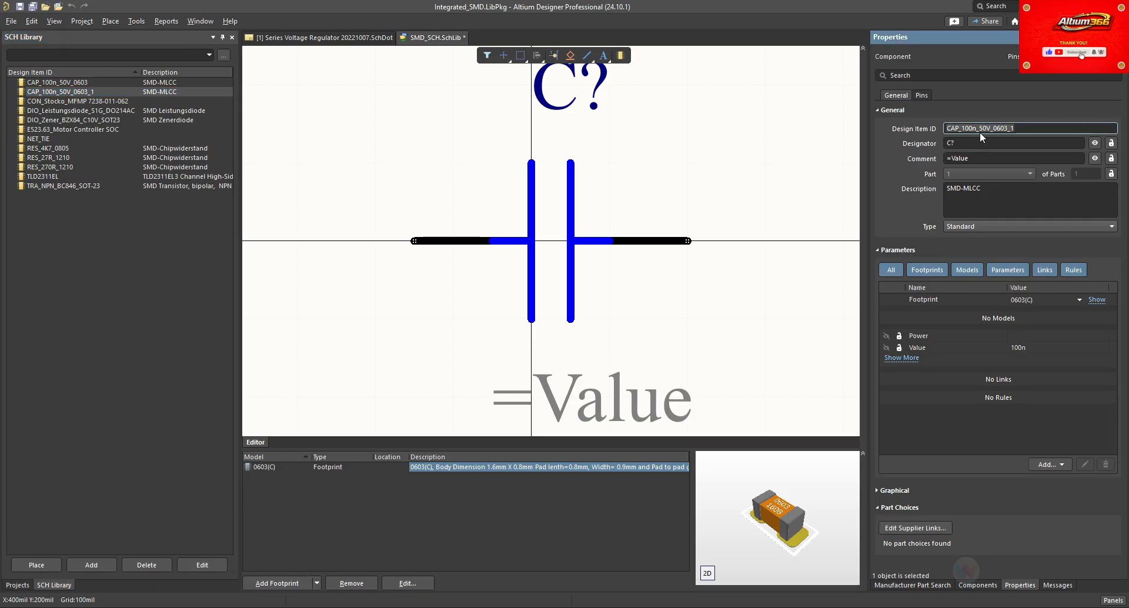
click(1001, 128)
key(BackSpace)
text(8)
key(BackSpace)
text(5)
Step: Expand the full parameter list of CAP_100n_50V_0805 and set its tolerance to 20%
click(903, 359)
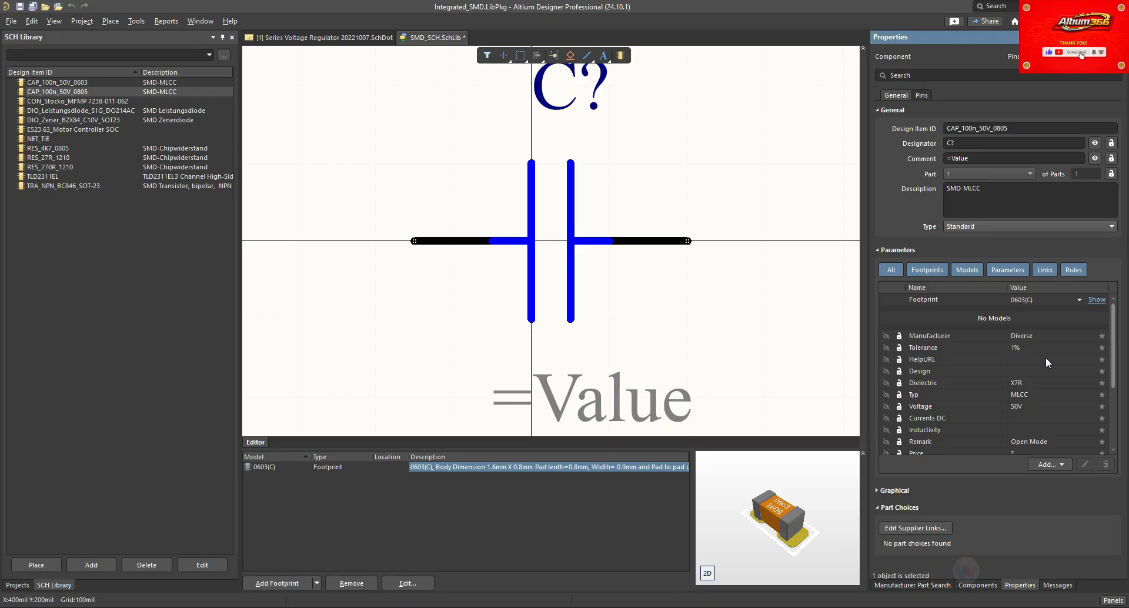
click(1014, 347)
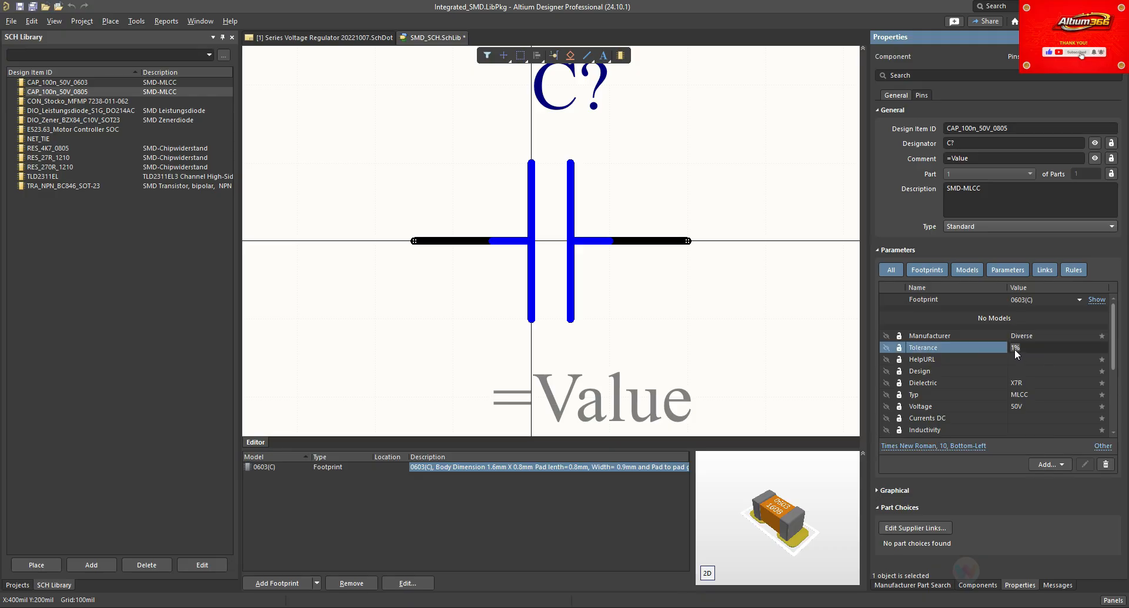
click(1024, 383)
click(1035, 394)
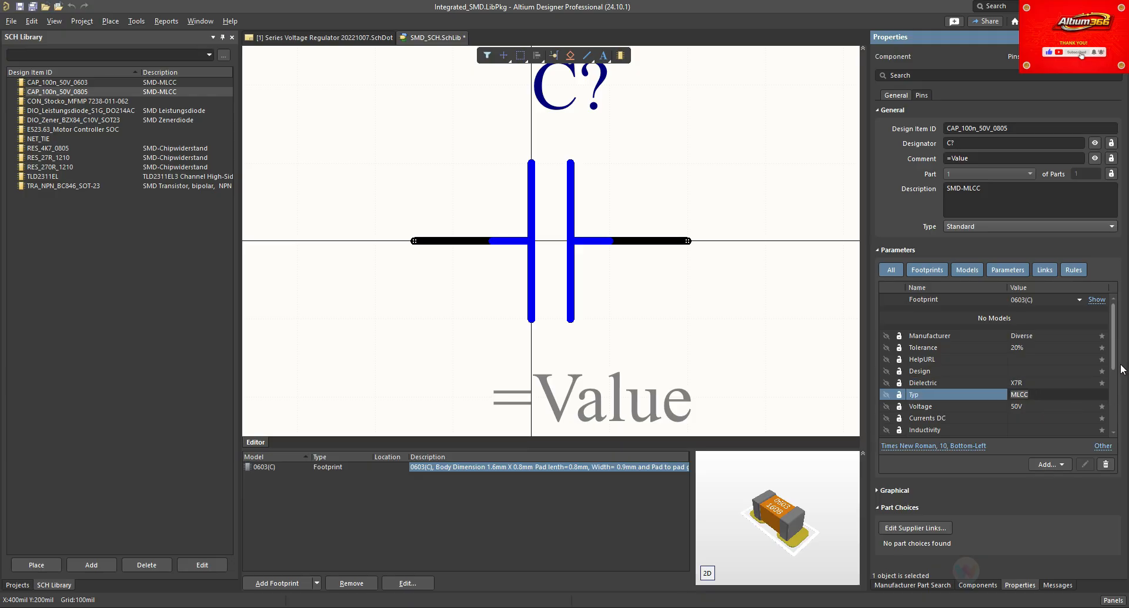
Step: Set the Package parameter of CAP_100n_50V_0805 to 0805
drag(1113, 359, 1118, 399)
click(1019, 376)
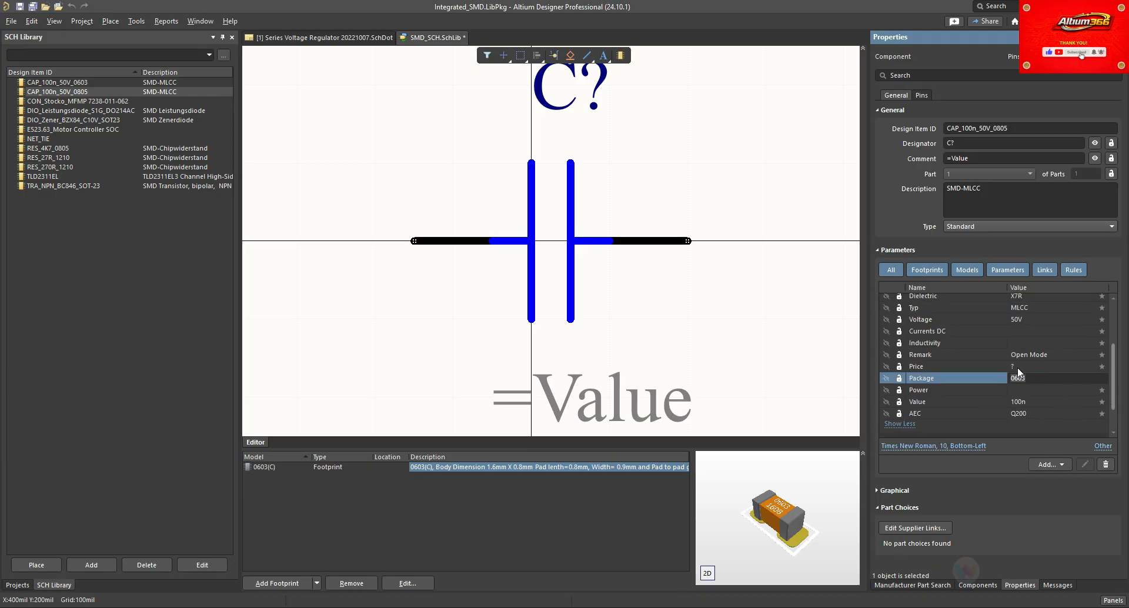
click(1032, 353)
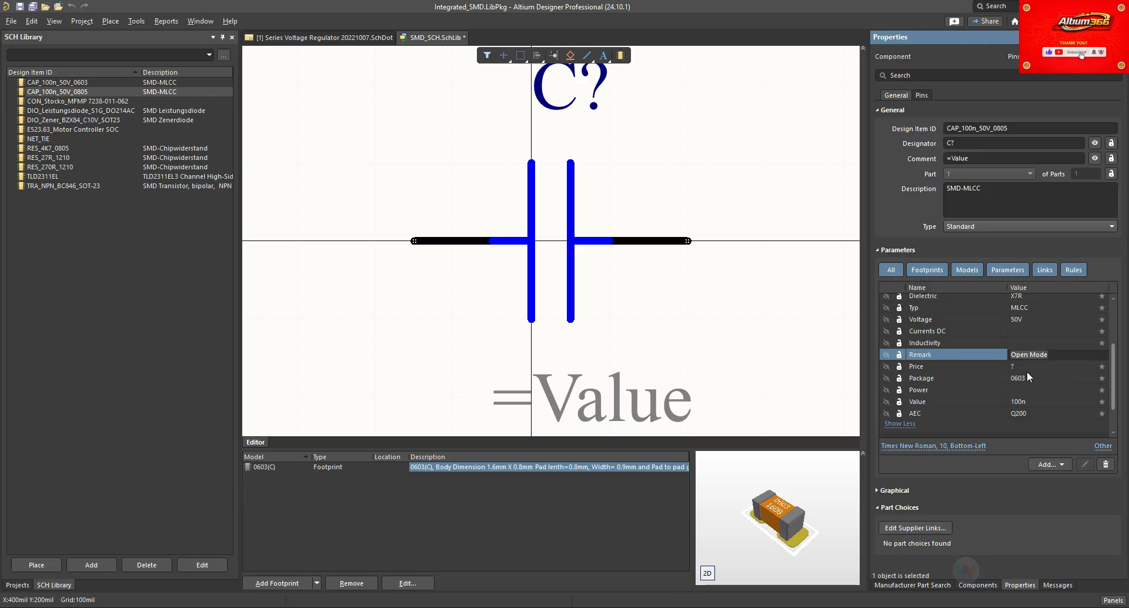
click(1029, 377)
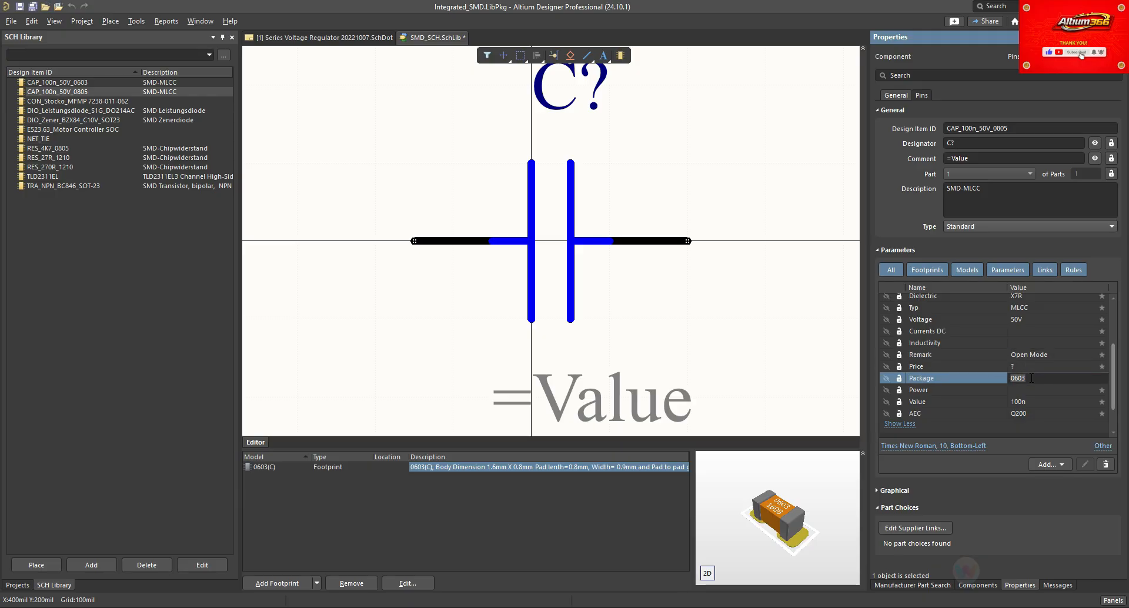
text(0805)
click(1033, 401)
click(1039, 413)
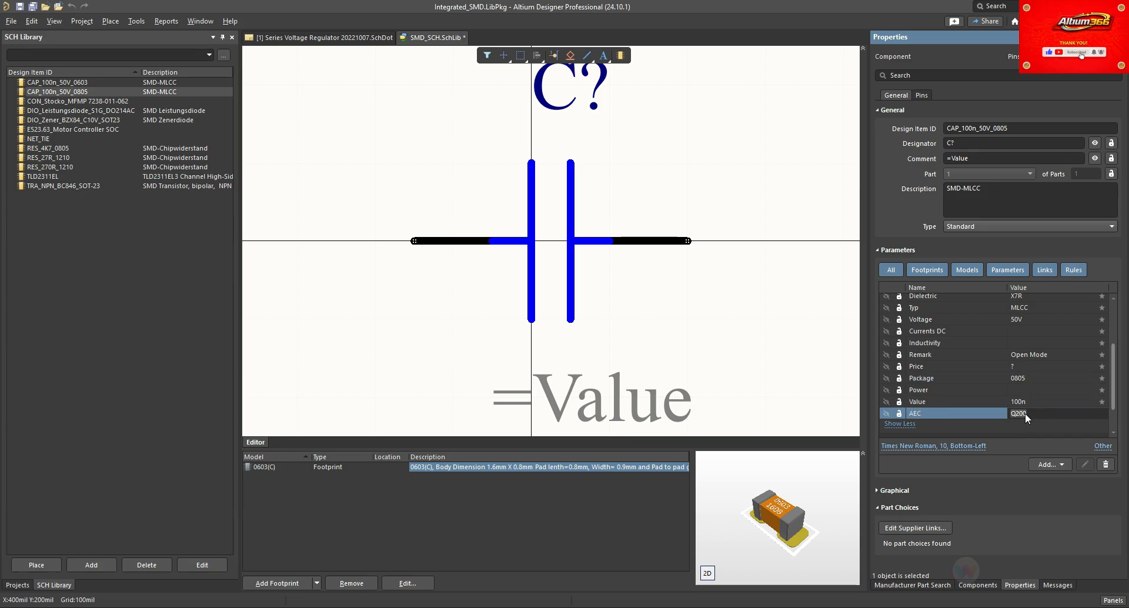
click(1036, 414)
click(1046, 402)
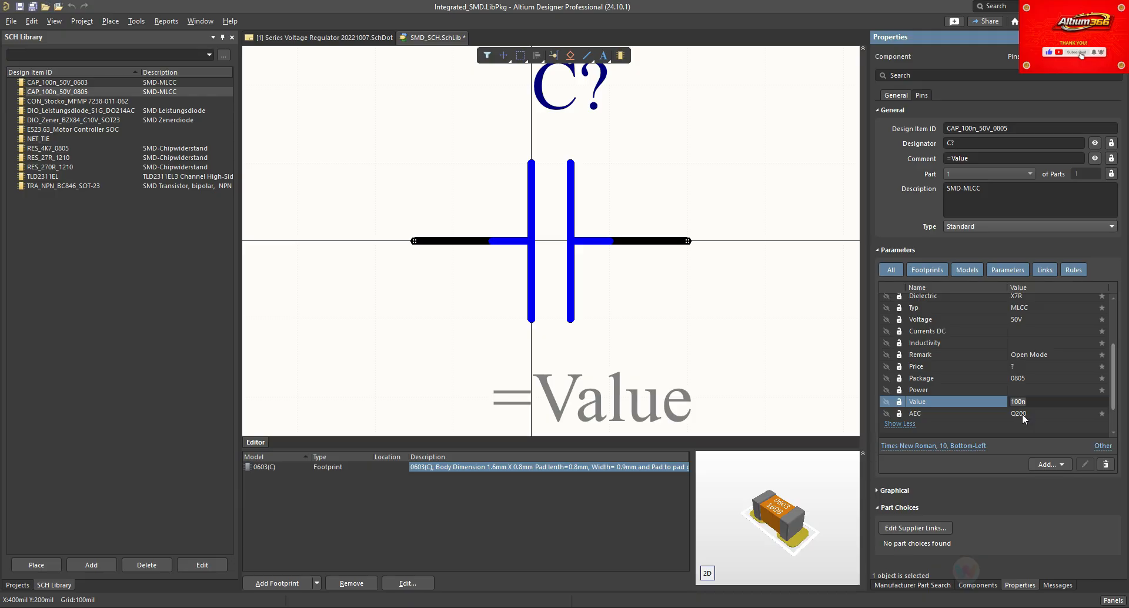
click(648, 310)
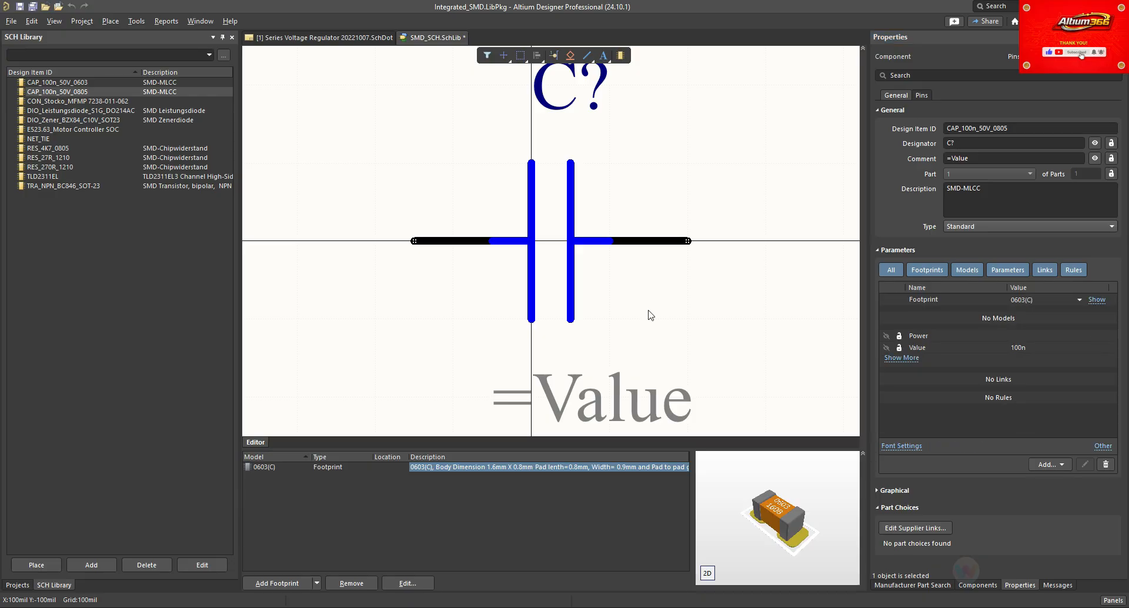
Step: Remove the 0603(C) footprint model from CAP_100n_50V_0805
ctrl+scroll(455, 277, down, 1)
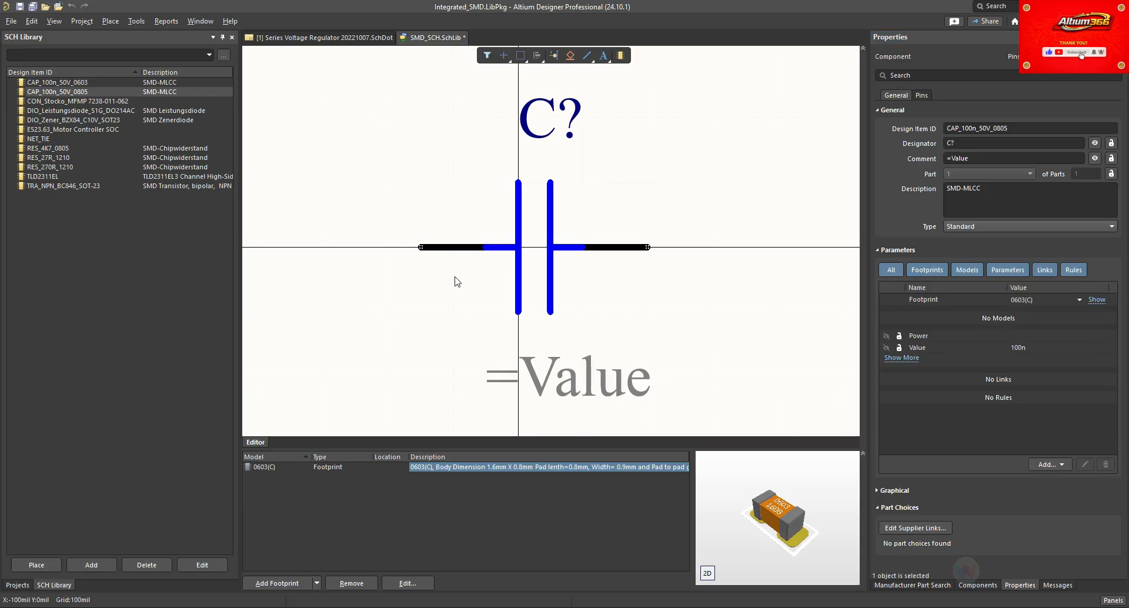
click(266, 467)
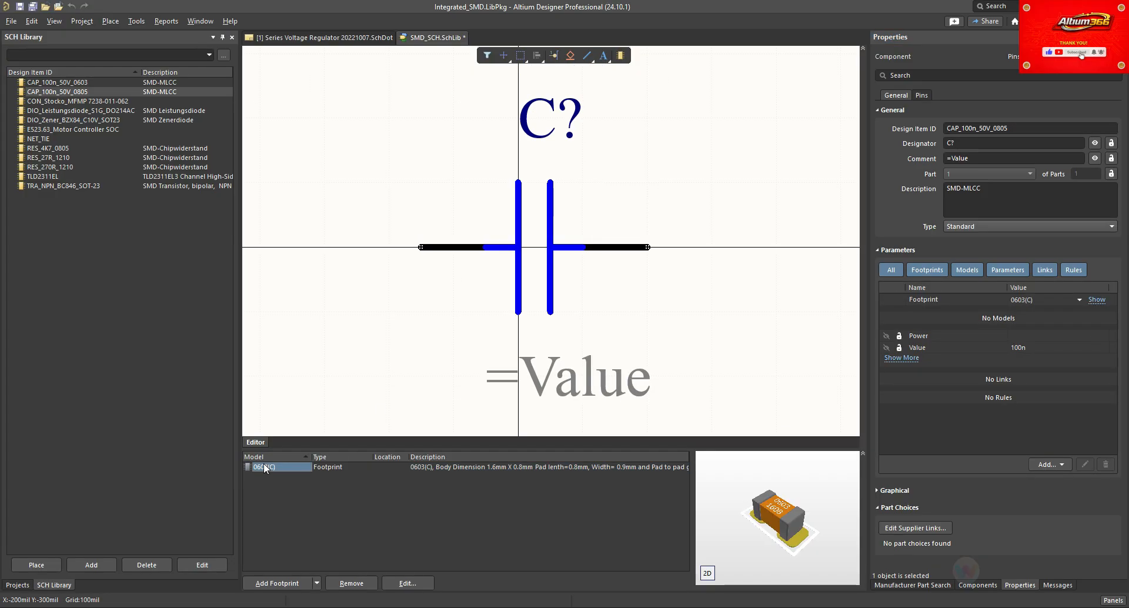
click(348, 584)
click(575, 331)
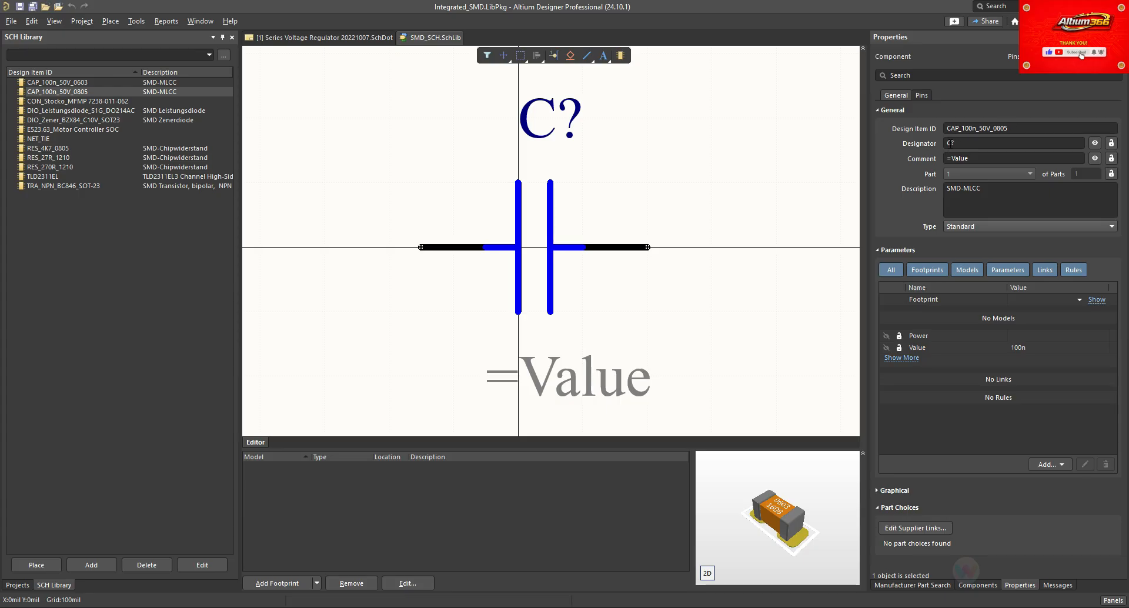
Step: Check the designator, the comment's reference to the Value parameter, and the full parameter list of the 0805 capacitor
click(962, 143)
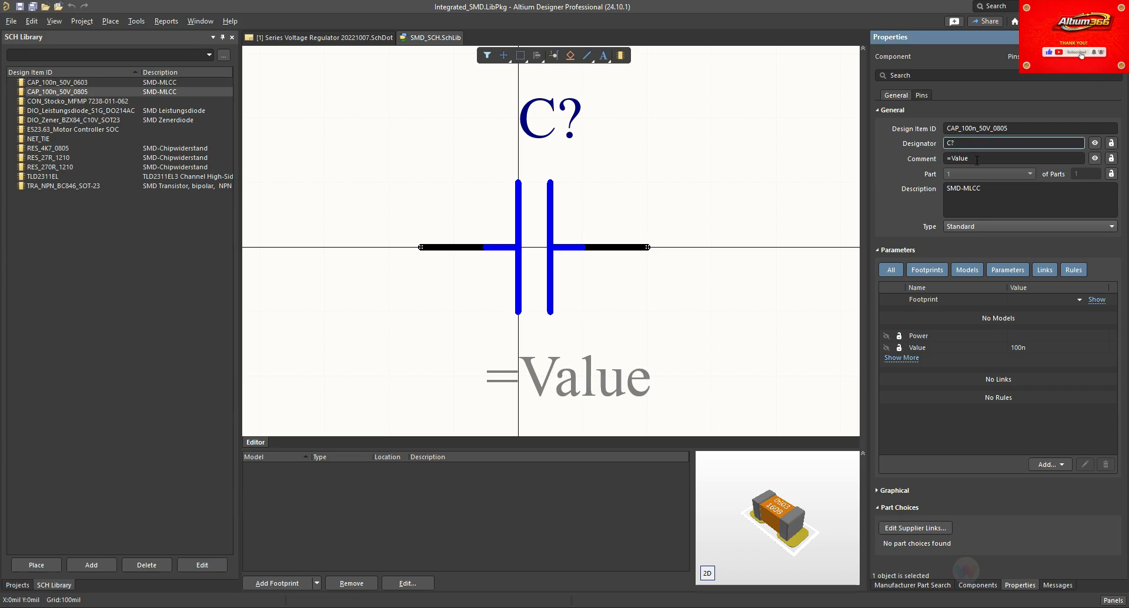
click(976, 159)
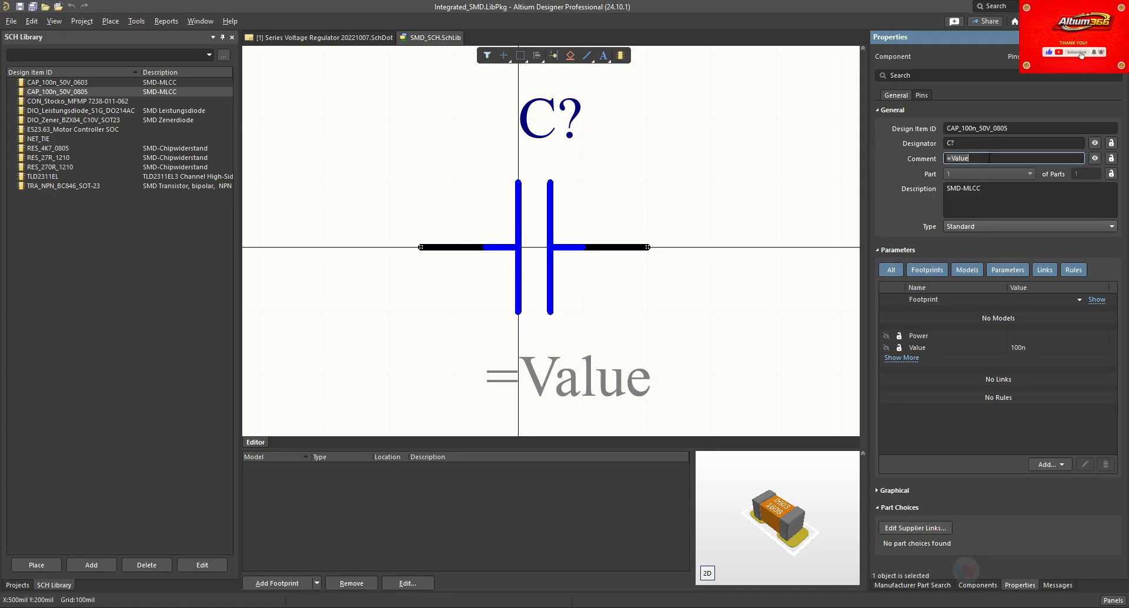
click(901, 357)
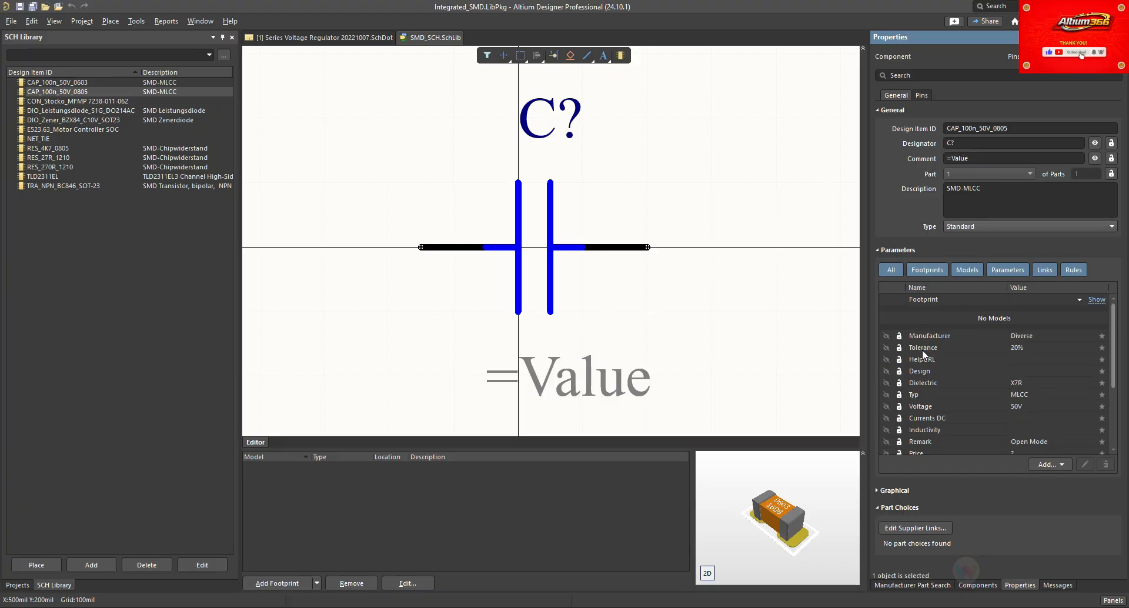
click(990, 157)
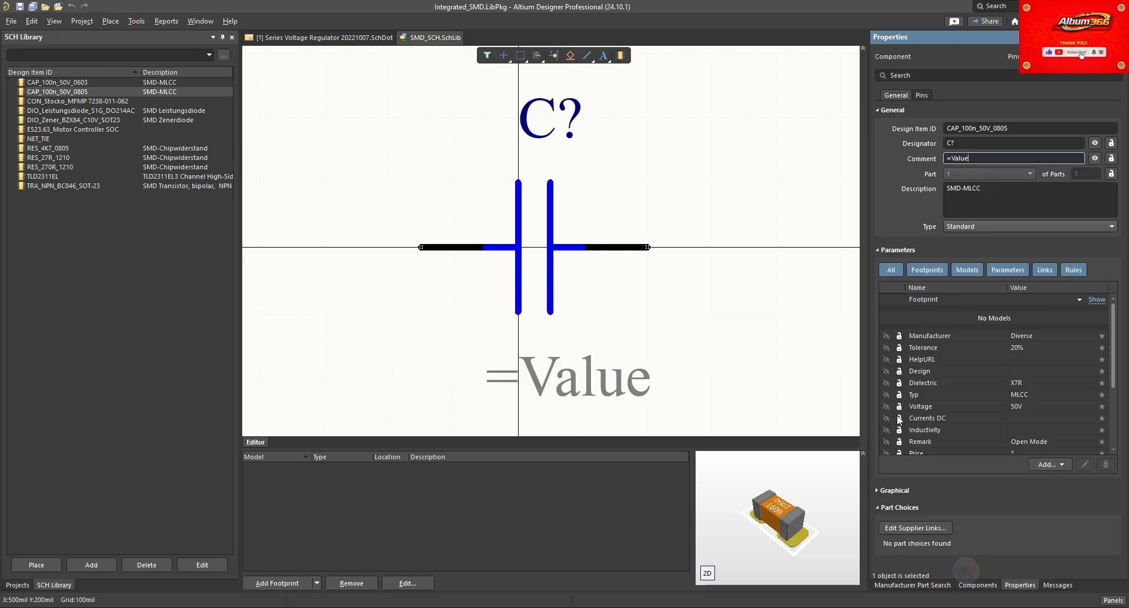
scroll(898, 419, down, 3)
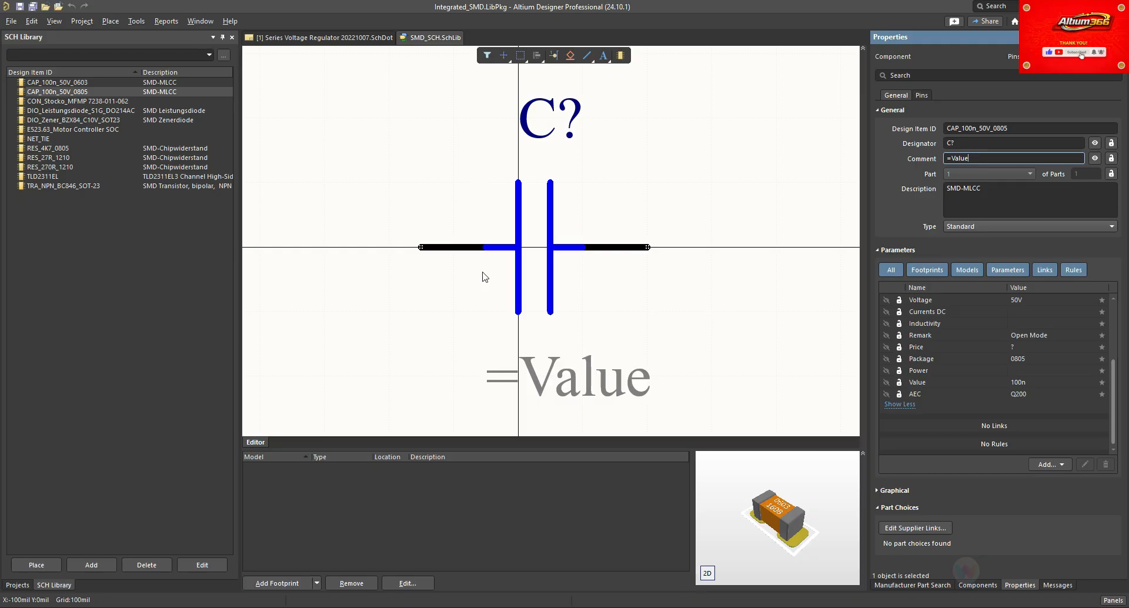
drag(1113, 411, 1113, 360)
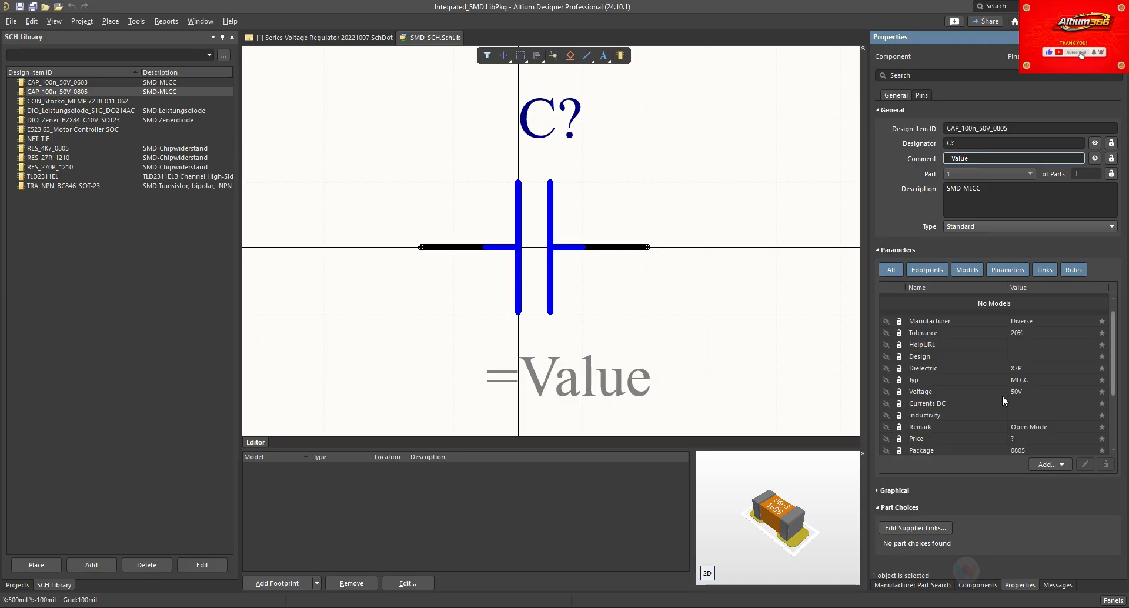
Step: Make the Voltage parameter visible on the capacitor symbol and place it above the designator
click(886, 391)
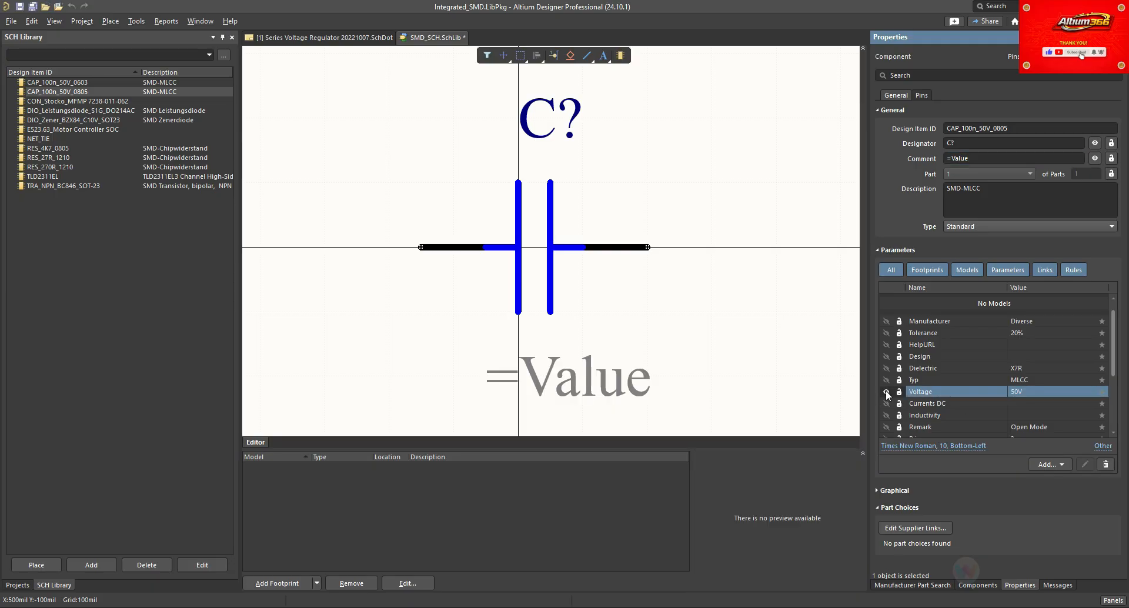
ctrl+scroll(446, 293, down, 3)
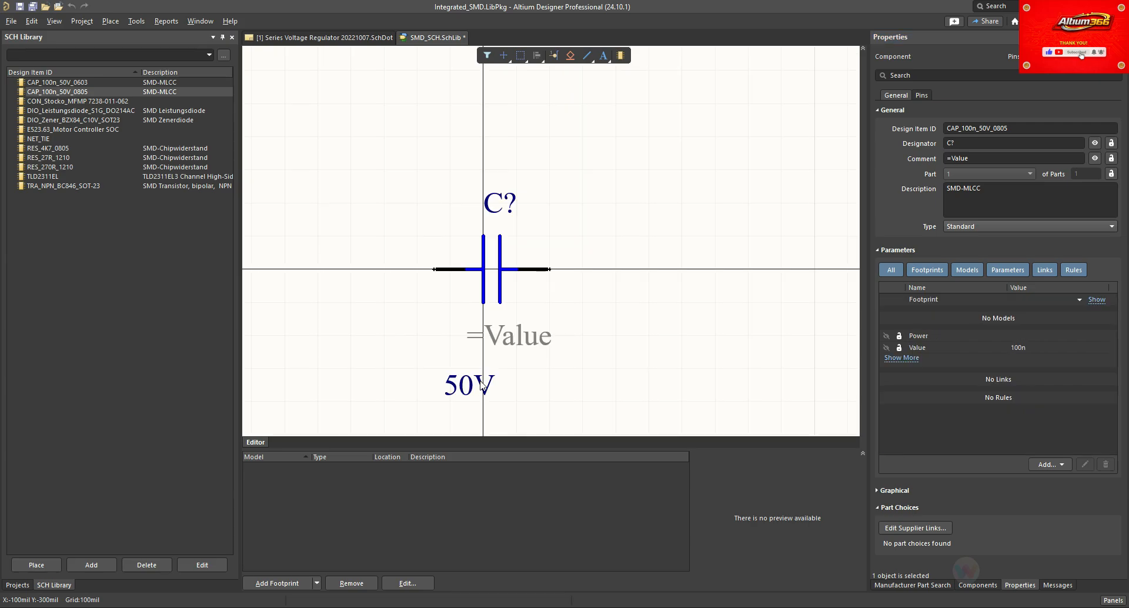
drag(476, 392, 516, 125)
Step: Hide the Voltage parameter on the capacitor symbol again and save the schematic library
click(901, 357)
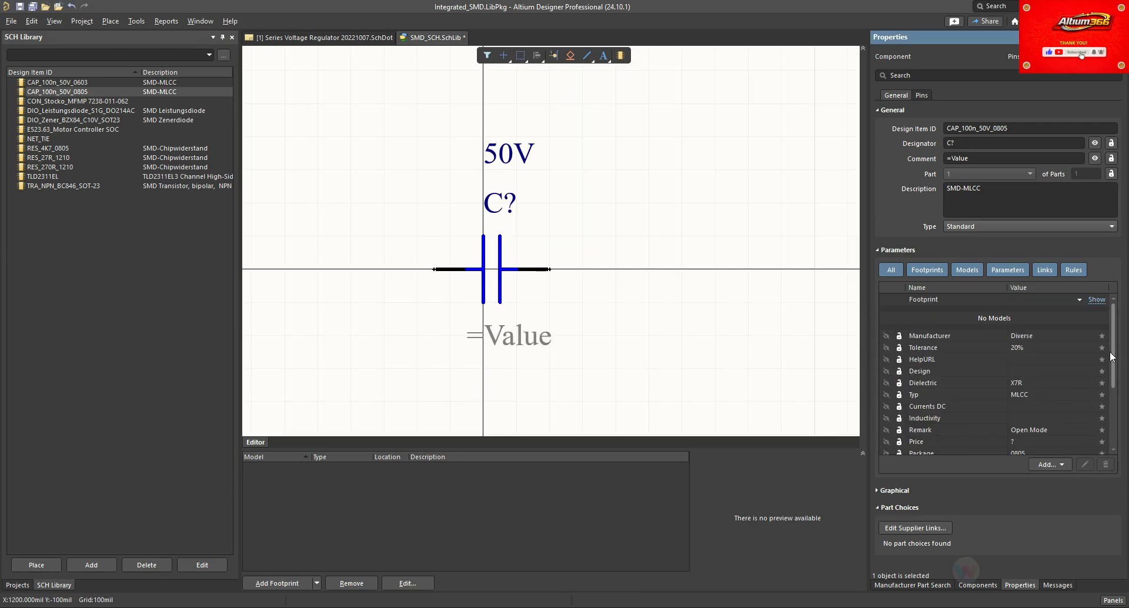
drag(1113, 357, 1112, 382)
click(886, 453)
click(610, 318)
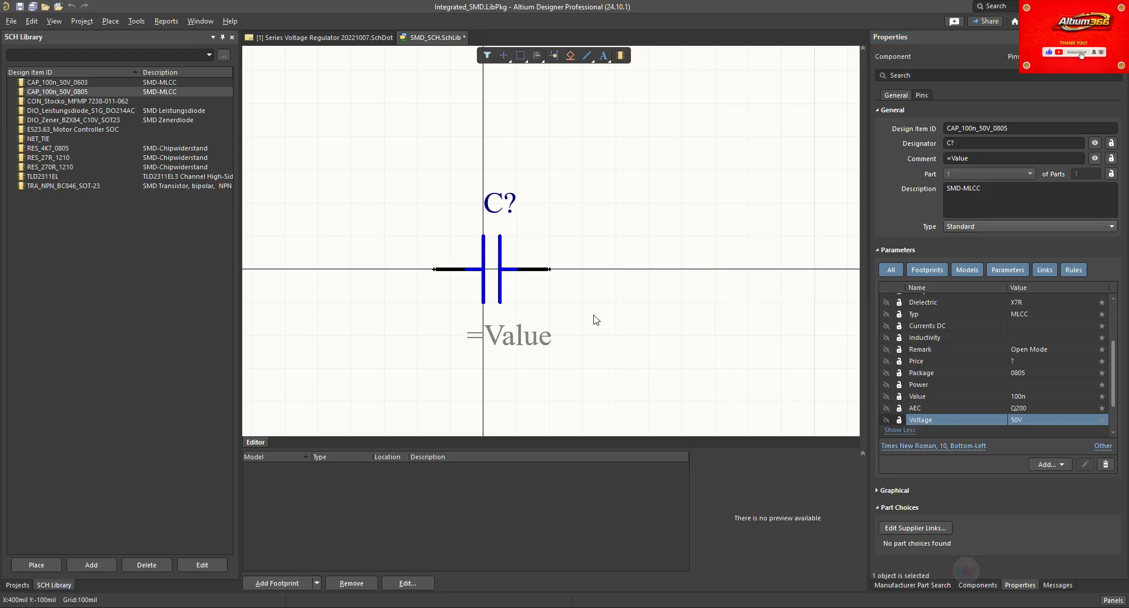
ctrl+scroll(458, 234, up, 2)
key(ctrl+s)
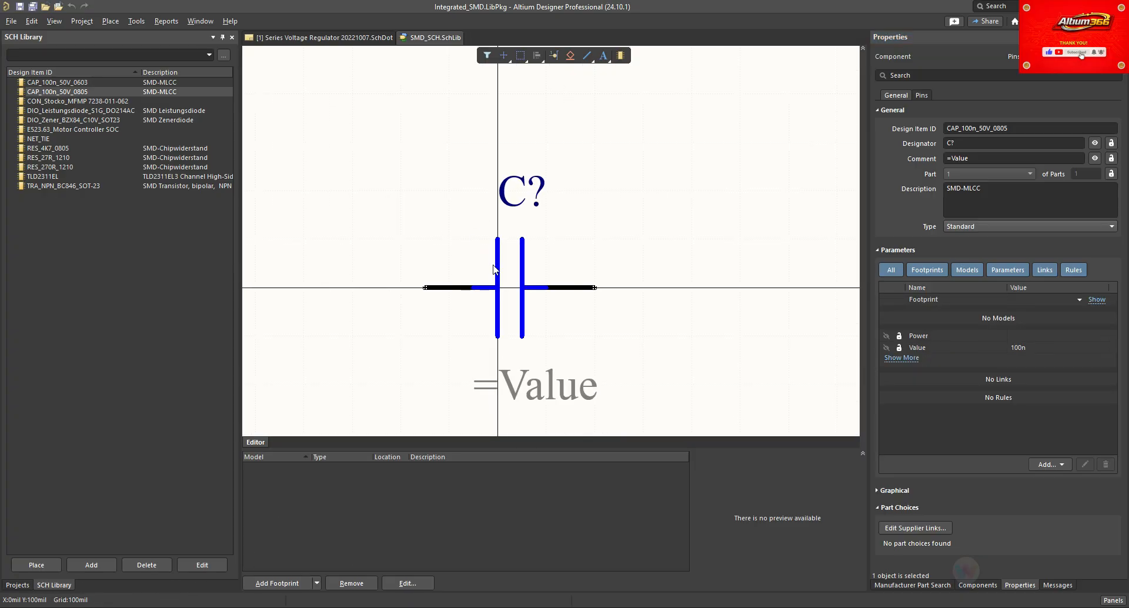
Step: Delete all lines and pins of the CAP_100n_50V_0805 symbol, keeping only its designator and comment texts
drag(382, 195, 634, 333)
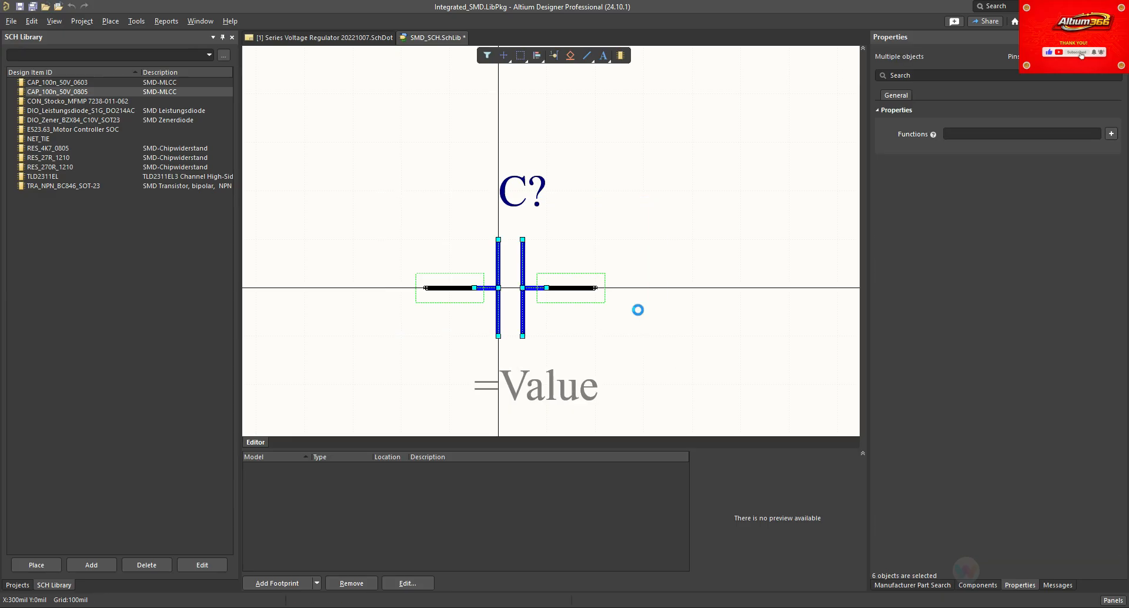
click(610, 313)
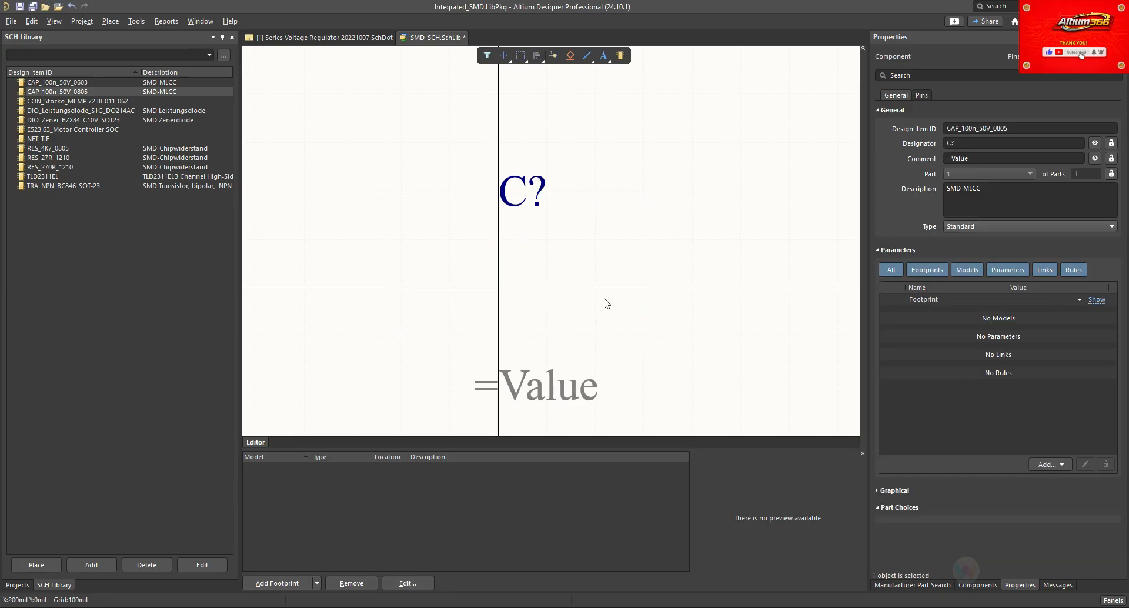
Step: Draw two parallel vertical lines as capacitor plates, from Y 100 mil to -100 mil, at X 0 and X 100 mil
click(114, 21)
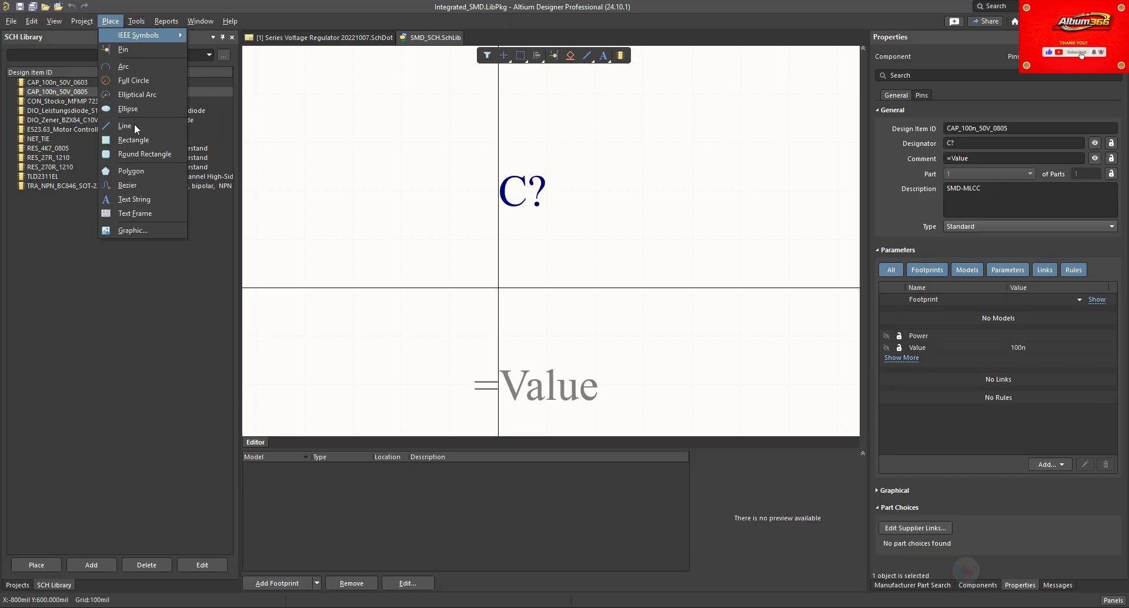
click(118, 126)
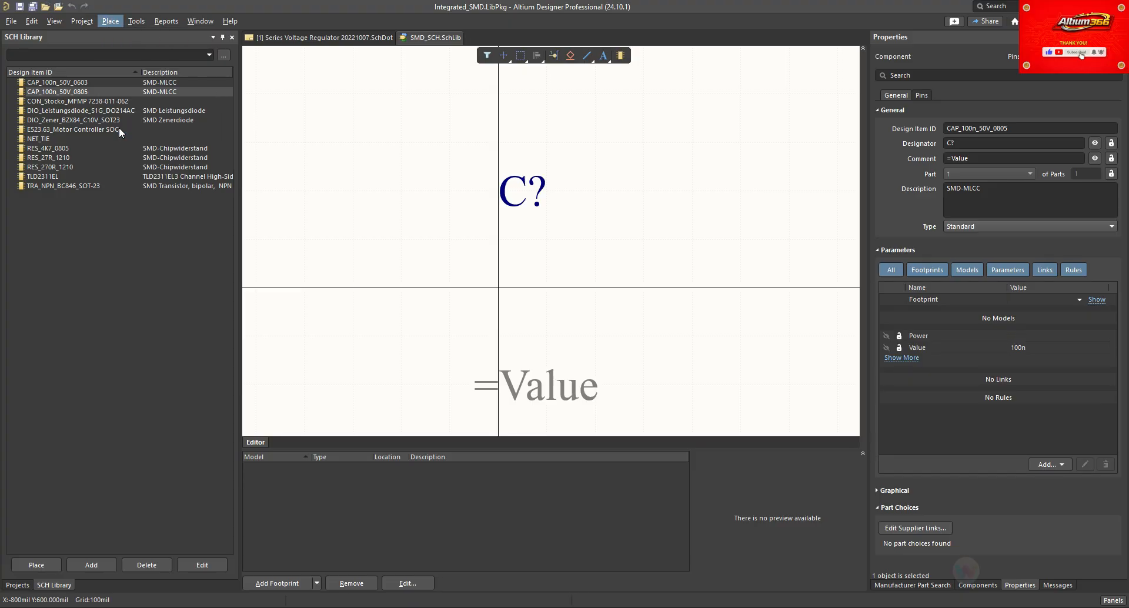
click(507, 326)
right_click(552, 336)
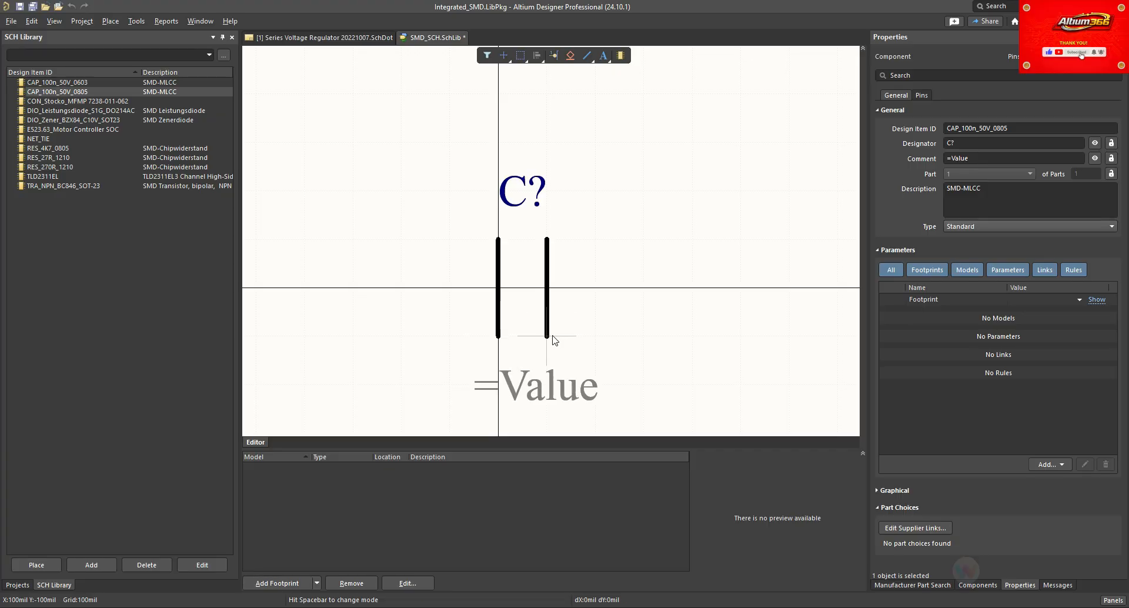
right_click(693, 274)
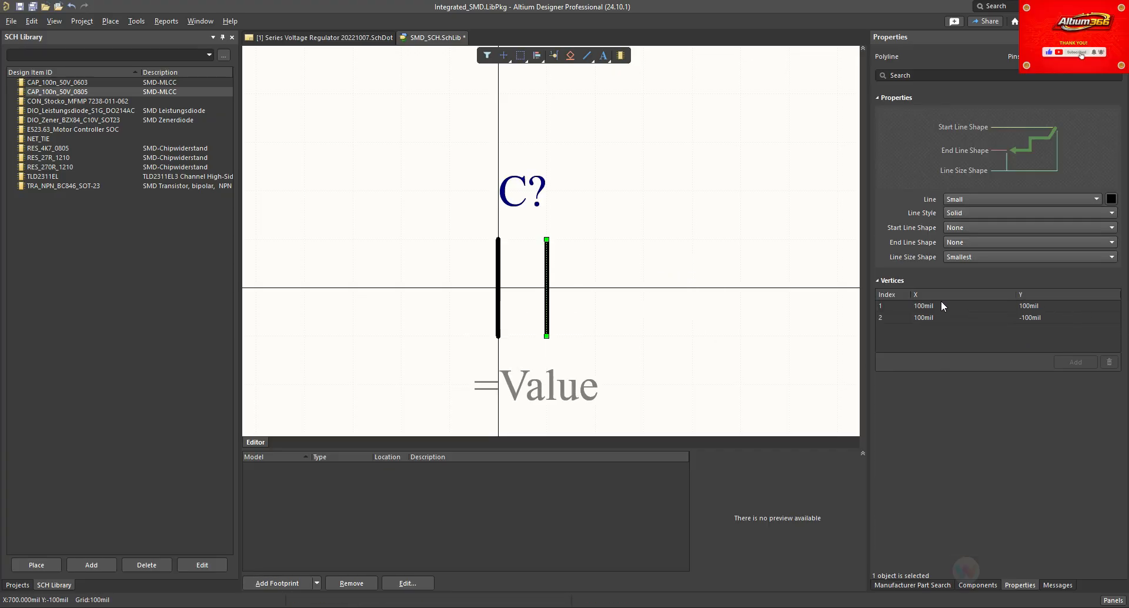
Step: Change the colour of both vertical plate lines to blue
click(499, 274)
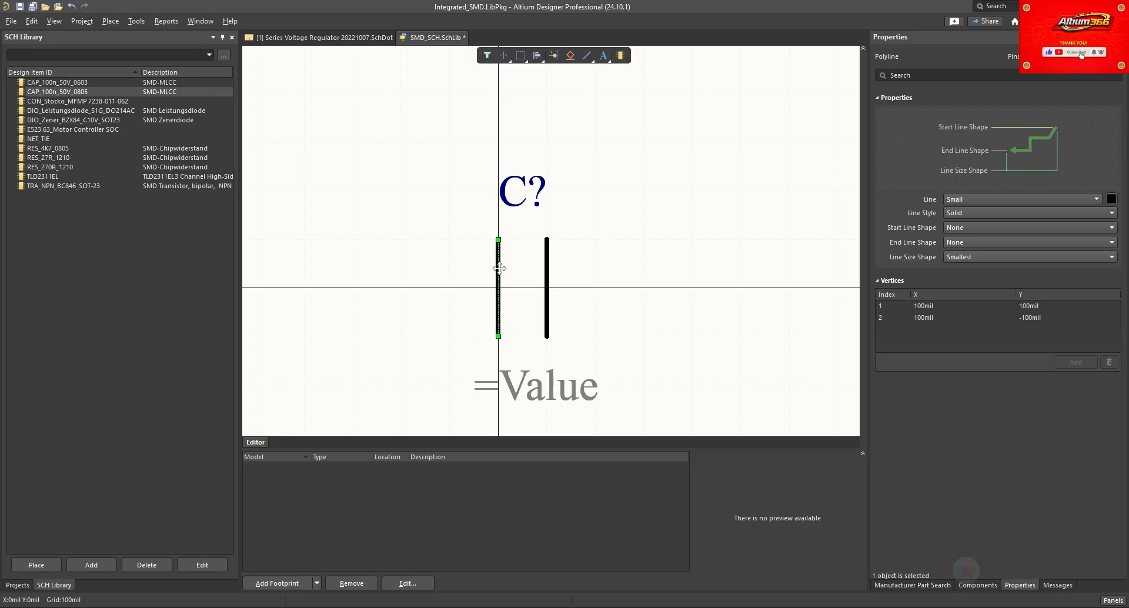
shift+click(546, 272)
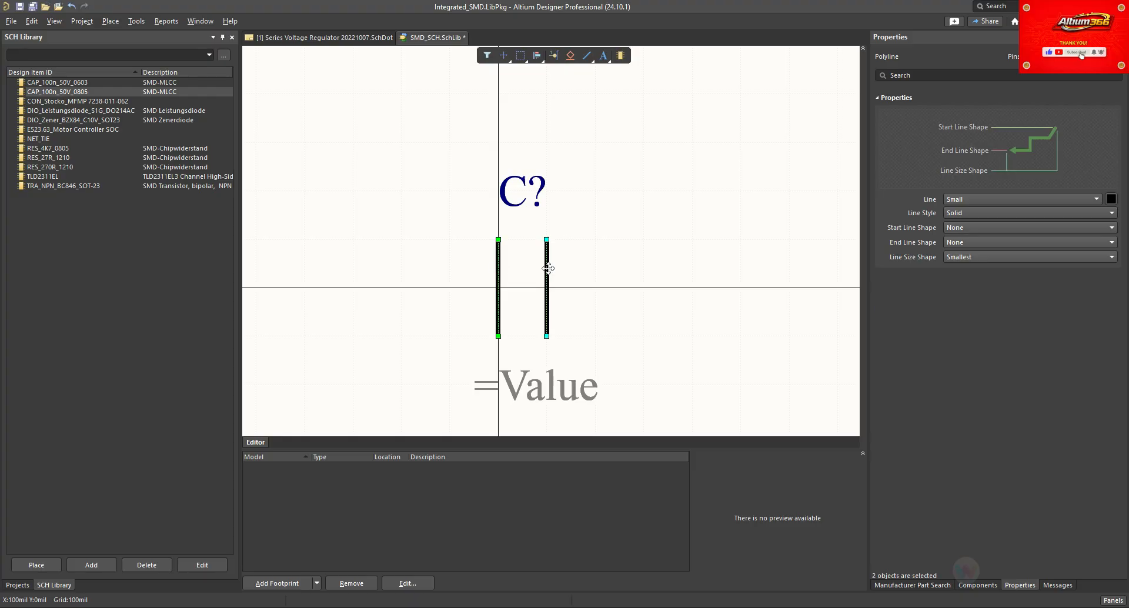
click(1110, 200)
click(1111, 200)
click(1091, 209)
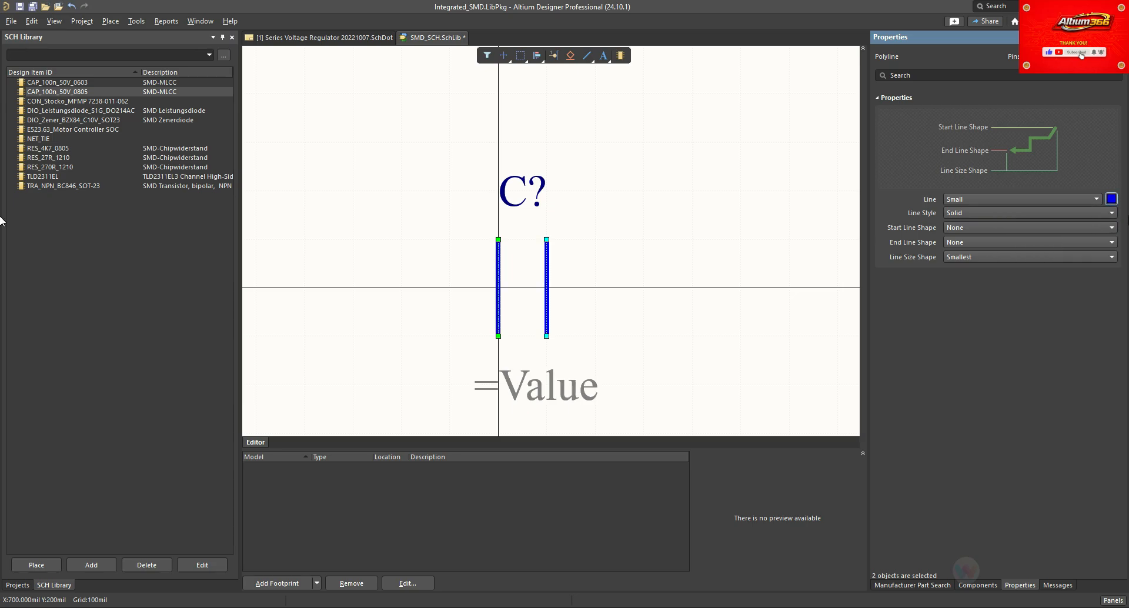
Step: Switch the snap grid to 50 mil and move the right plate line to X 50 mil
click(592, 270)
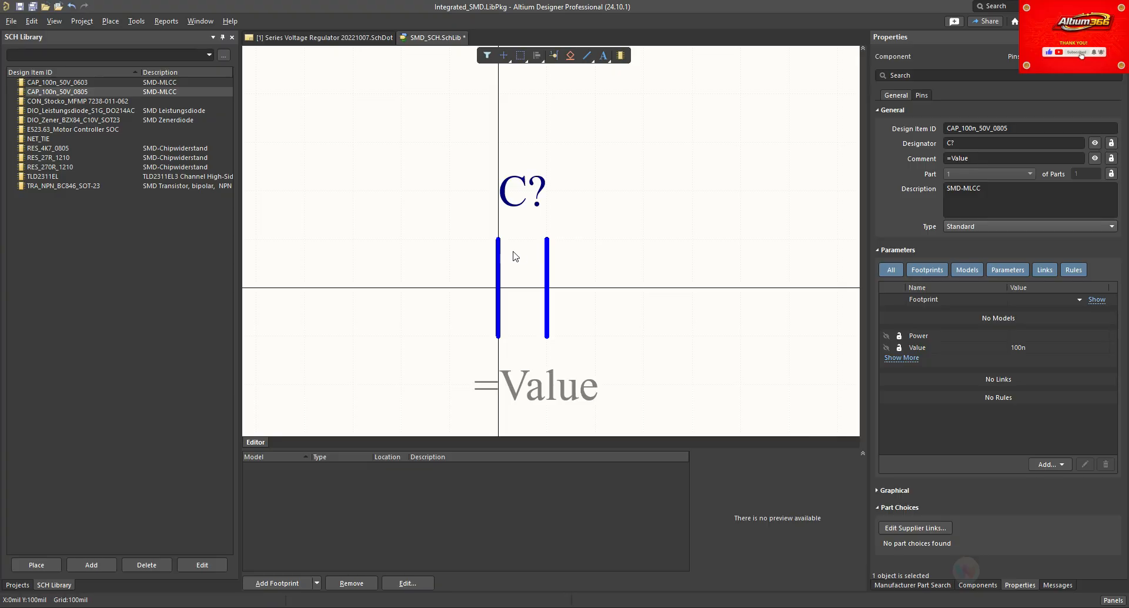
key(g)
drag(548, 257, 532, 246)
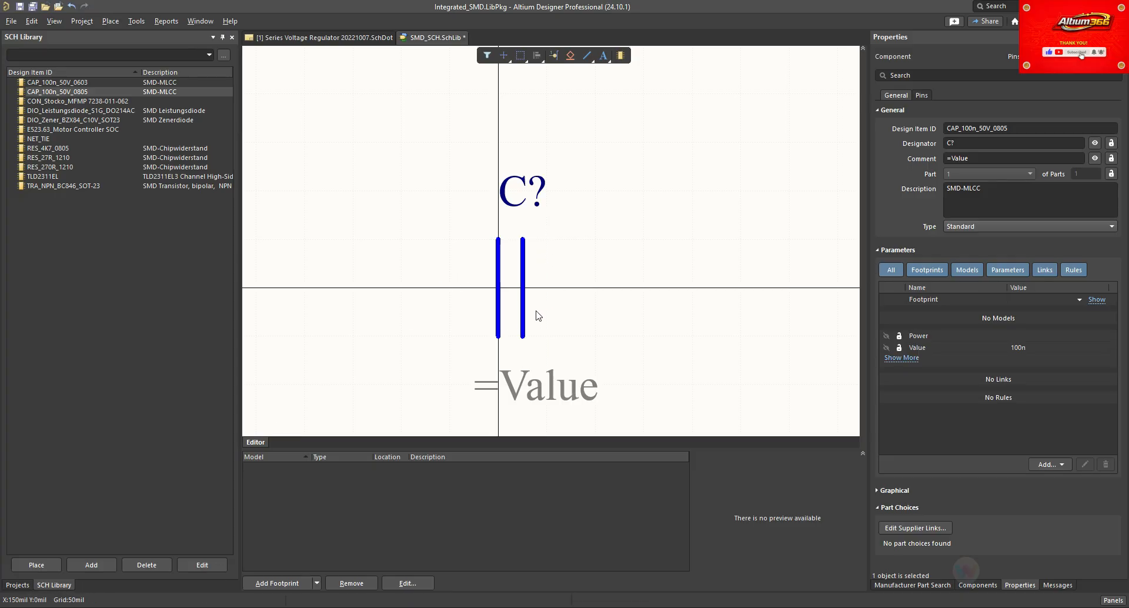
Step: Draw a 50 mil horizontal lead line outward from the middle of each capacitor plate
click(111, 21)
click(416, 174)
key(p)
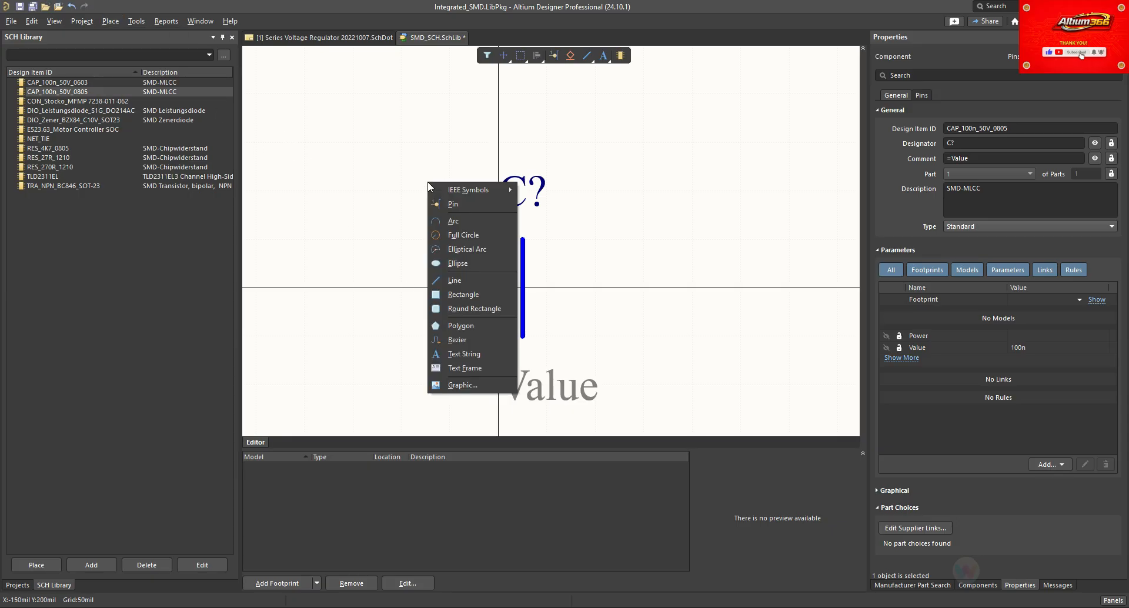
click(444, 277)
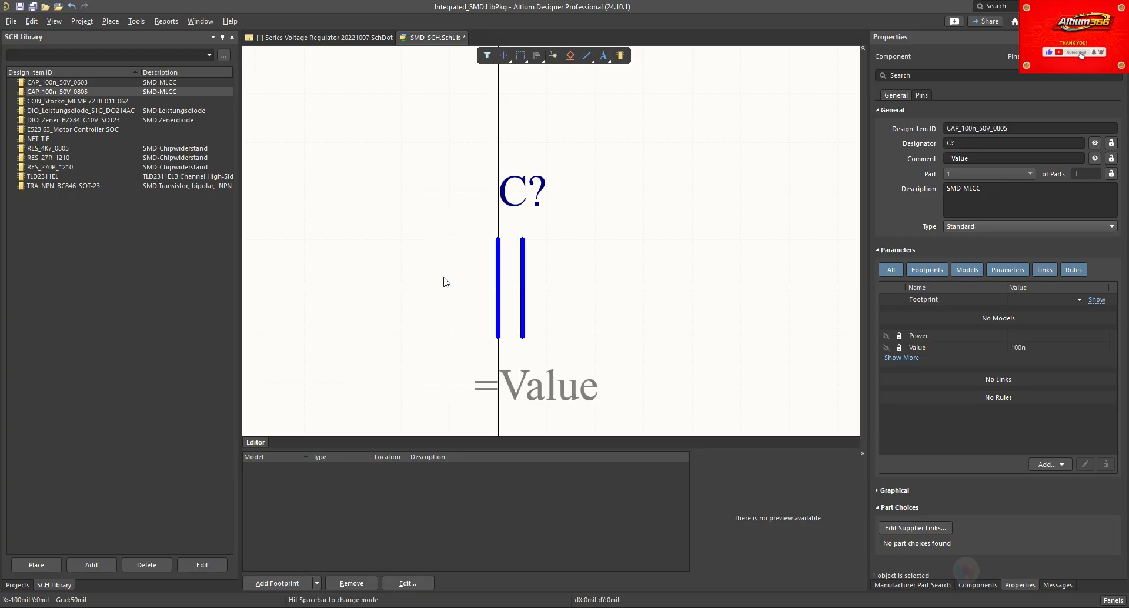
click(523, 288)
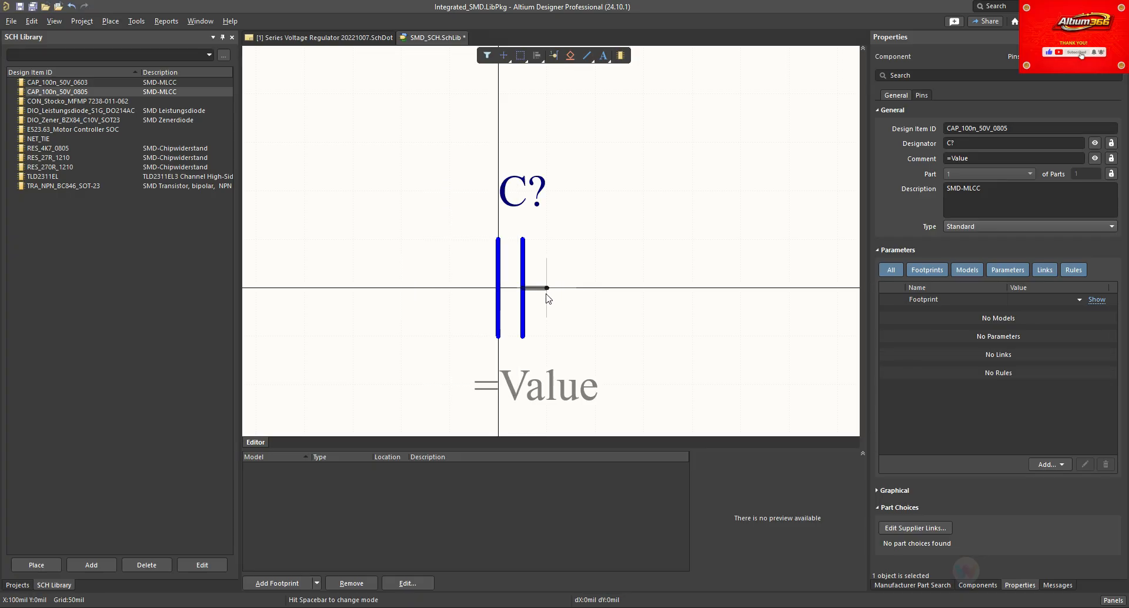
click(548, 288)
click(499, 288)
click(465, 287)
right_click(464, 287)
Step: Change the colour of both short horizontal lead lines to blue
shift+click(536, 289)
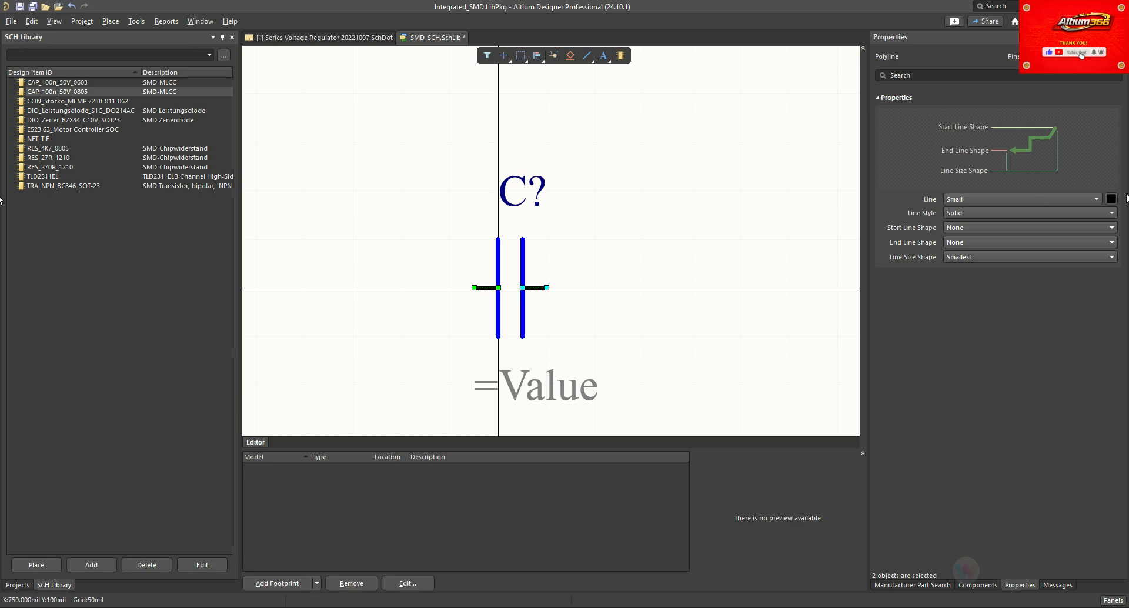
click(1111, 198)
click(1093, 240)
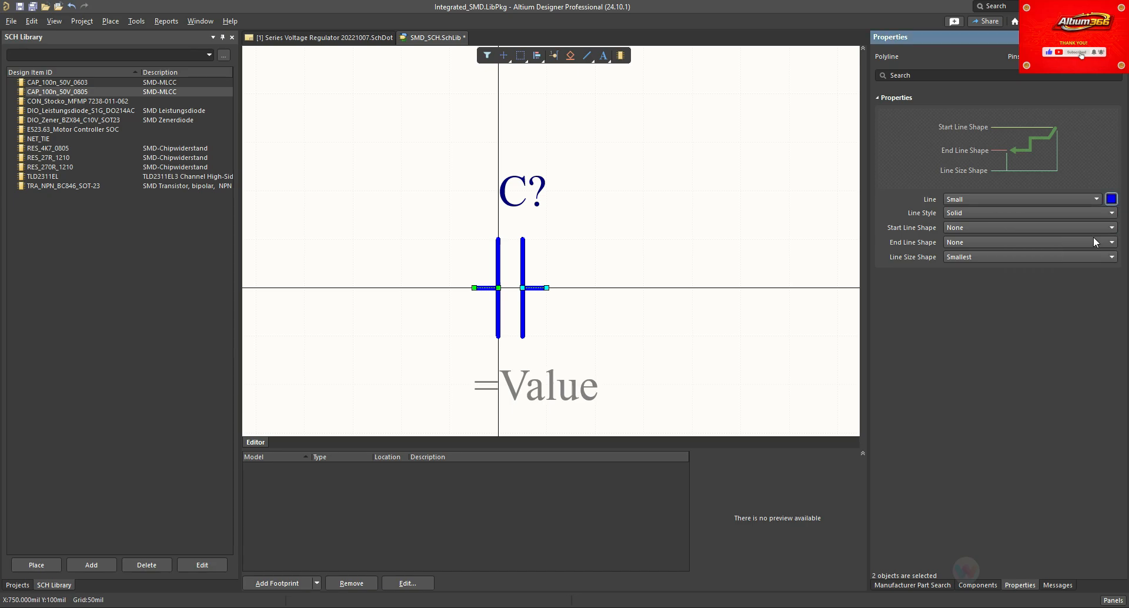
click(659, 281)
Step: Place a pin at the outer end of each lead line, at X -50 mil and X 100 mil, with both pins pointing outward
click(110, 21)
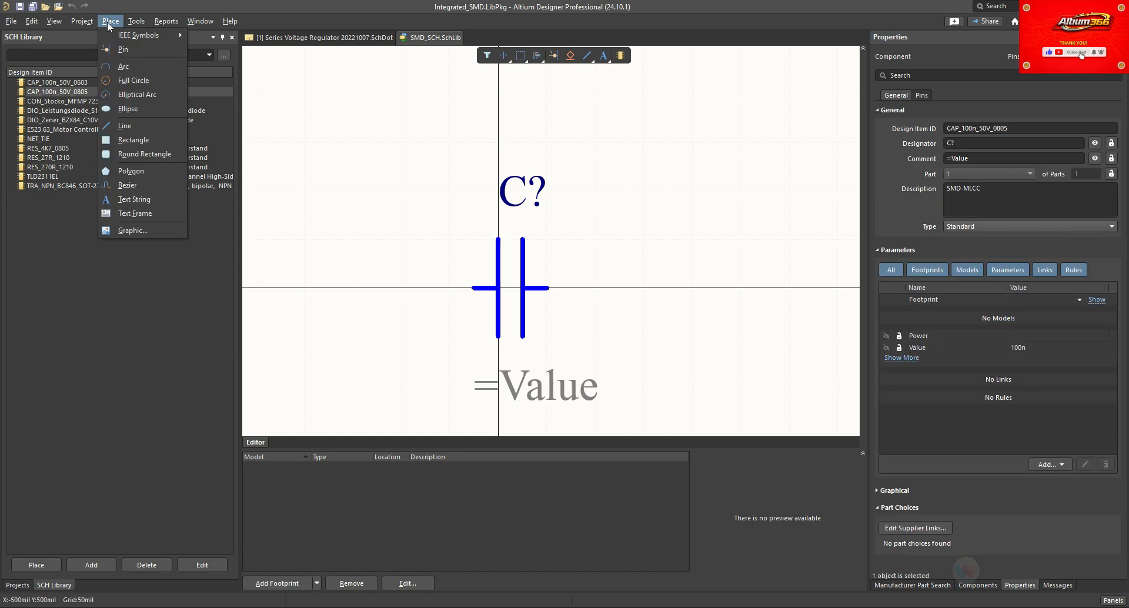
click(123, 49)
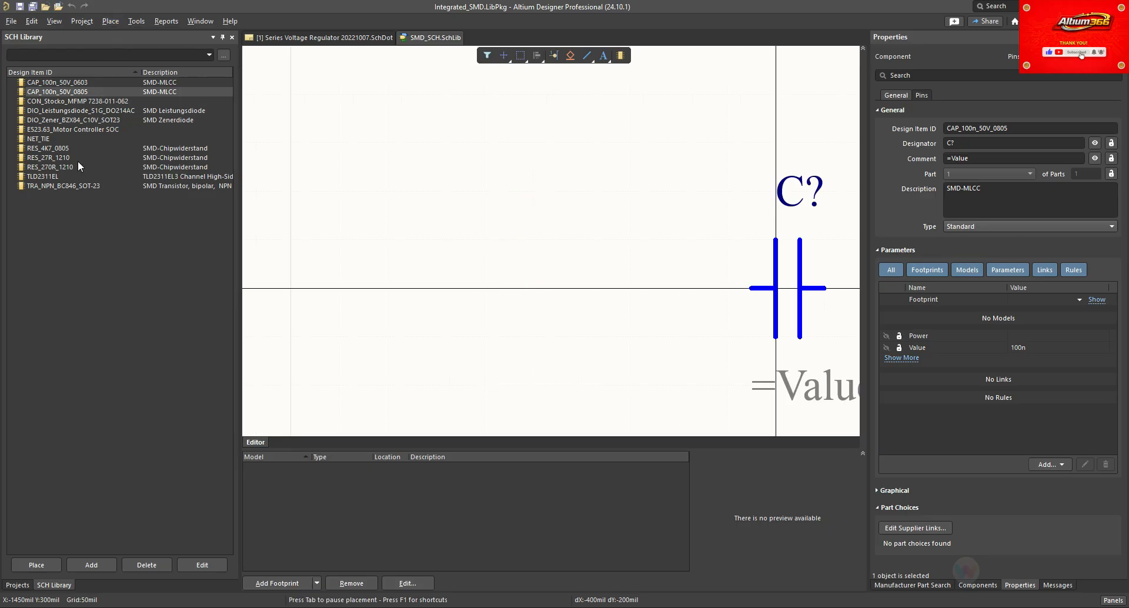
click(669, 285)
click(503, 285)
right_click(471, 287)
ctrl+scroll(352, 286, down, 1)
ctrl+scroll(696, 286, up, 2)
click(393, 282)
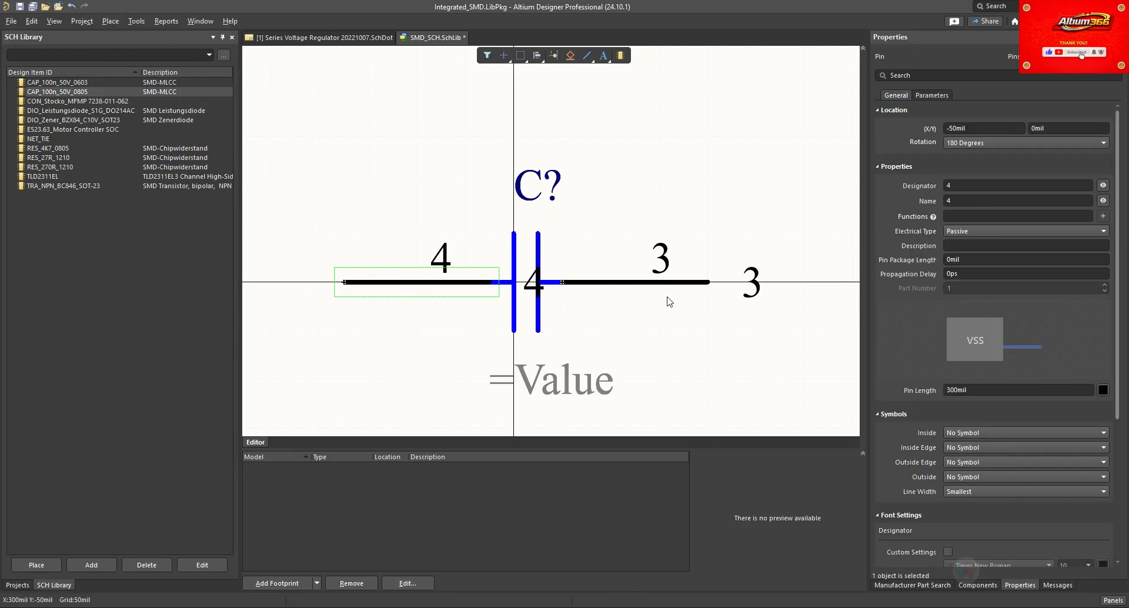
key(space)
drag(629, 284, 708, 282)
key(space)
Step: Set the length of both pins to 100 mil
shift+click(410, 281)
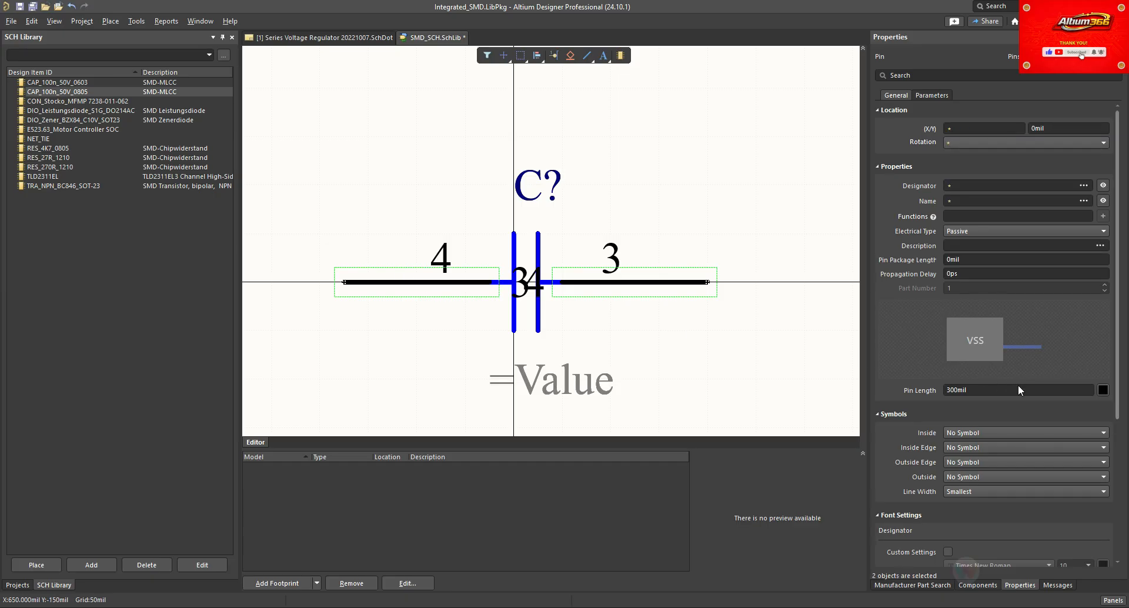
click(949, 390)
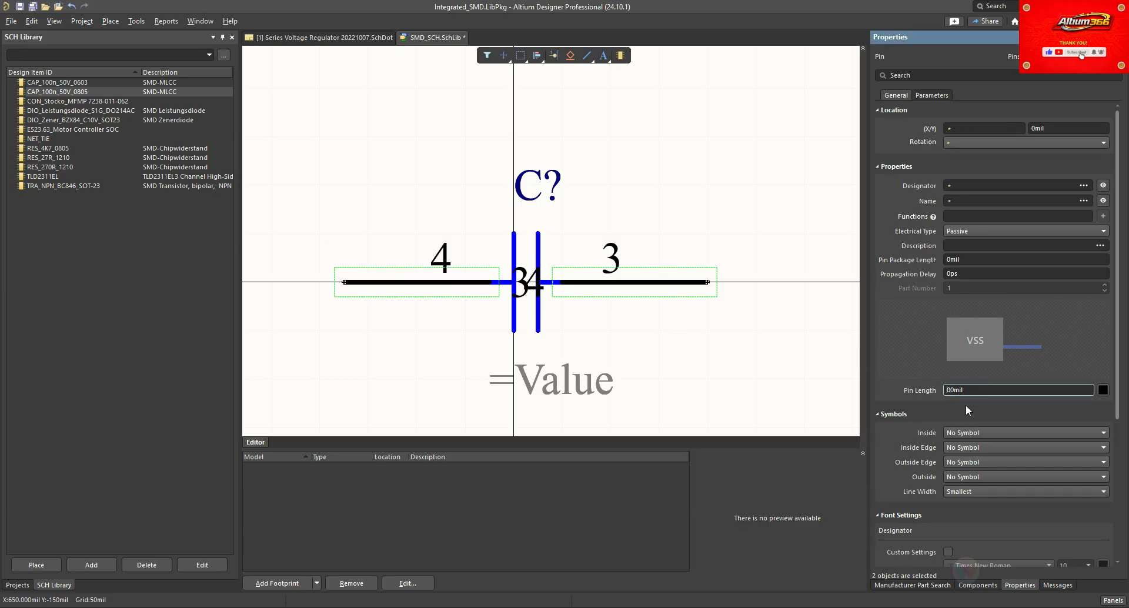
key(Return)
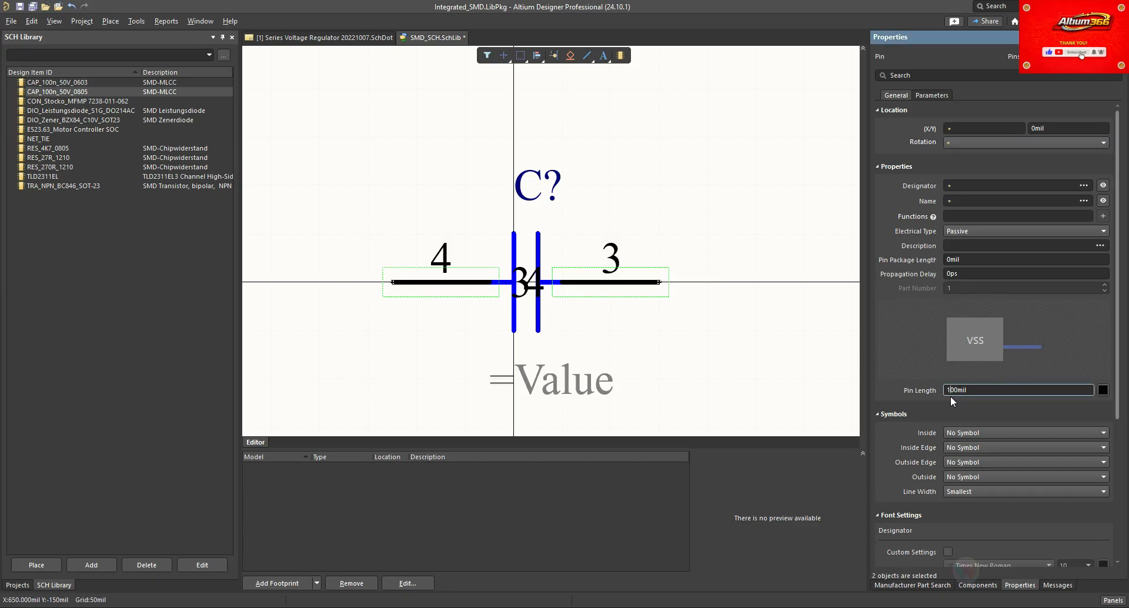
key(Return)
click(637, 345)
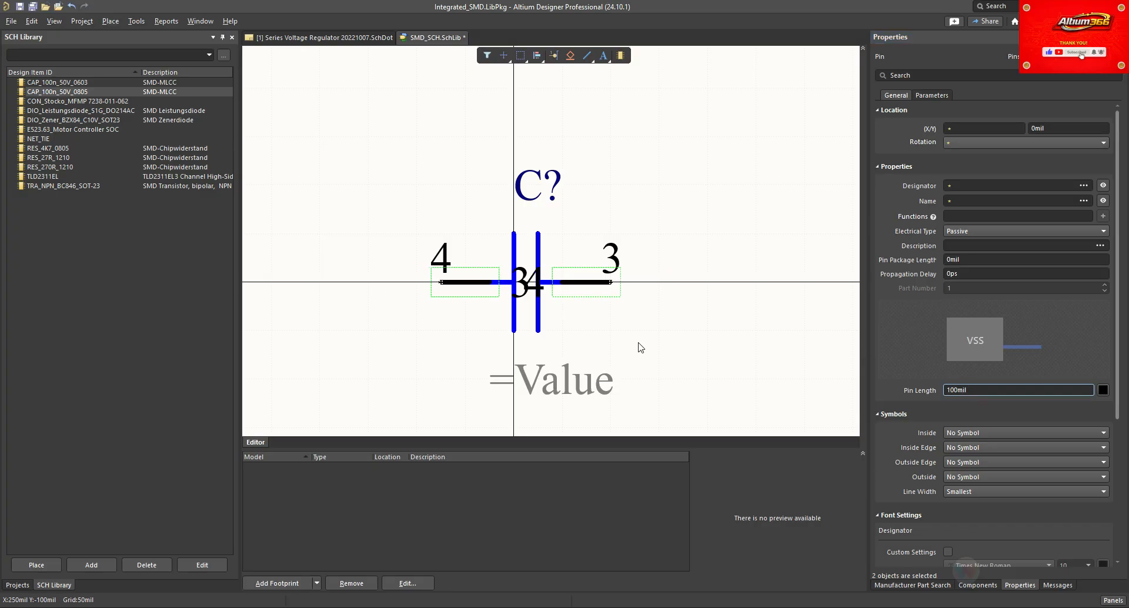
Step: Set the designator of the left pin to 1 and of the right pin to 2
click(460, 281)
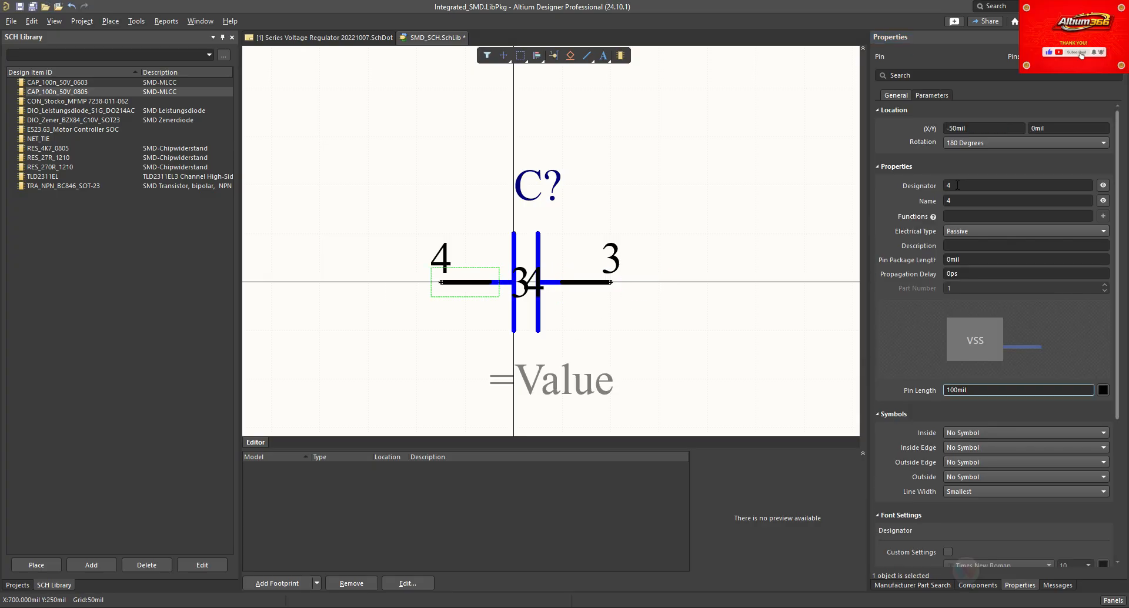
click(957, 185)
text(1)
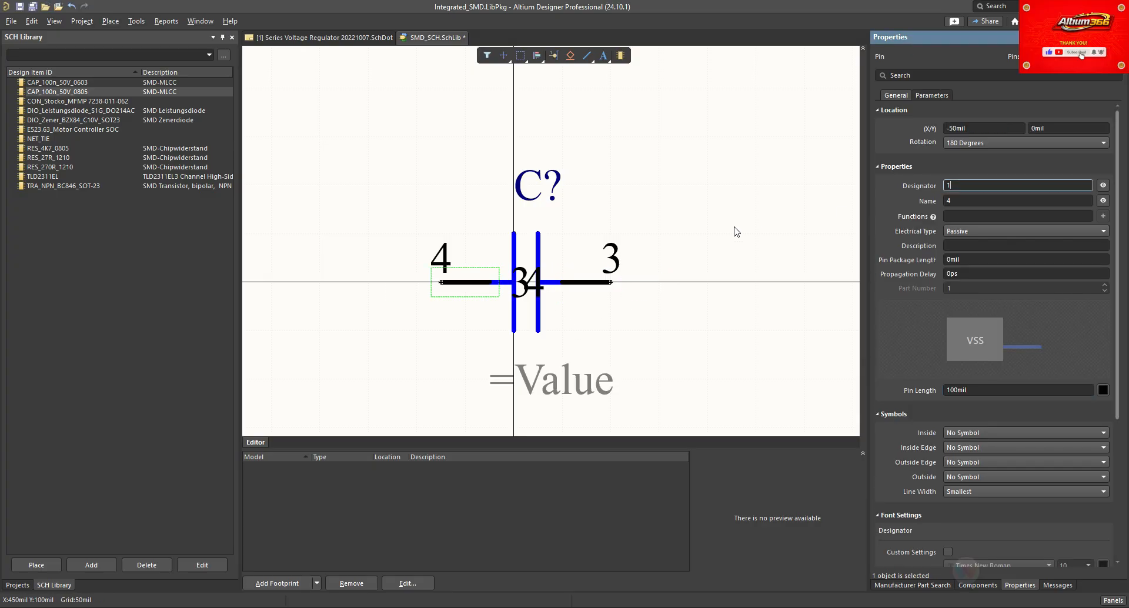
click(599, 285)
click(987, 187)
text(2)
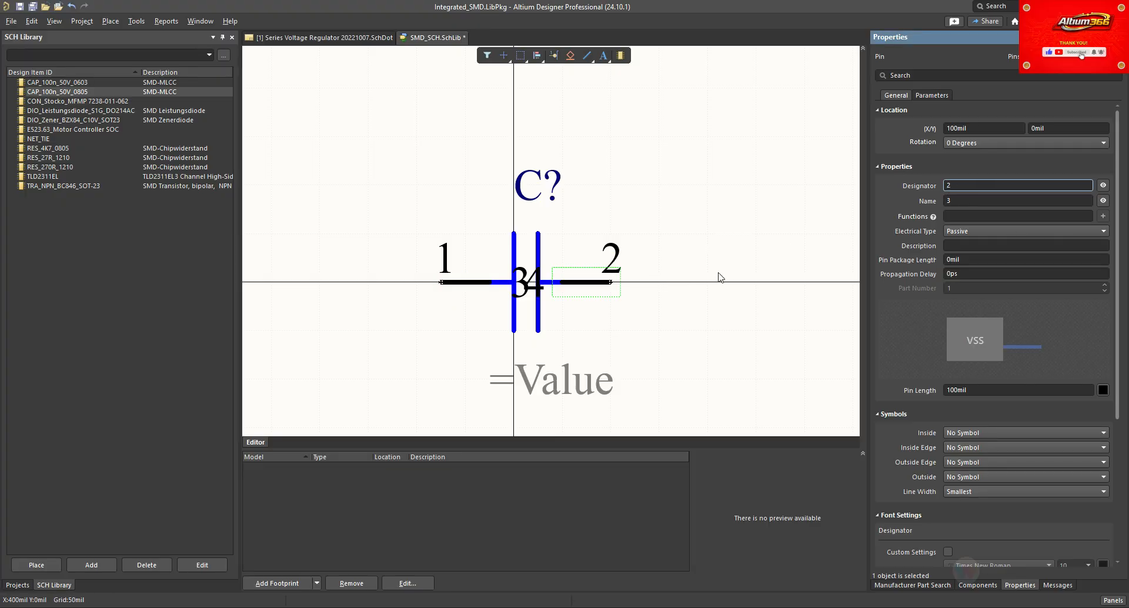
Step: Set the name of the left pin to 1 and of the right pin to 2
click(464, 237)
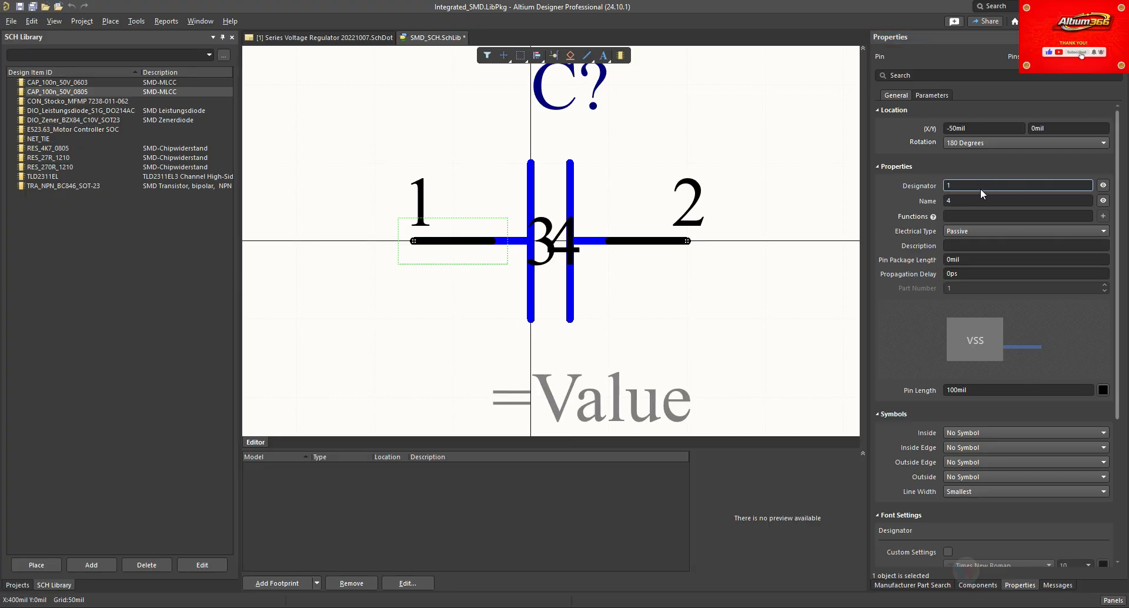
click(974, 203)
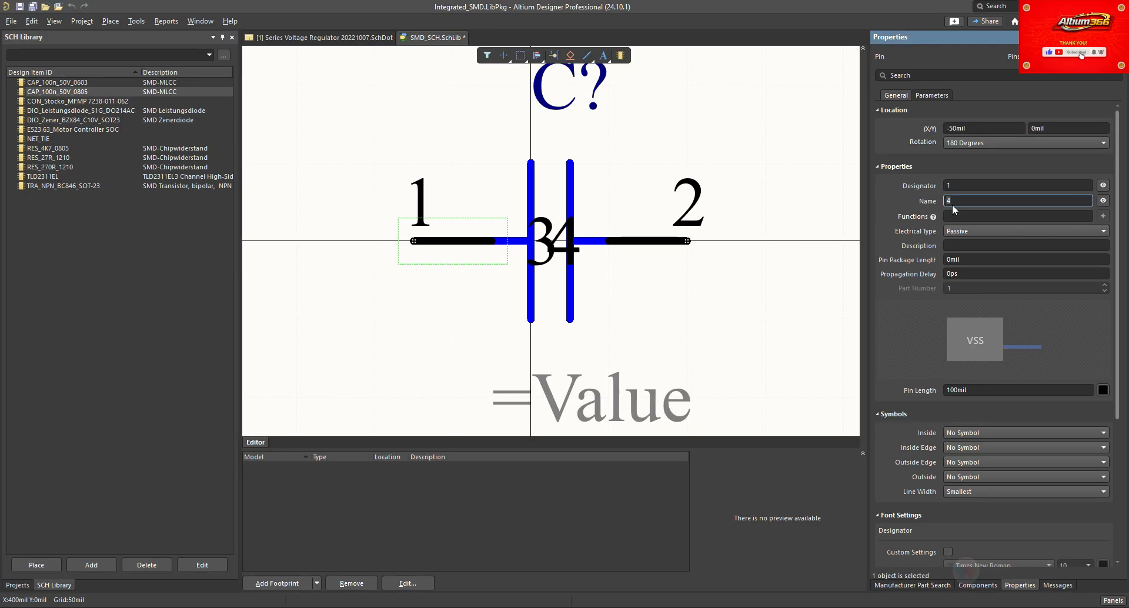
text(1)
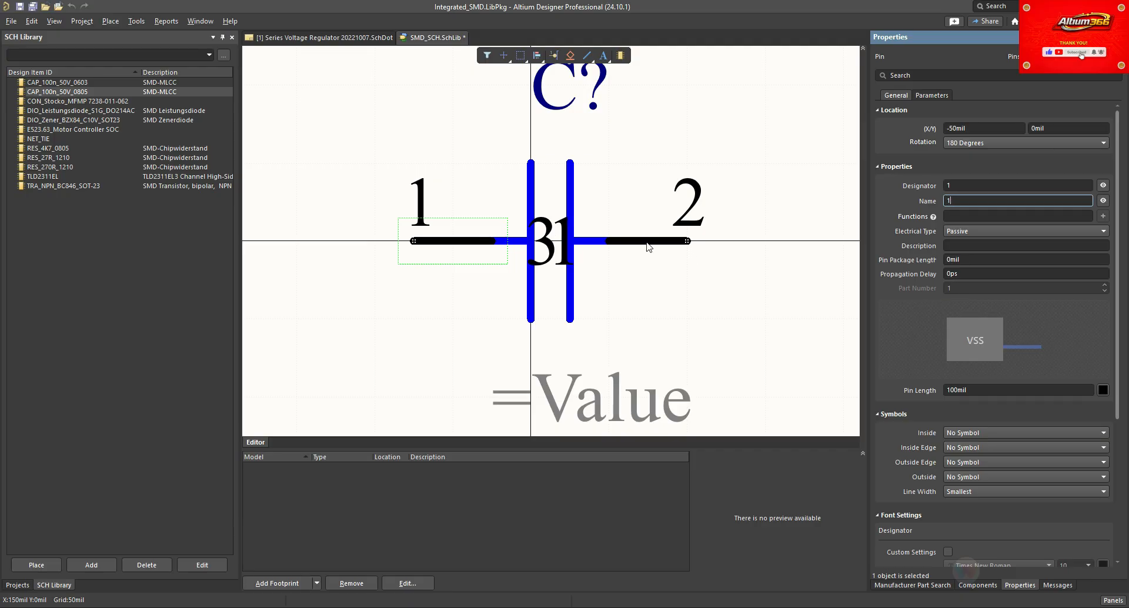
click(648, 246)
click(964, 200)
text(2)
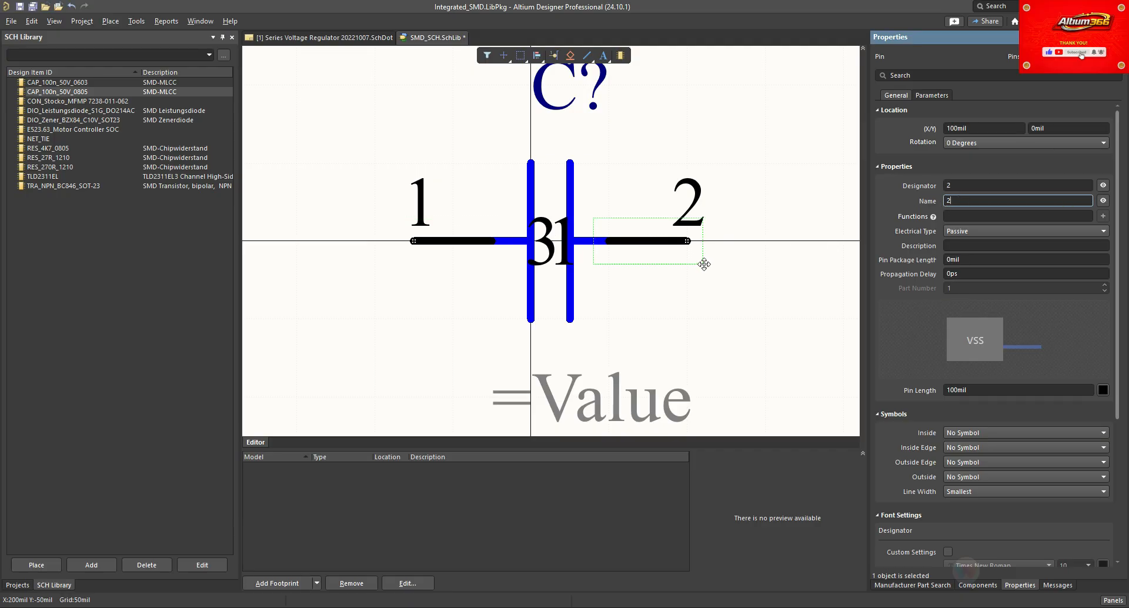
click(700, 269)
Step: Hide the designator and name of both capacitor pins
click(480, 241)
click(633, 242)
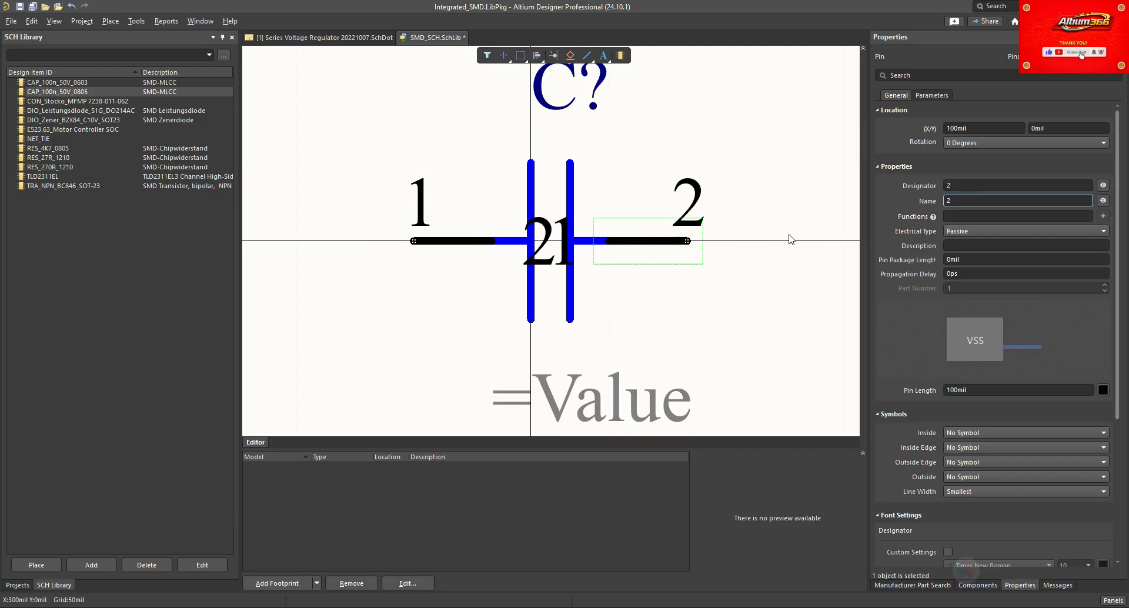
click(1103, 201)
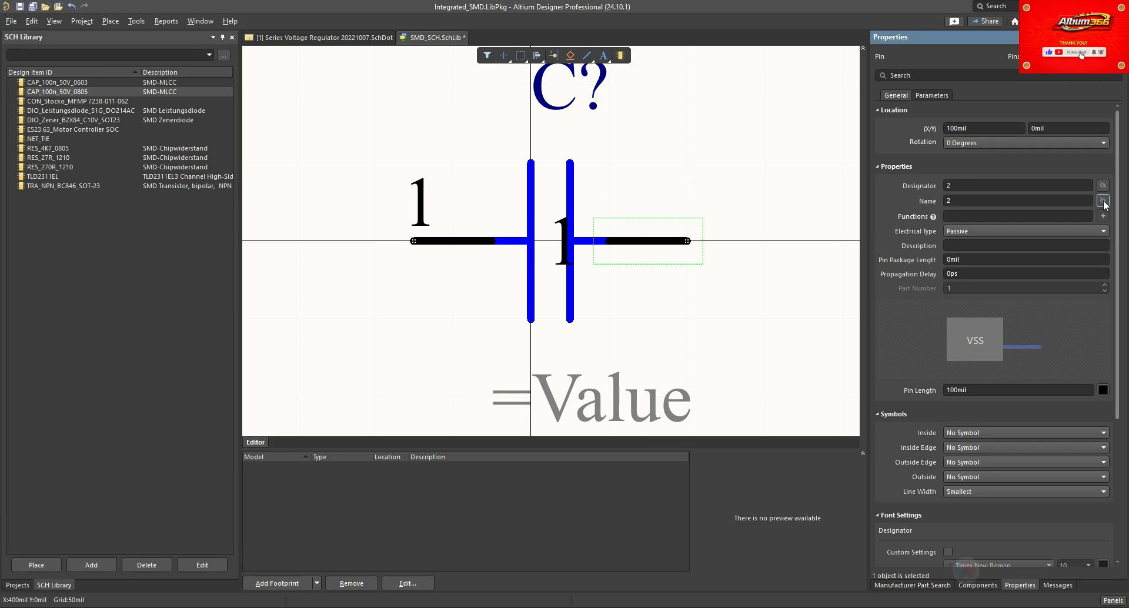
click(456, 249)
click(456, 241)
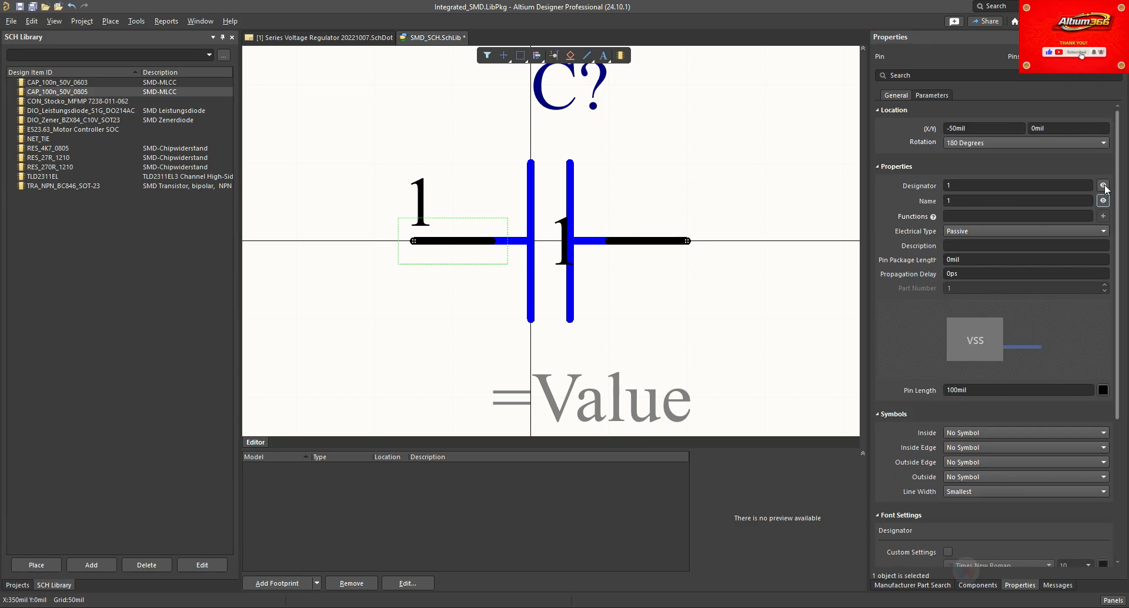
click(1103, 186)
click(1102, 201)
click(663, 290)
ctrl+scroll(590, 210, down, 2)
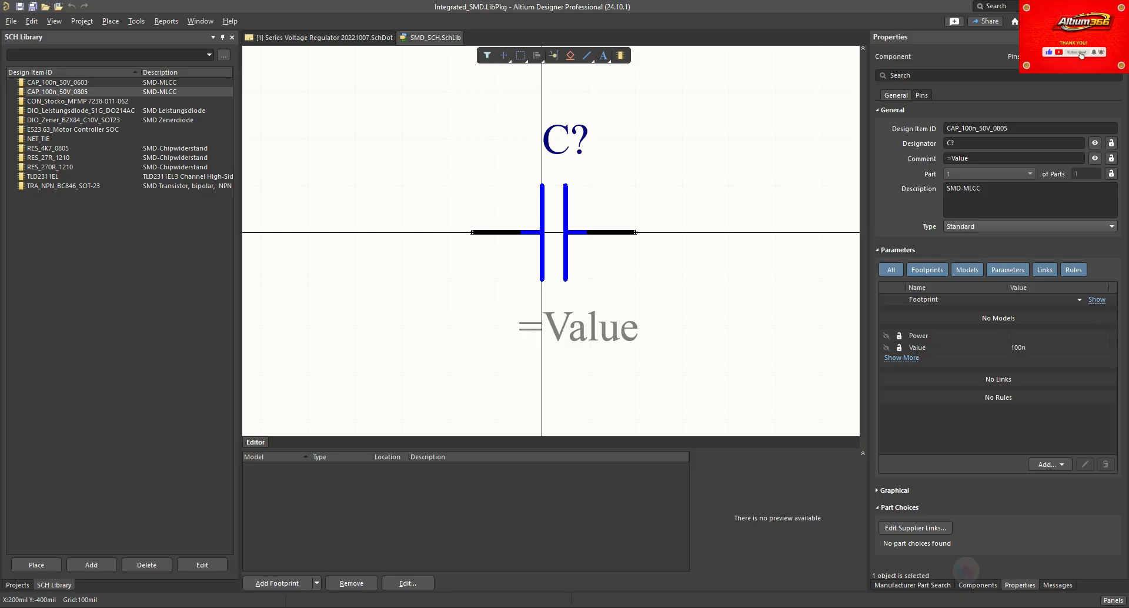
Step: Switch to the PowerPoint presentation and examine the slide comparing 0805 MLCC pad dimensions from vendor, IPC and automotive sources
click(893, 607)
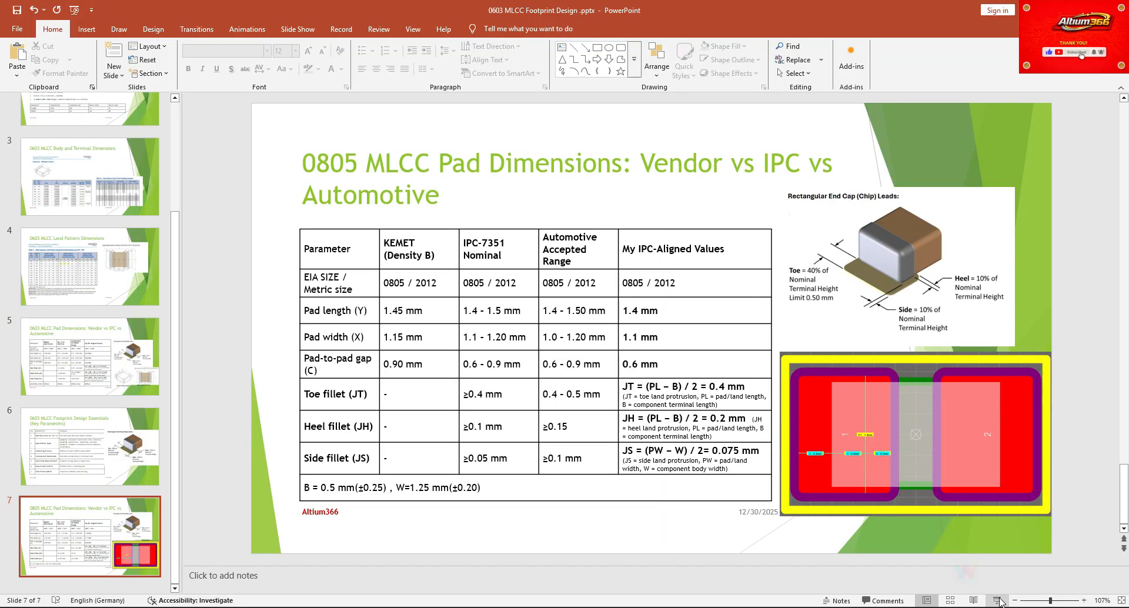
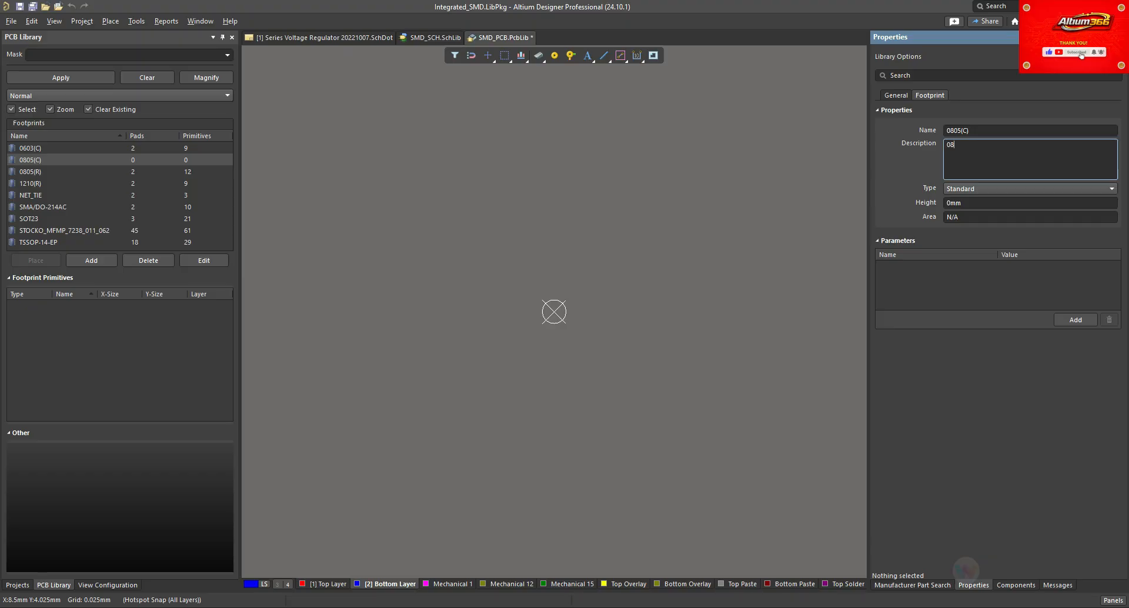
Step: Enter the 0805(C) footprint description "0805(C), Body Dimension 2.0mmX1.25mm", taking the body dimensions from the KEMET datasheet
text(05(C), Body Dimension)
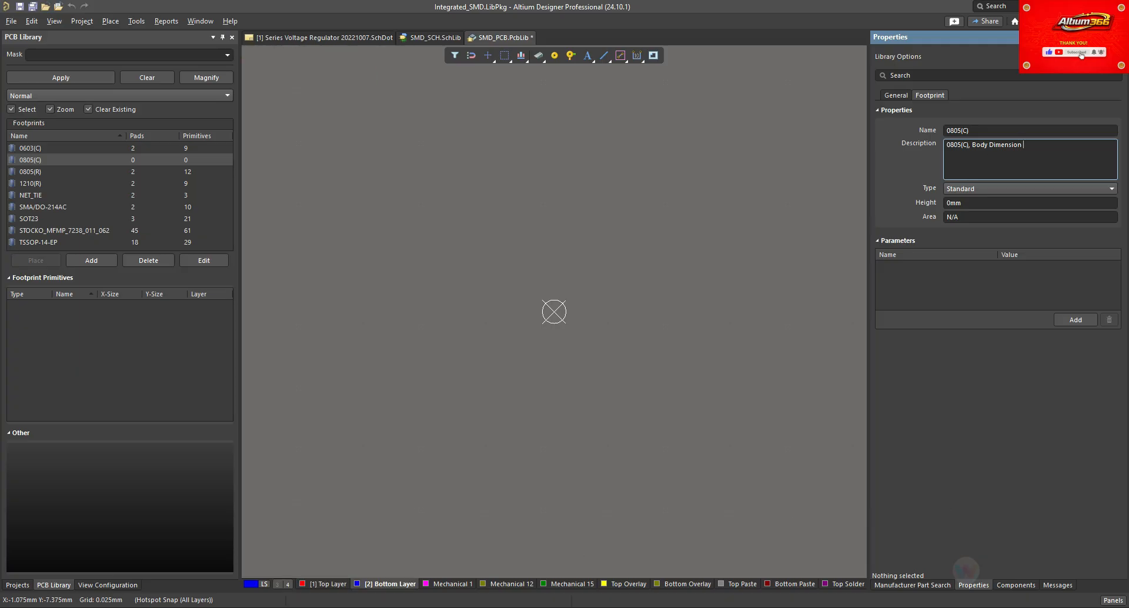
click(352, 556)
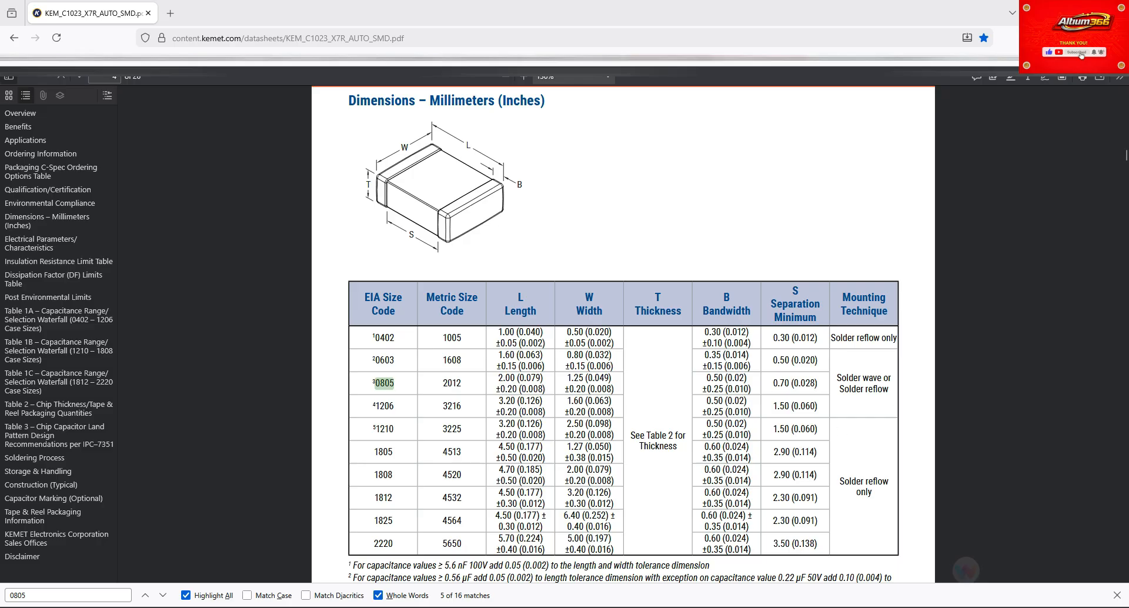
key(alt+Tab)
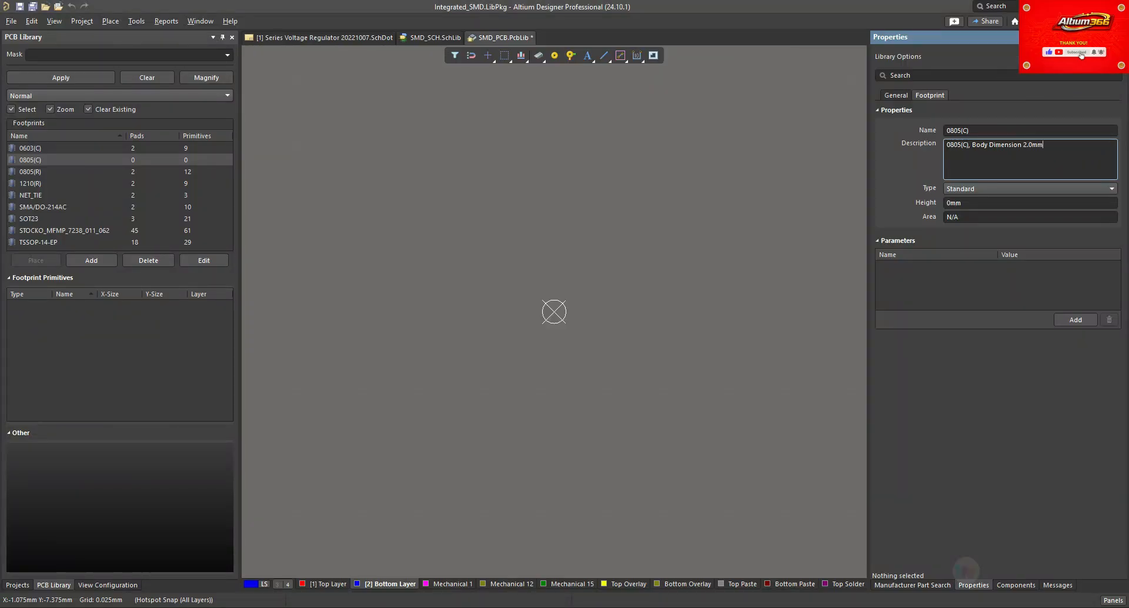
text(X1.25mm)
Step: Set the footprint height to 1.55 mm after checking the capacitor datasheet, and save the library
click(351, 553)
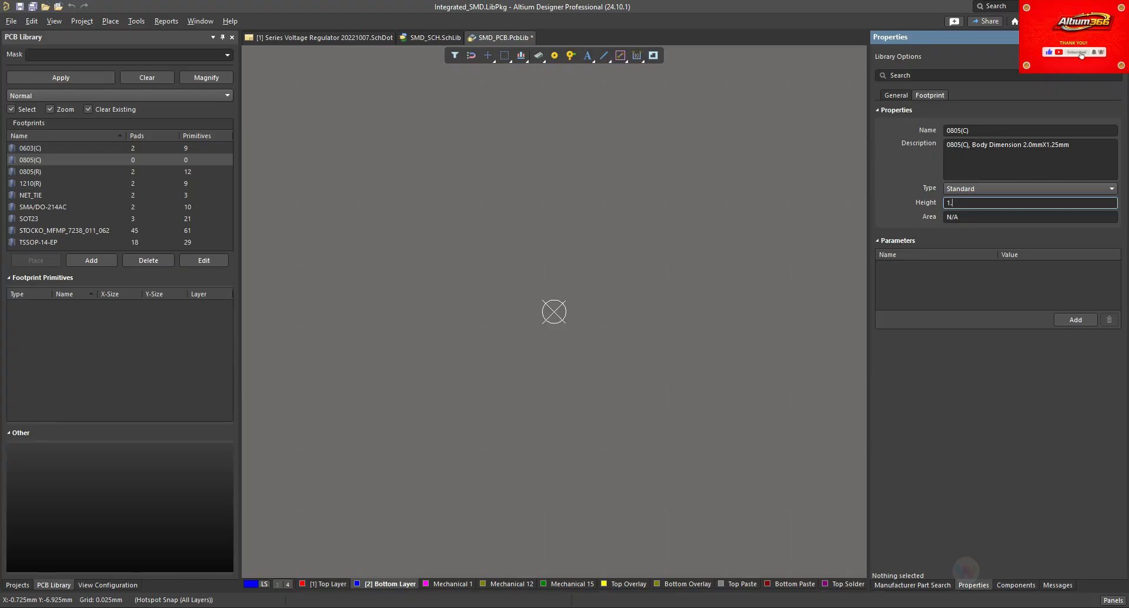
text(mm)
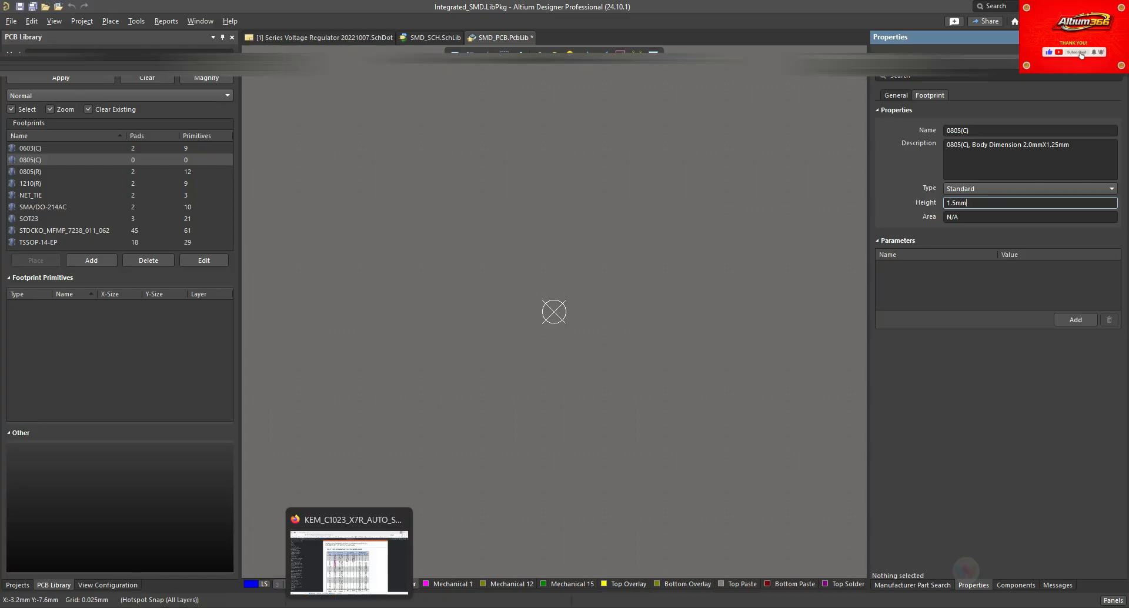
click(349, 607)
click(350, 607)
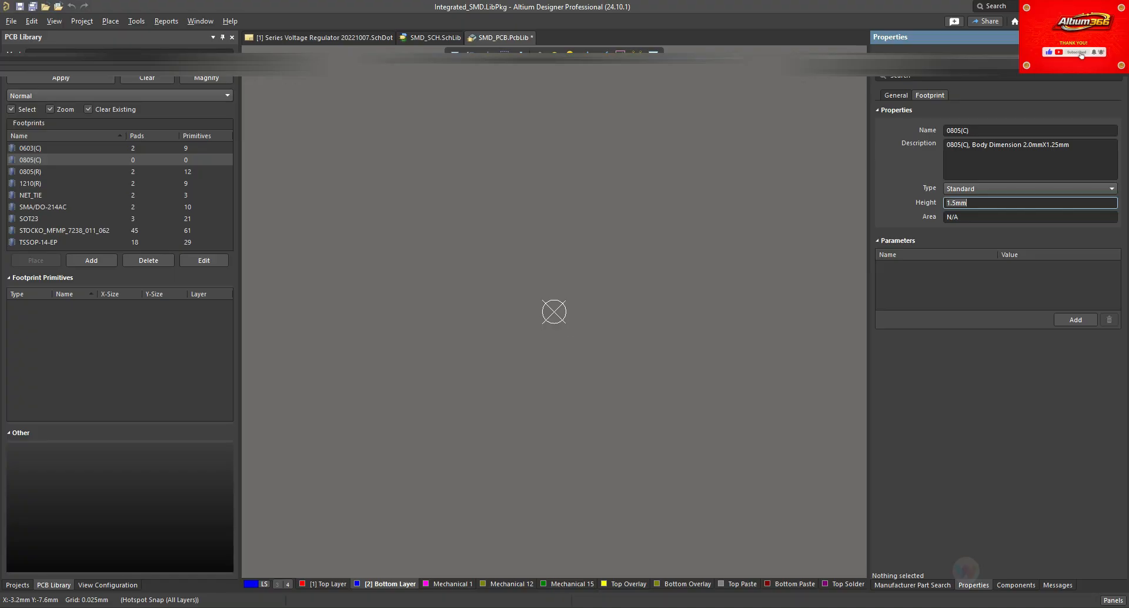
click(509, 272)
key(ctrl+s)
Step: Place two pads on either side of the origin, at about X -0.55 mm and X 1.4 mm, both at Y 0 mm
ctrl+scroll(553, 312, up, 6)
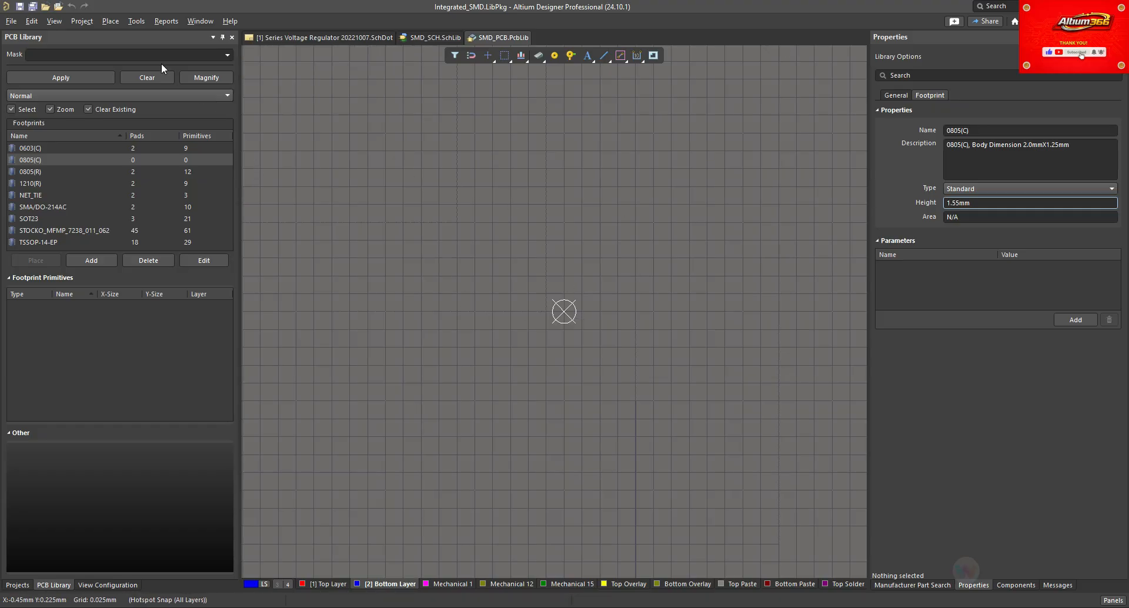
click(112, 20)
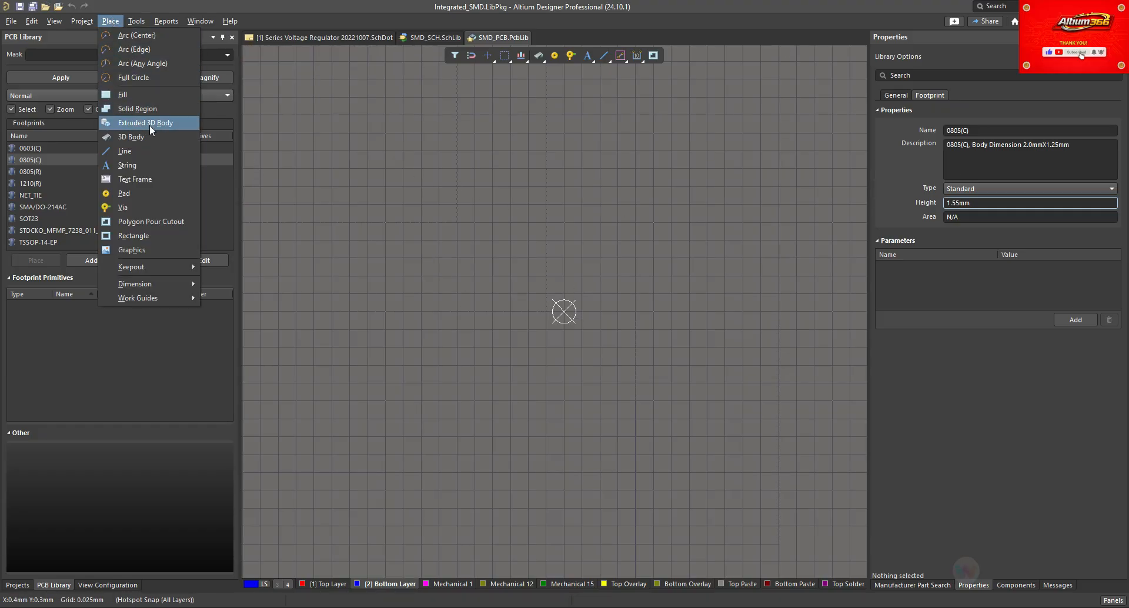
key(Escape)
ctrl+scroll(490, 311, down, 4)
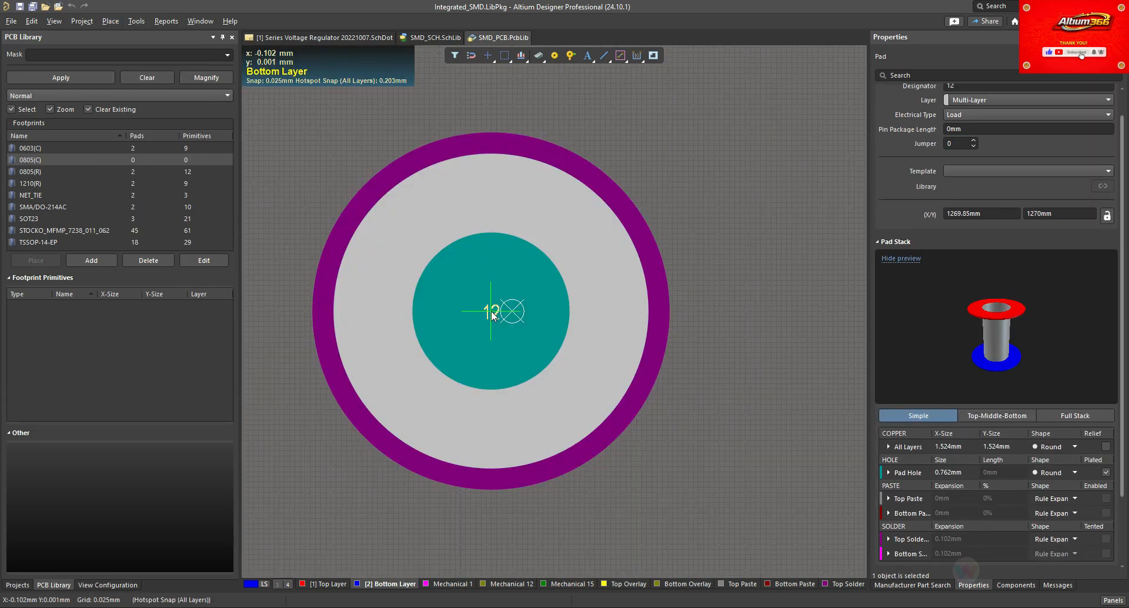
ctrl+scroll(448, 311, down, 2)
click(420, 314)
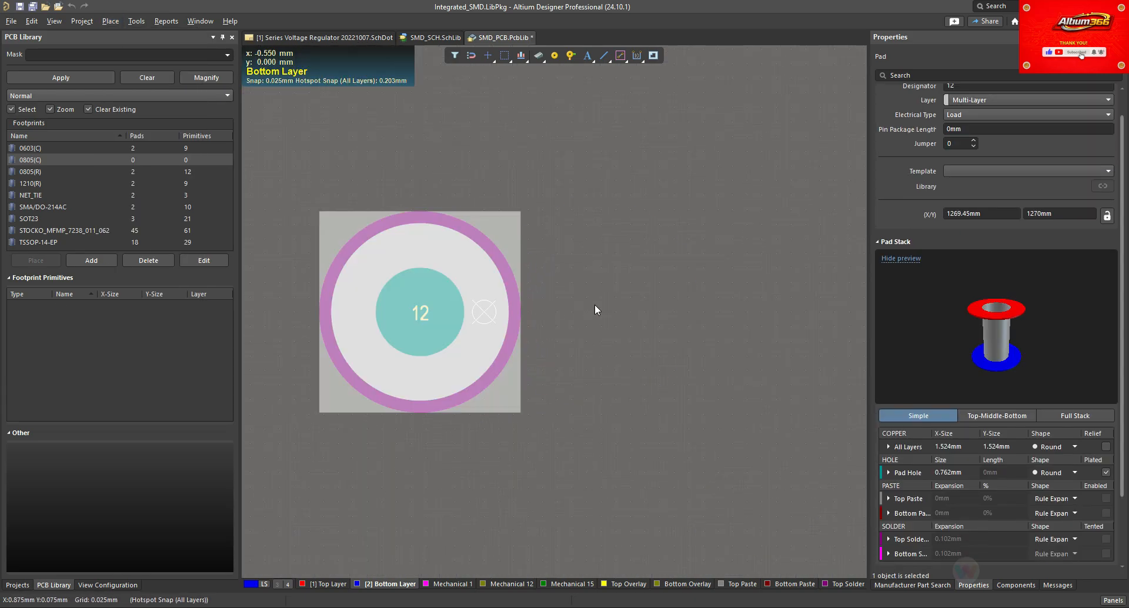
click(649, 311)
key(Escape)
Step: Select both pads and move them from Multi-Layer to the Top Layer
click(466, 240)
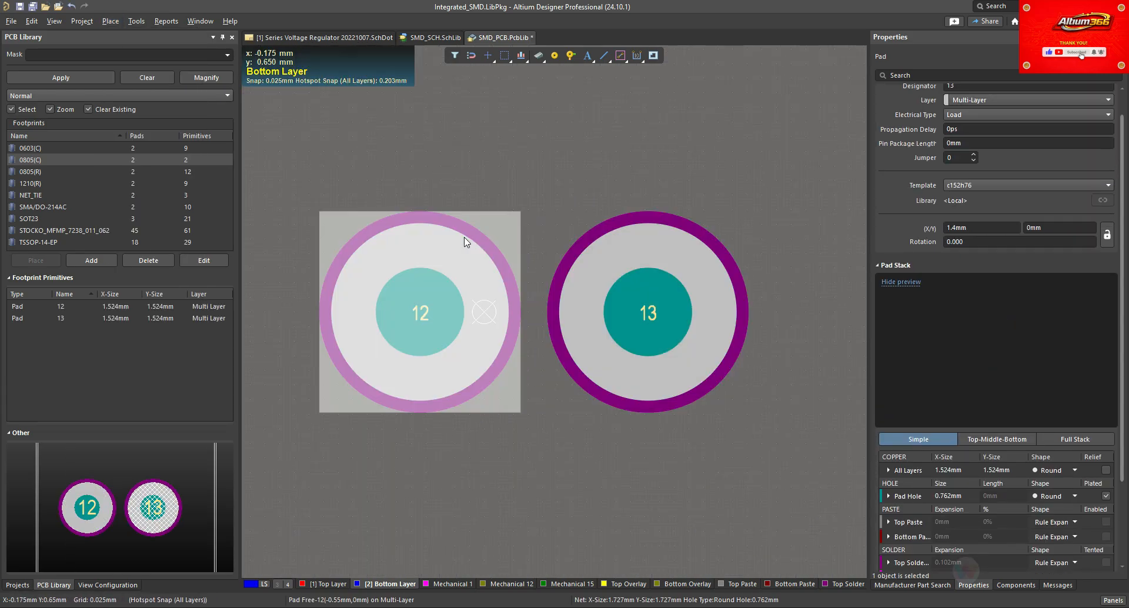
shift+click(649, 234)
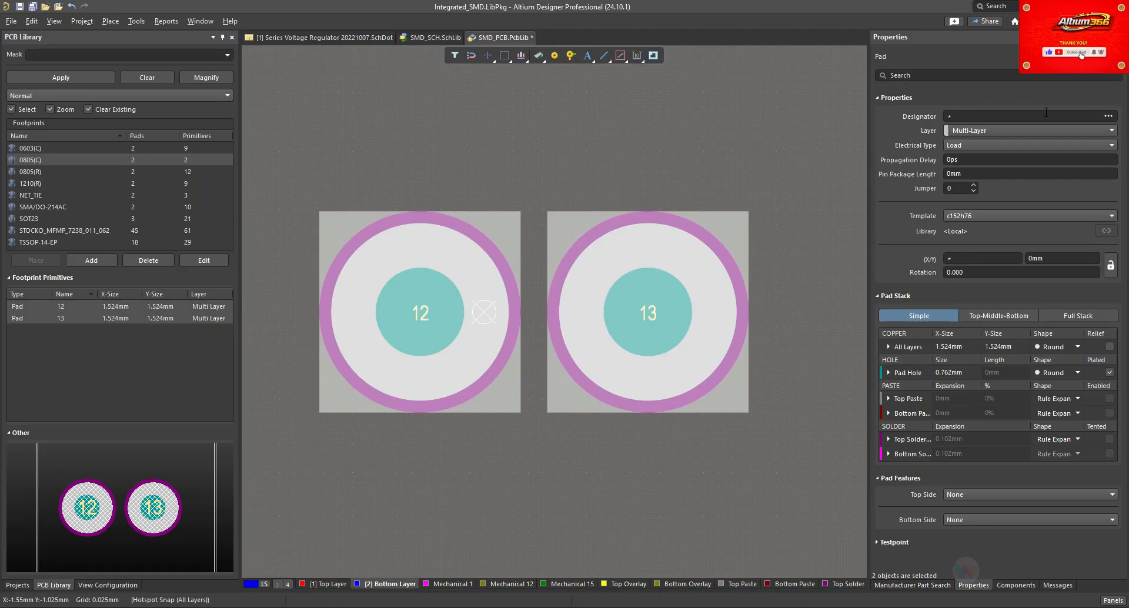
click(1031, 127)
scroll(1023, 160, up, 1)
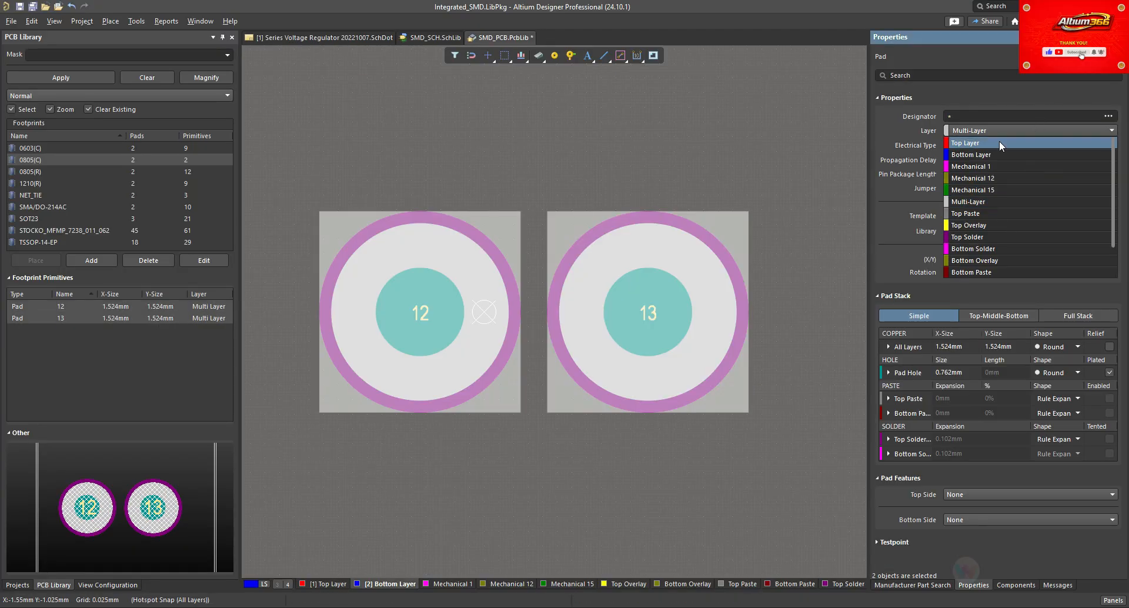
click(1000, 143)
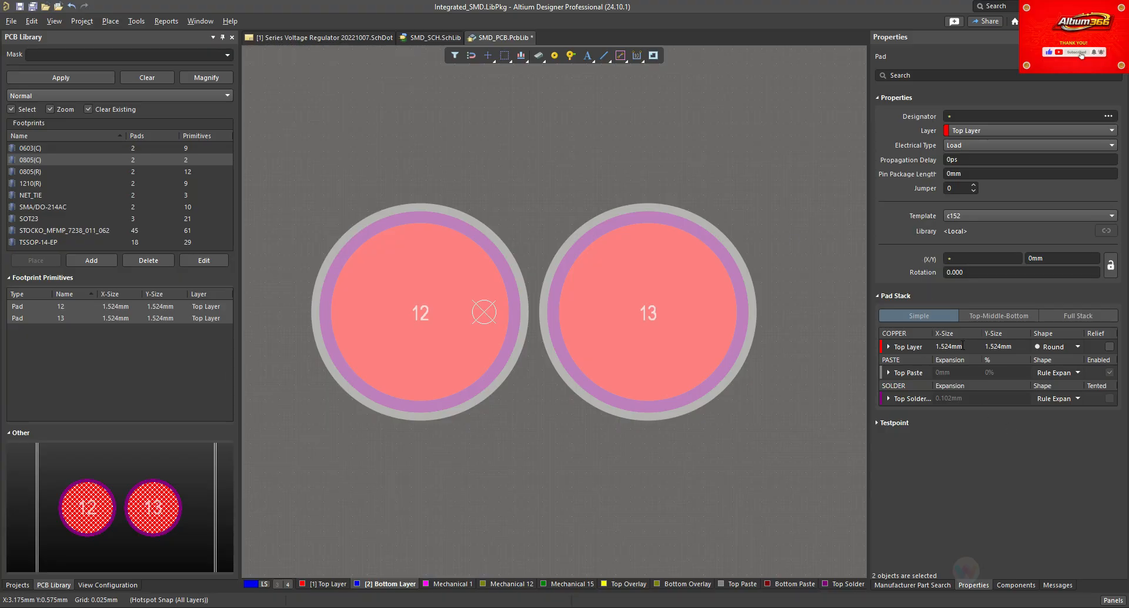
Step: Set both pads to X-size 1.1 mm and Y-size 1.4 mm per the PowerPoint slide, with a Rounded Rectangle shape
click(961, 346)
key(alt+Tab)
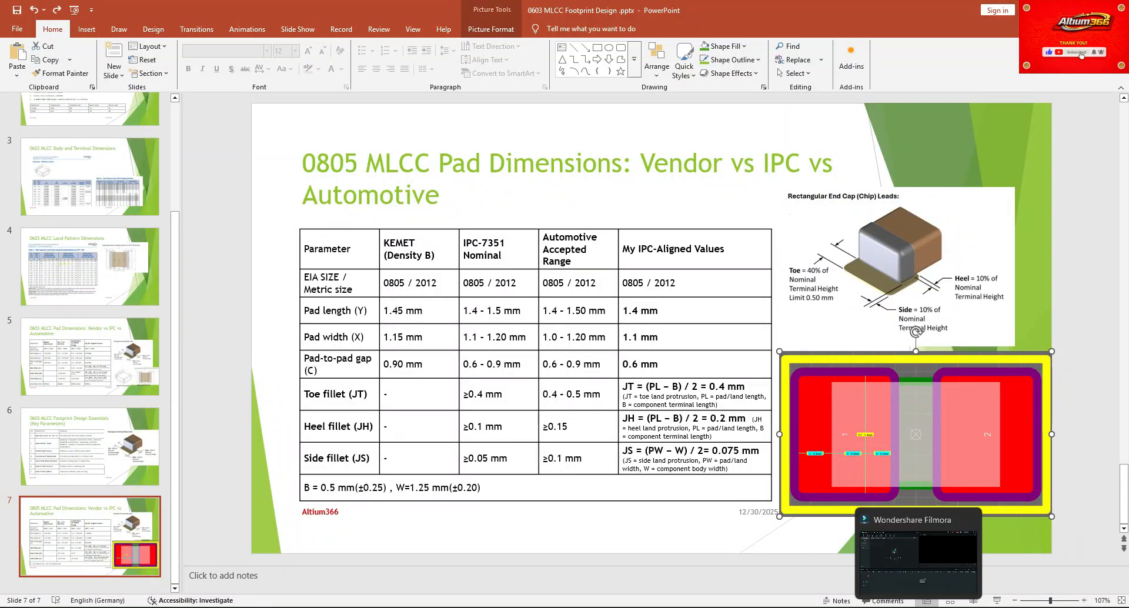
click(949, 549)
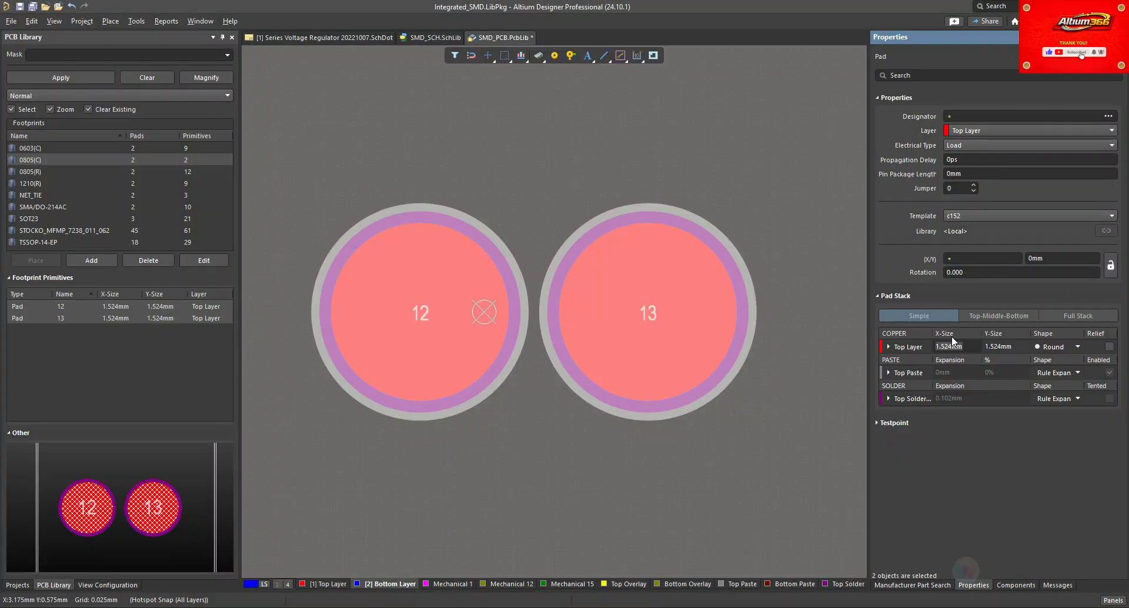
text(1.1)
key(Tab)
text(1.4)
key(Tab)
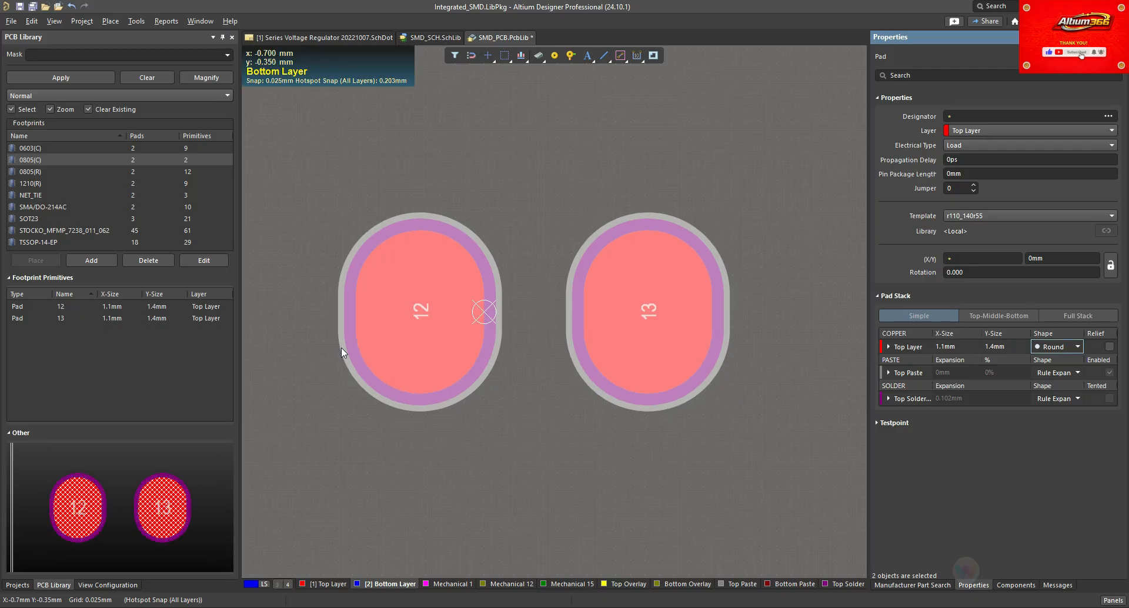
click(1079, 348)
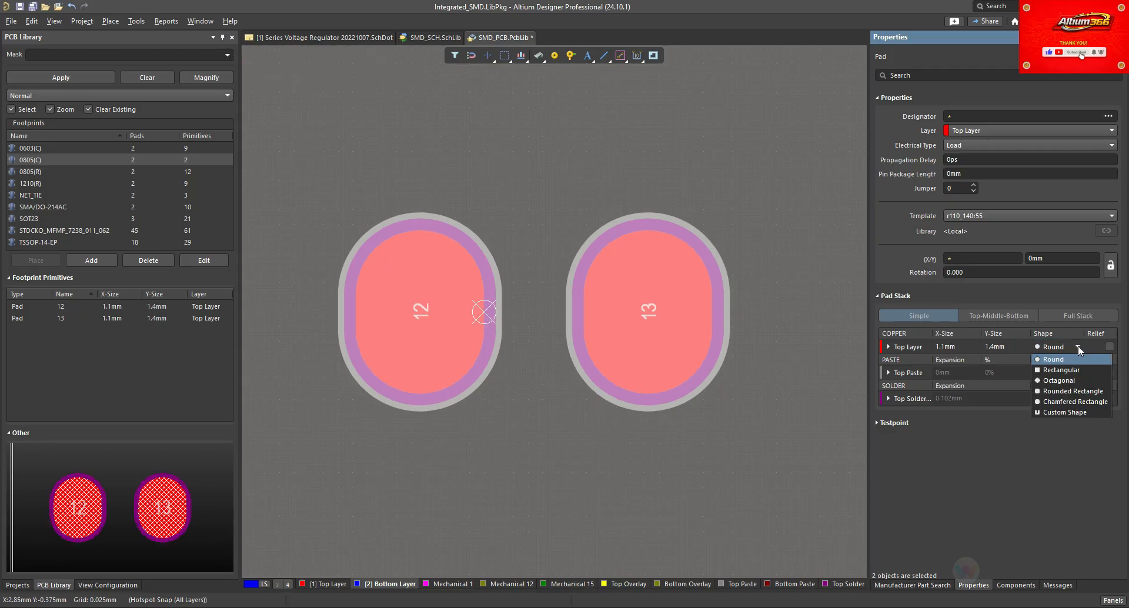
click(1075, 390)
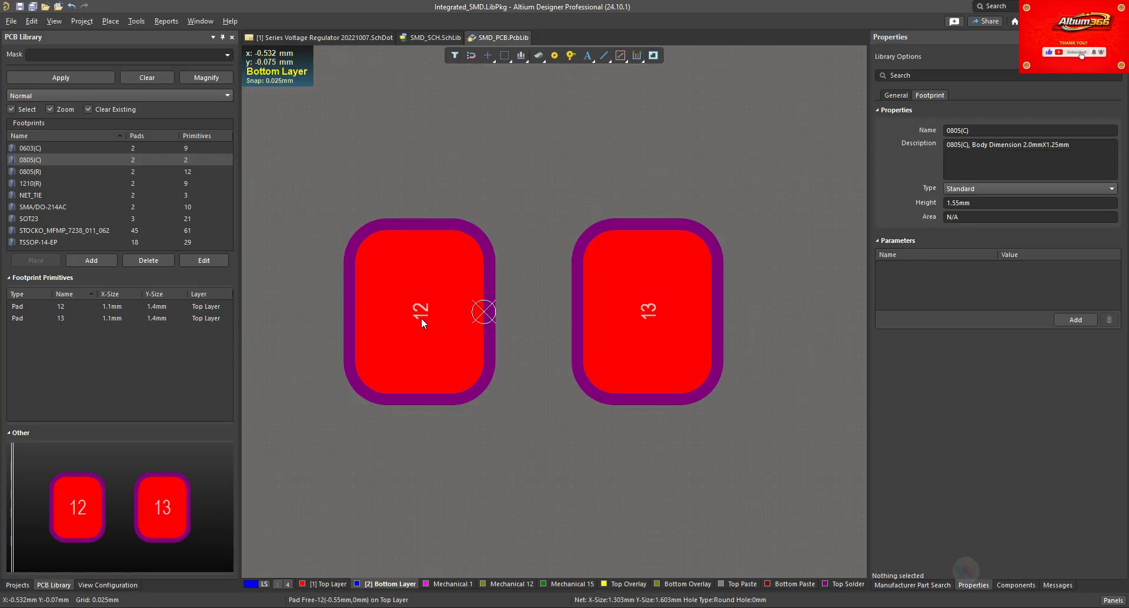
Step: Reposition the two pads on opposite sides of the origin, at about X -0.975 mm and X 0.975 mm
ctrl+scroll(421, 317, up, 1)
drag(435, 326, 376, 308)
ctrl+scroll(474, 302, down, 2)
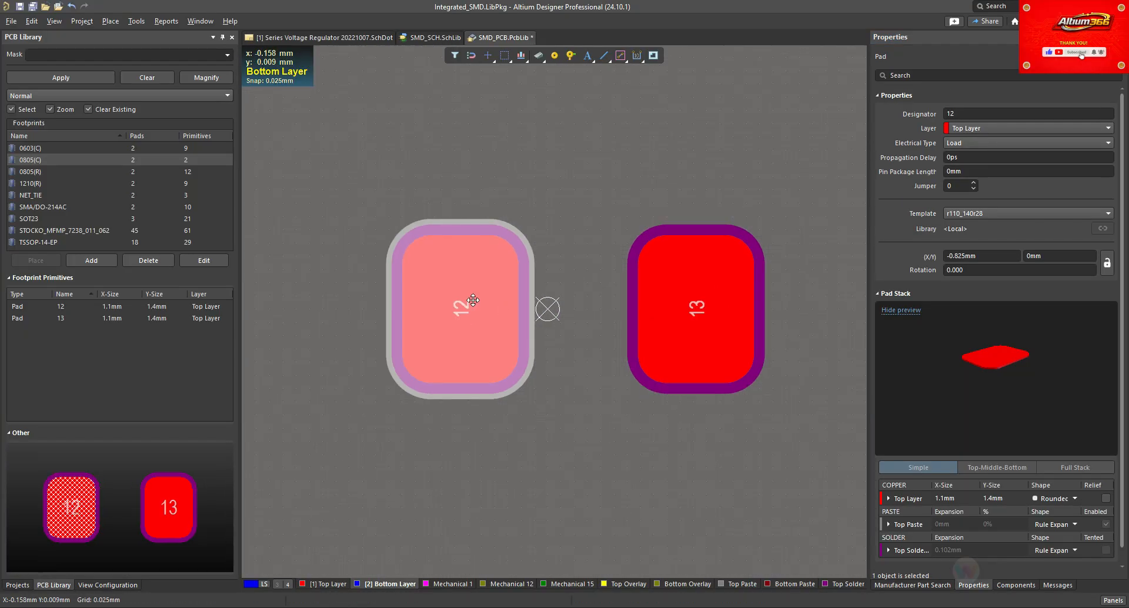
ctrl+scroll(488, 305, up, 5)
drag(446, 320, 408, 320)
ctrl+scroll(405, 320, down, 1)
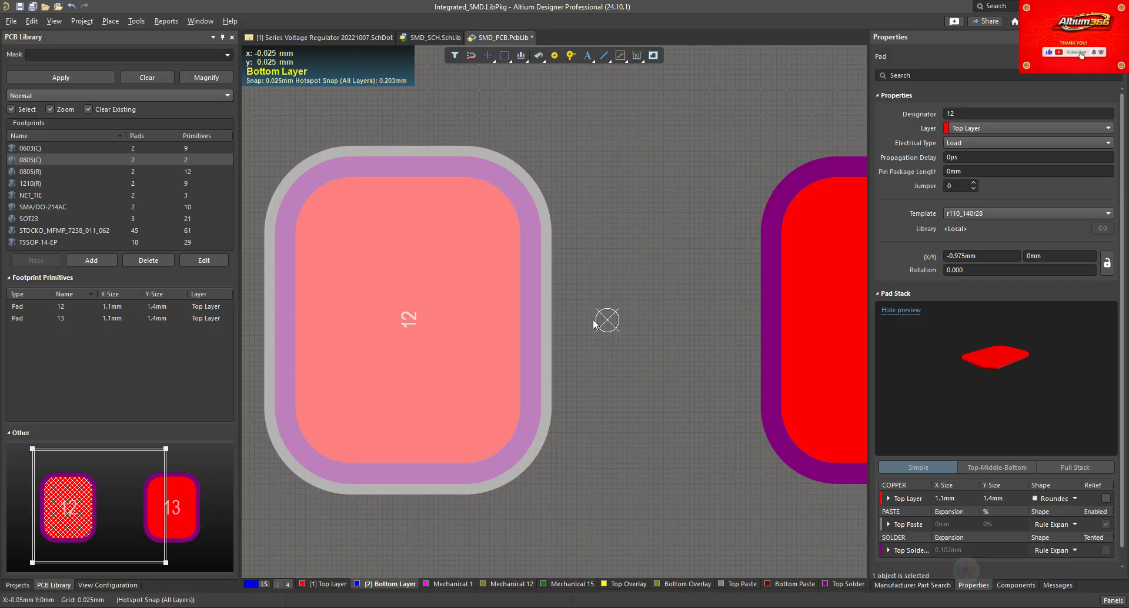
ctrl+scroll(836, 305, down, 3)
drag(837, 306, 700, 297)
ctrl+scroll(494, 312, up, 4)
ctrl+scroll(494, 312, up, 1)
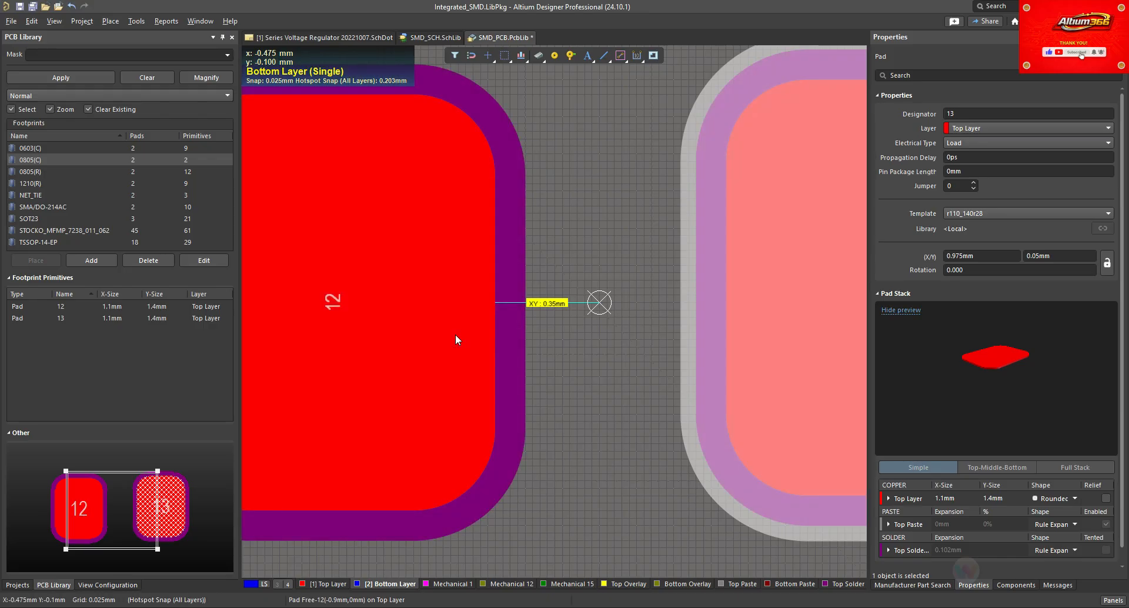
Step: Move the left pad inward until its inner edge is about 0.3 mm from the origin, and measure that distance
drag(455, 334, 346, 302)
key(ctrl+m)
click(346, 303)
click(592, 306)
key(Escape)
key(Escape)
ctrl+scroll(512, 309, down, 1)
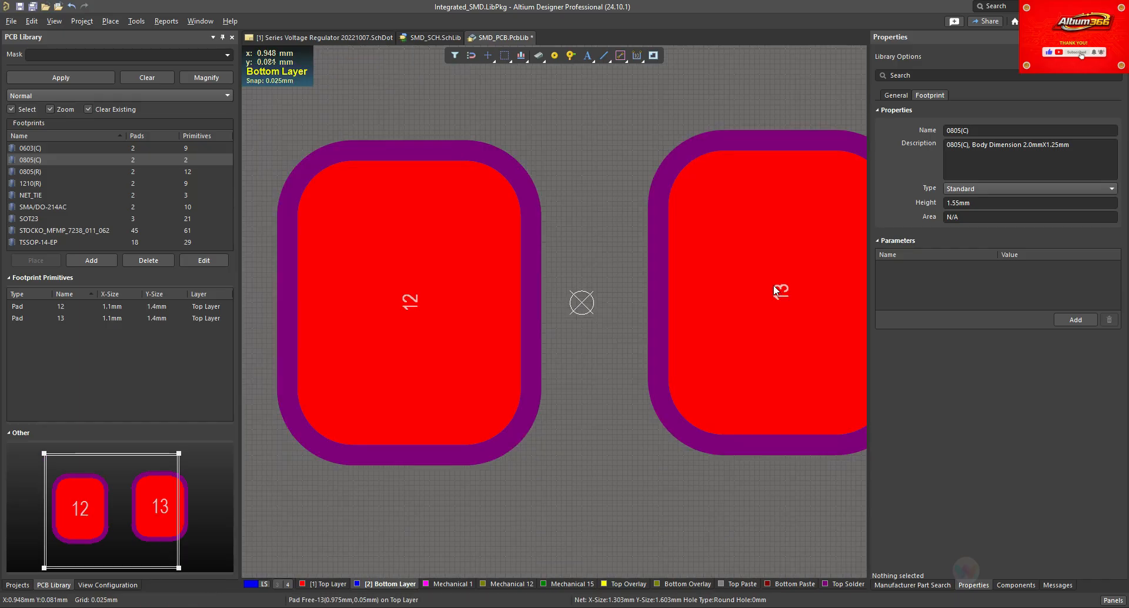
Step: Move the right pad inward to X 0.85 mm and measure from the origin to its inner edge and centre
ctrl+scroll(743, 291, up, 1)
click(708, 308)
drag(708, 308, 678, 308)
key(ctrl+m)
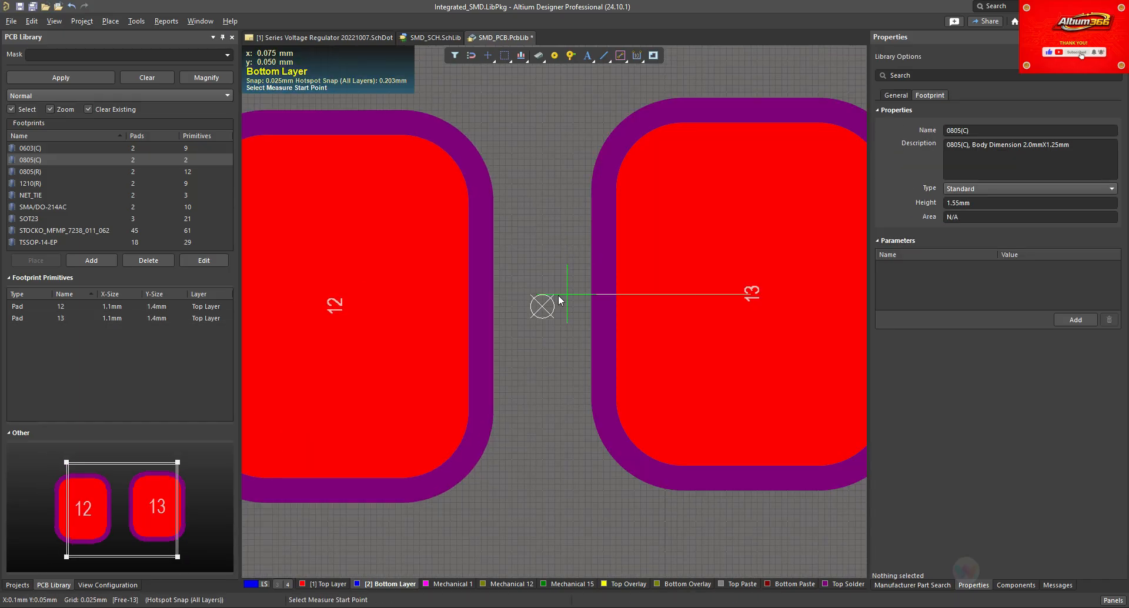
click(543, 308)
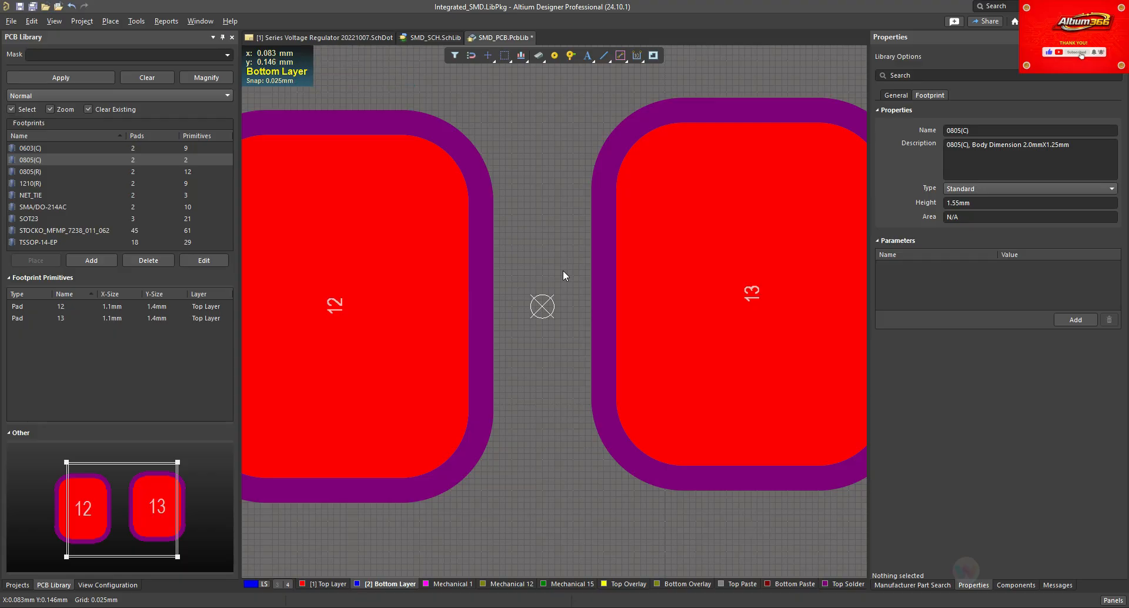
click(616, 307)
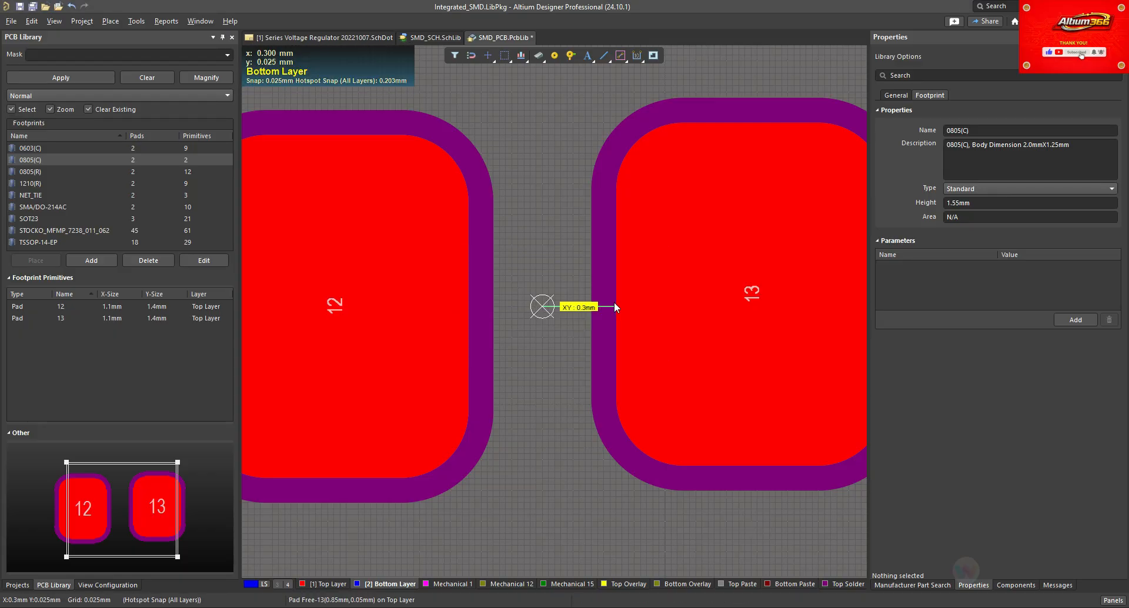
click(542, 307)
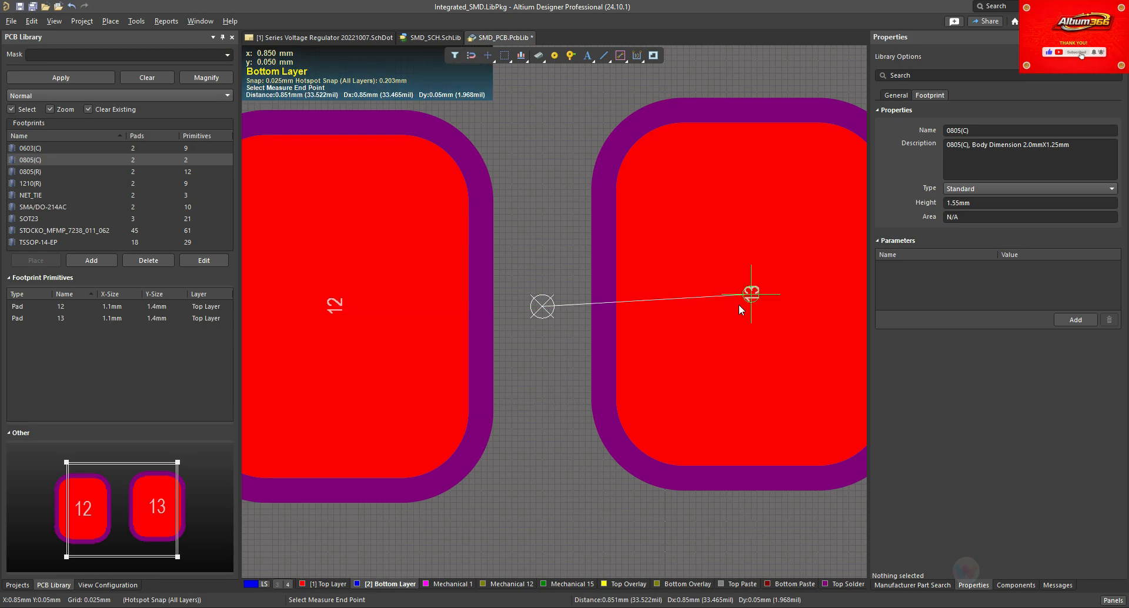
right_click(738, 305)
Step: Align the right pad with the origin at Y 0 mm, fit the footprint in view and save the library
drag(743, 325, 723, 302)
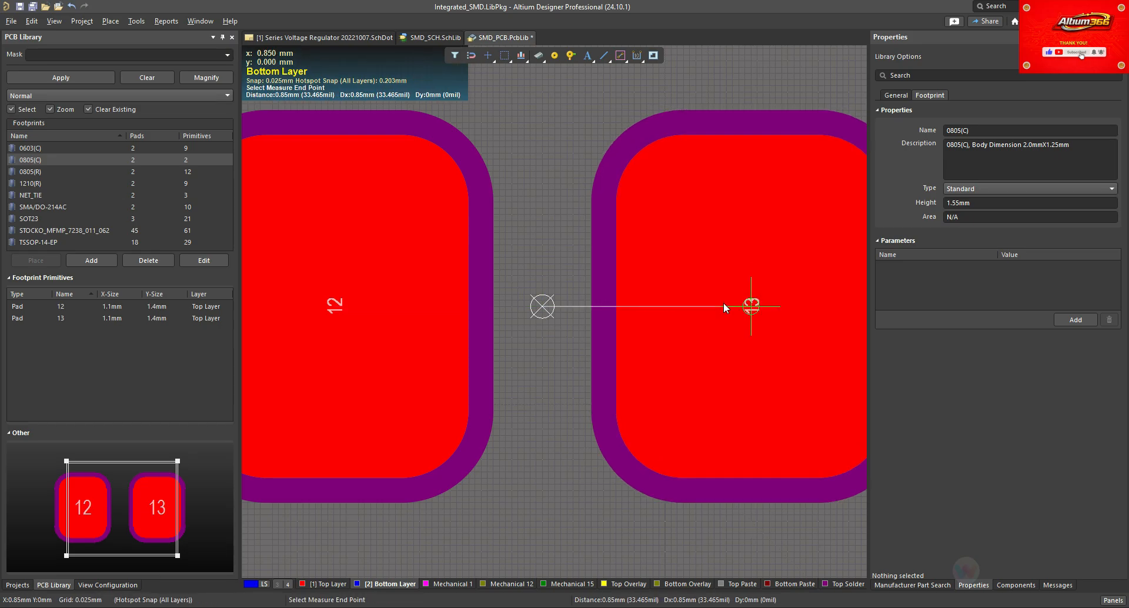
key(v)
key(f)
key(ctrl+s)
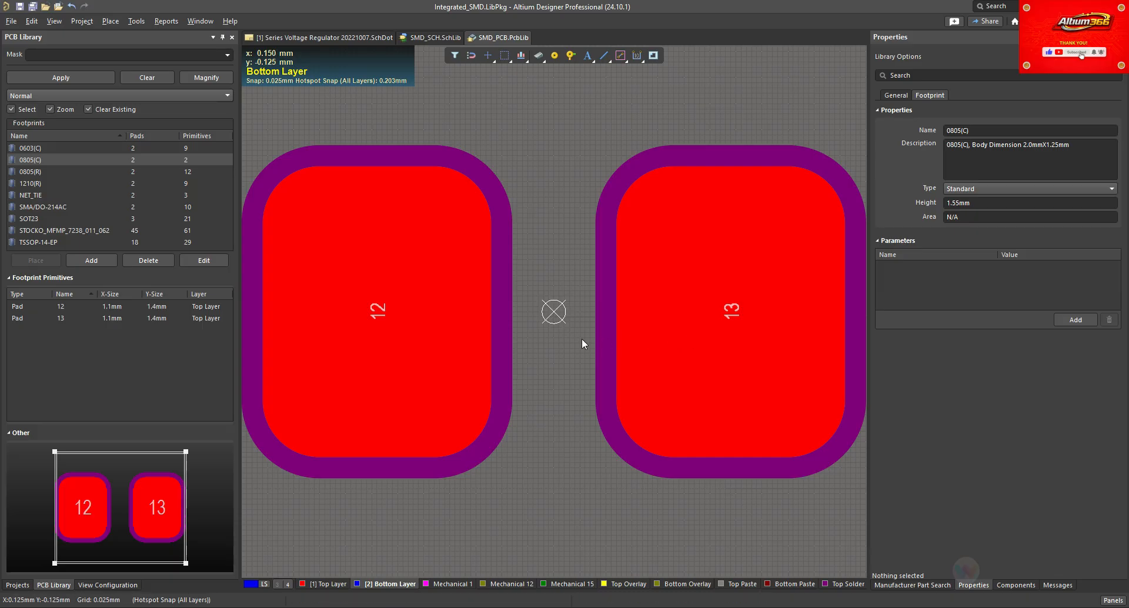
Step: Examine the layers and colours available to the footprint in the view configuration
ctrl+scroll(576, 323, down, 1)
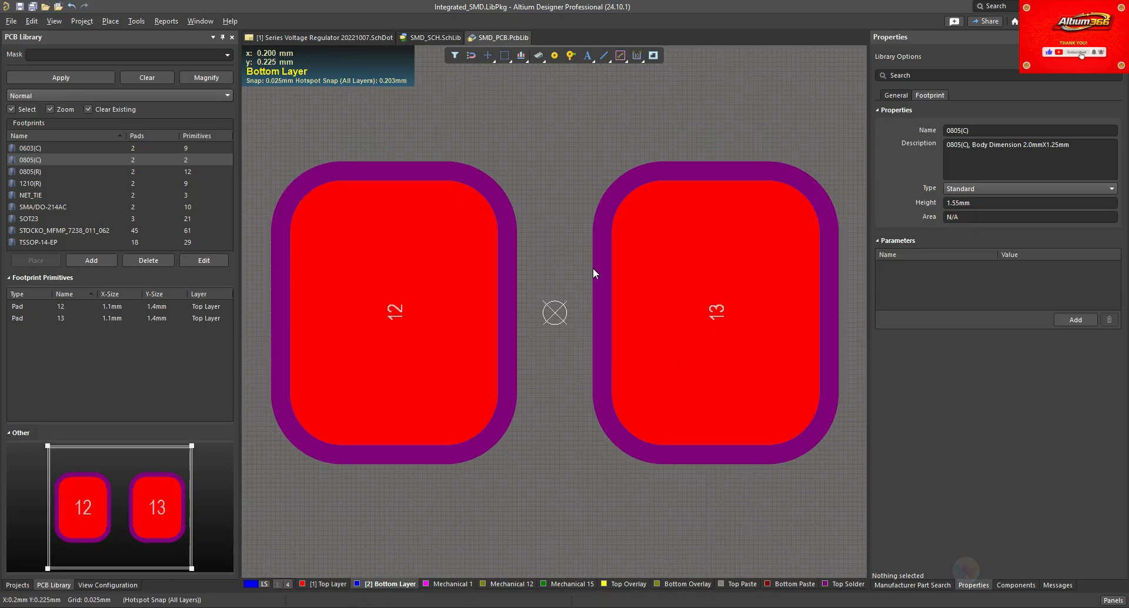
ctrl+scroll(497, 390, down, 1)
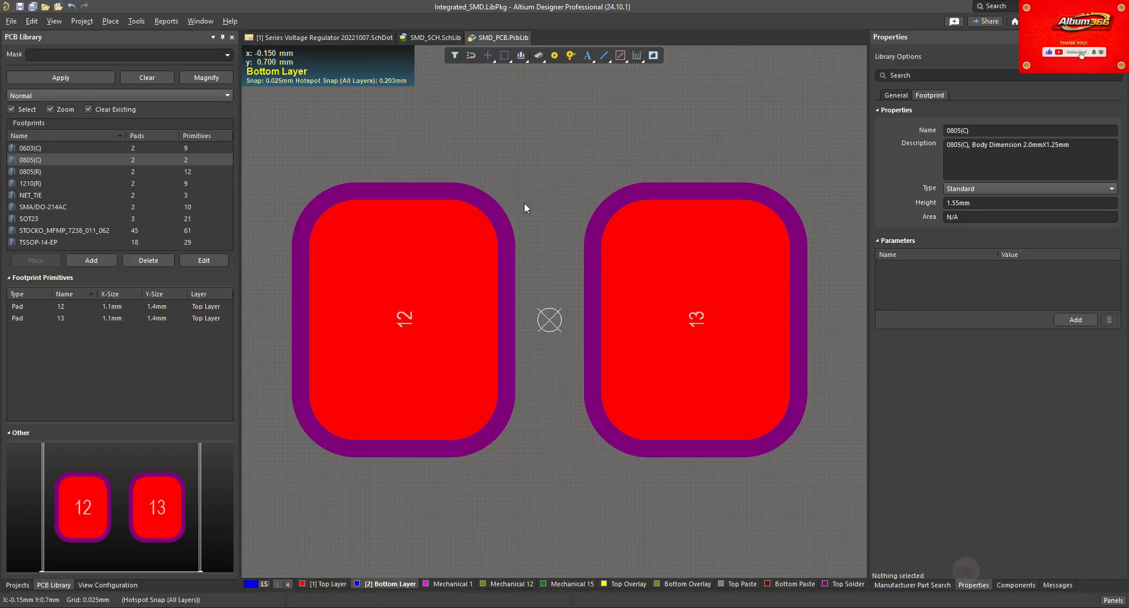
click(104, 585)
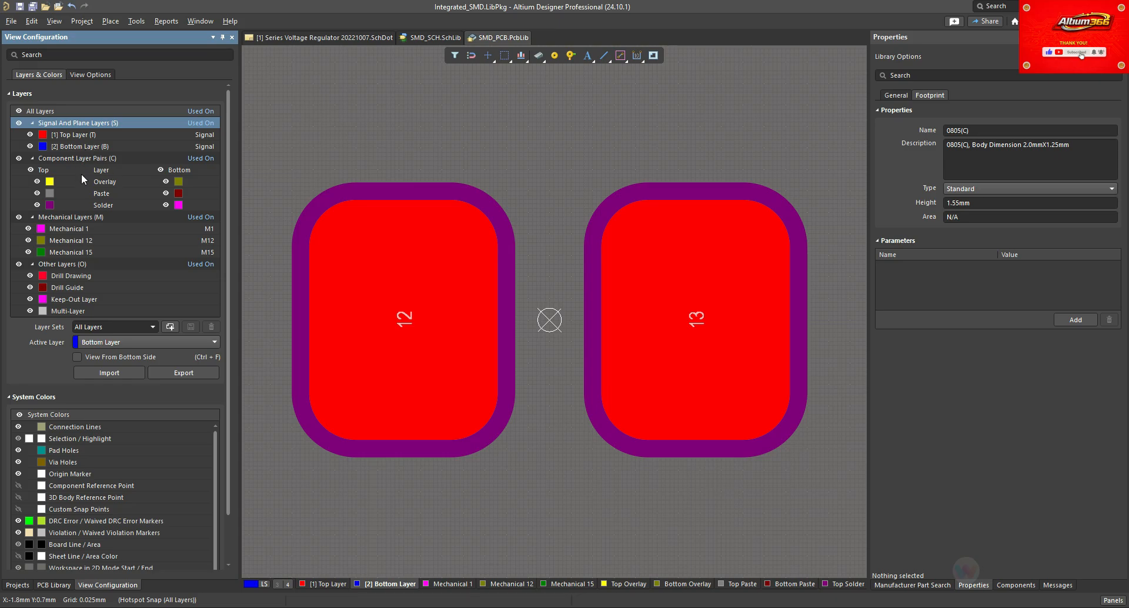
click(52, 584)
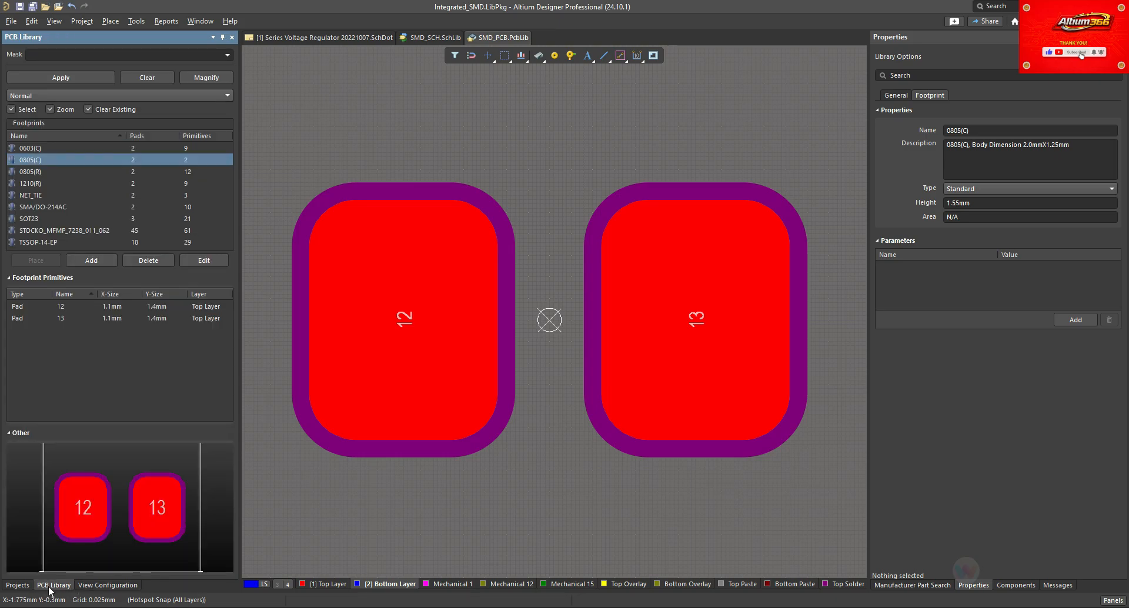
Step: Start placing a line above the left pad and switch its layer from Bottom Layer to Top Overlay
click(517, 456)
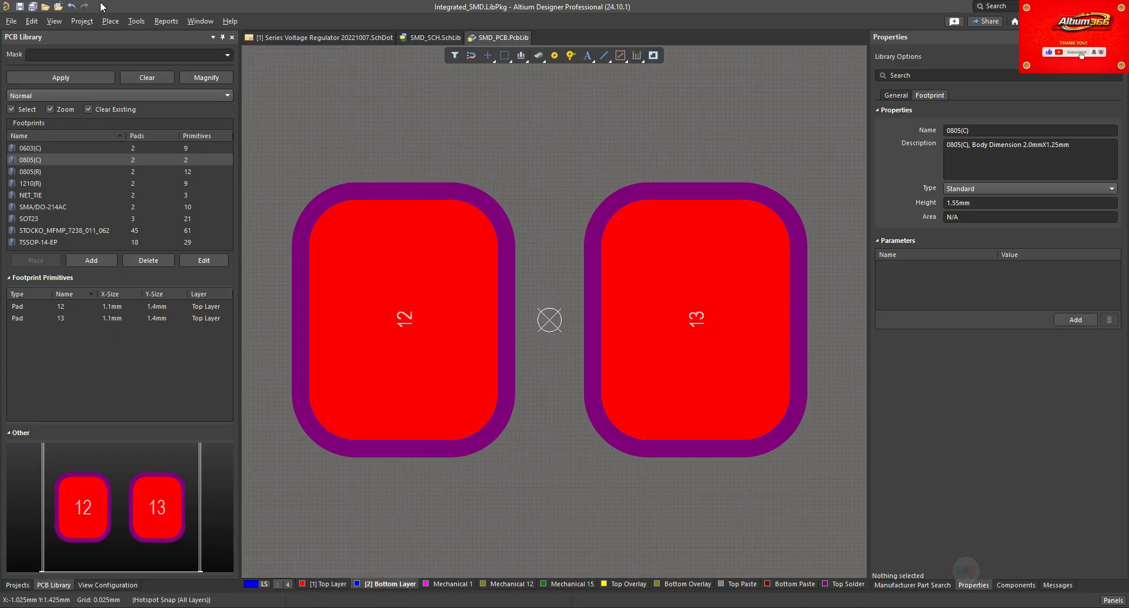
click(112, 21)
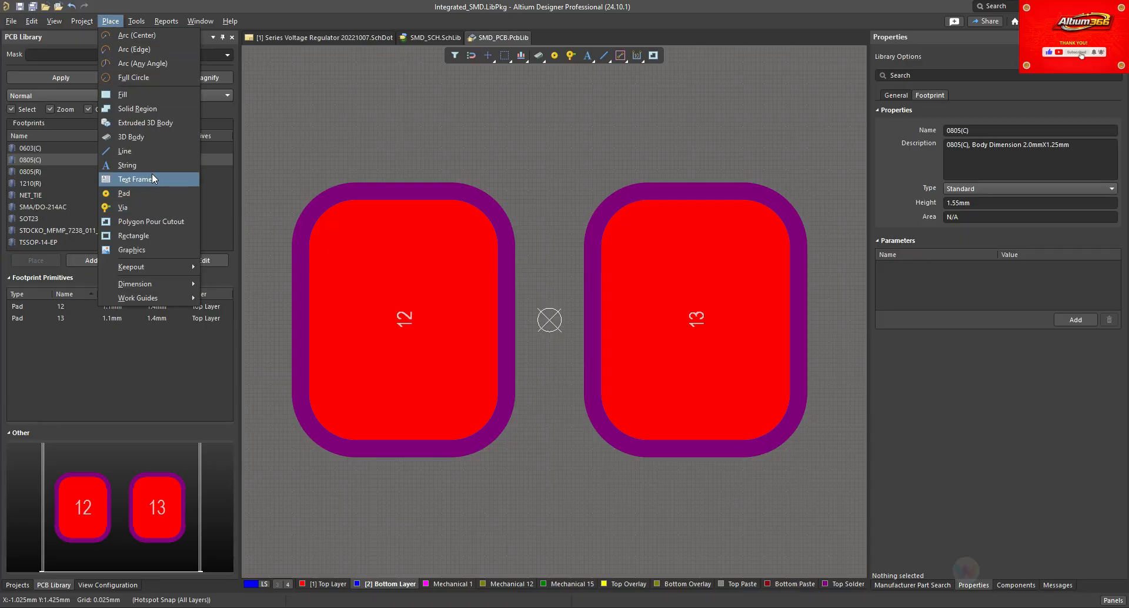
click(147, 150)
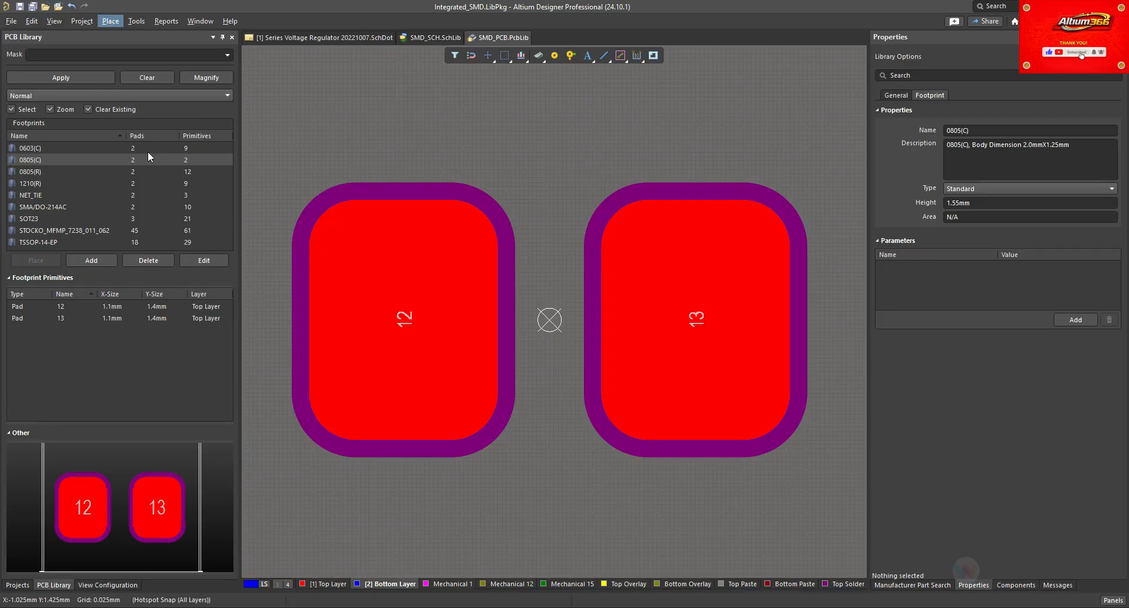
click(301, 169)
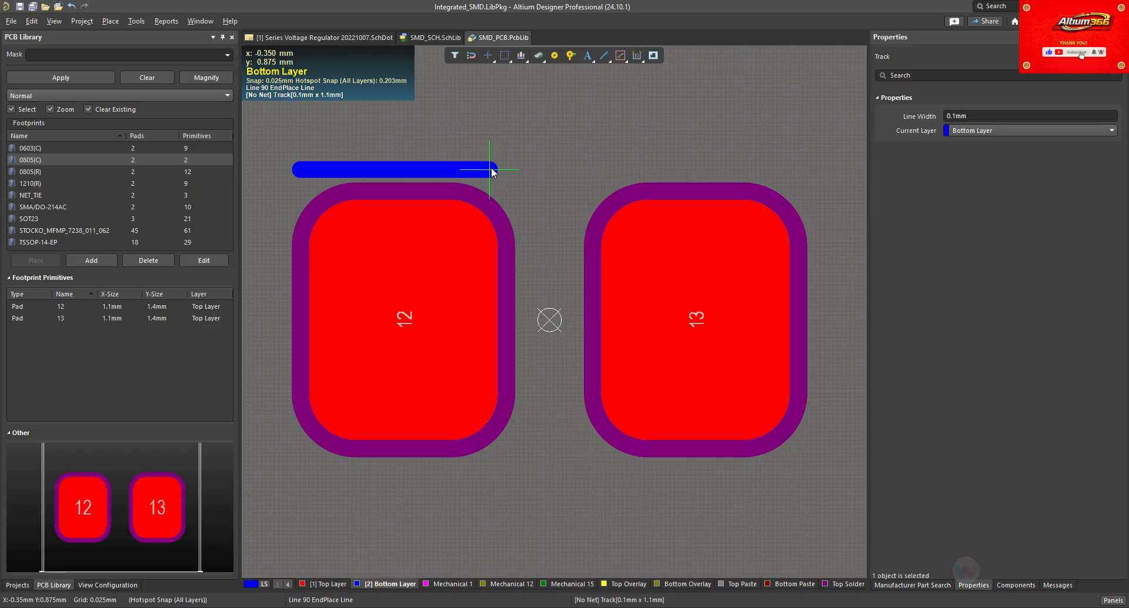
key(Tab)
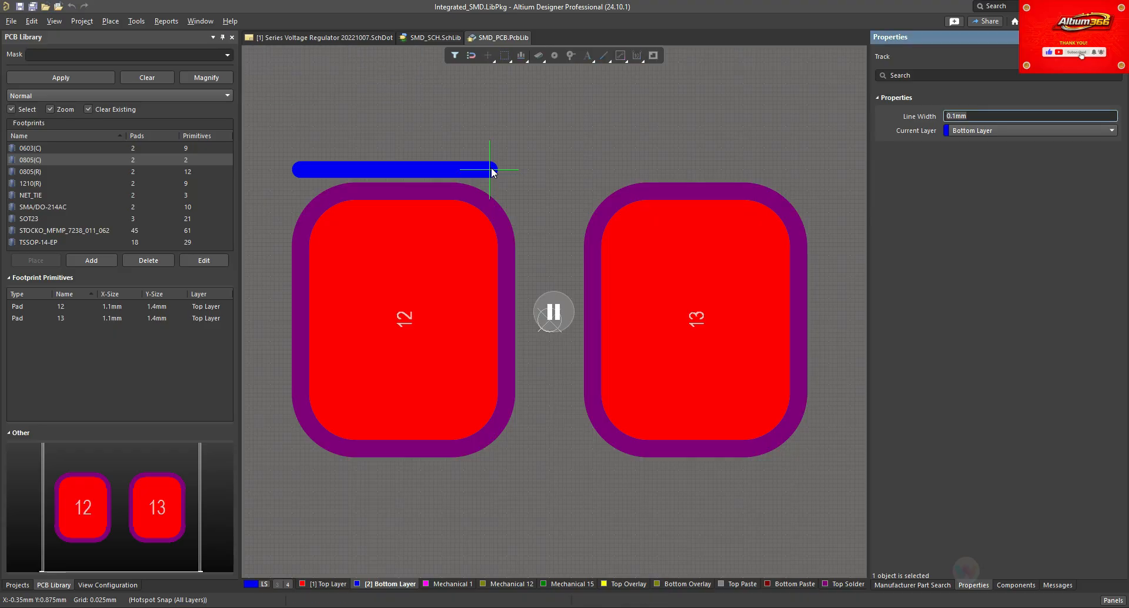
click(982, 128)
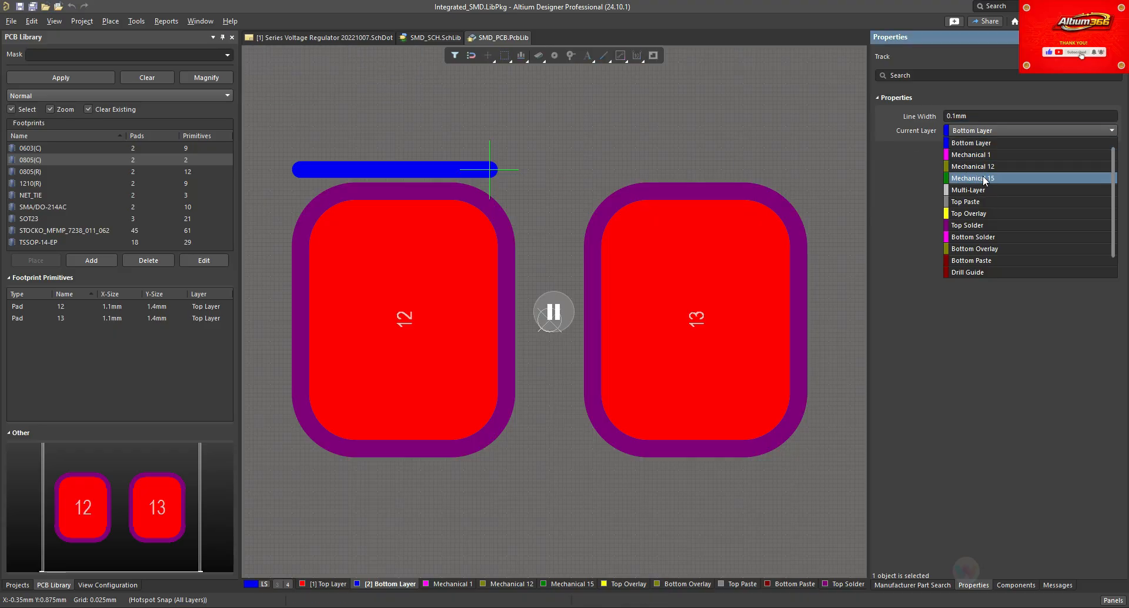
click(981, 213)
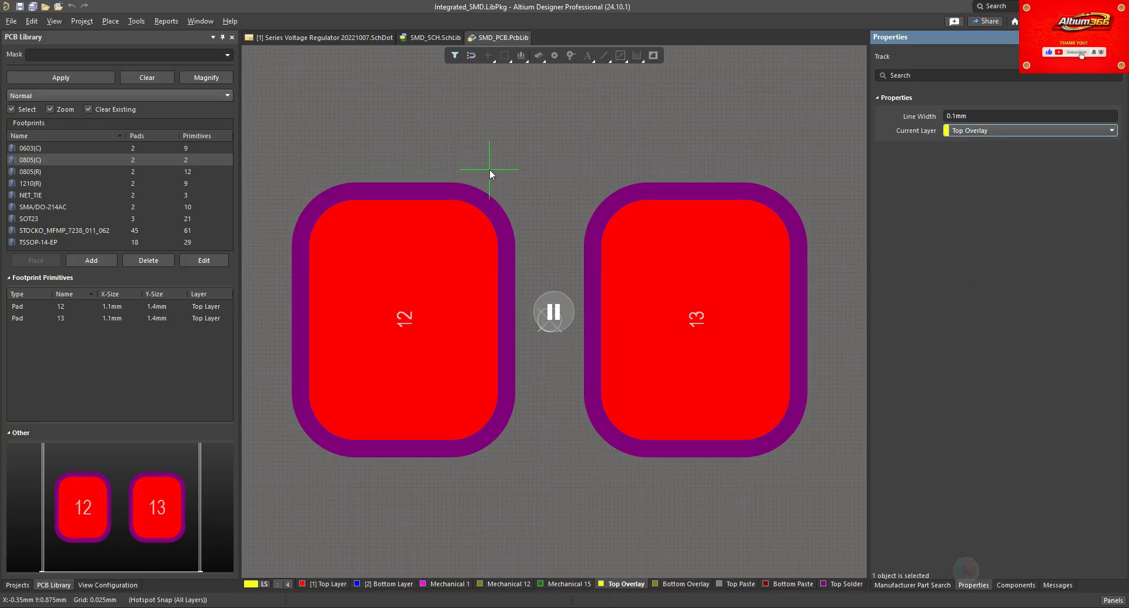
click(490, 168)
click(298, 170)
key(Escape)
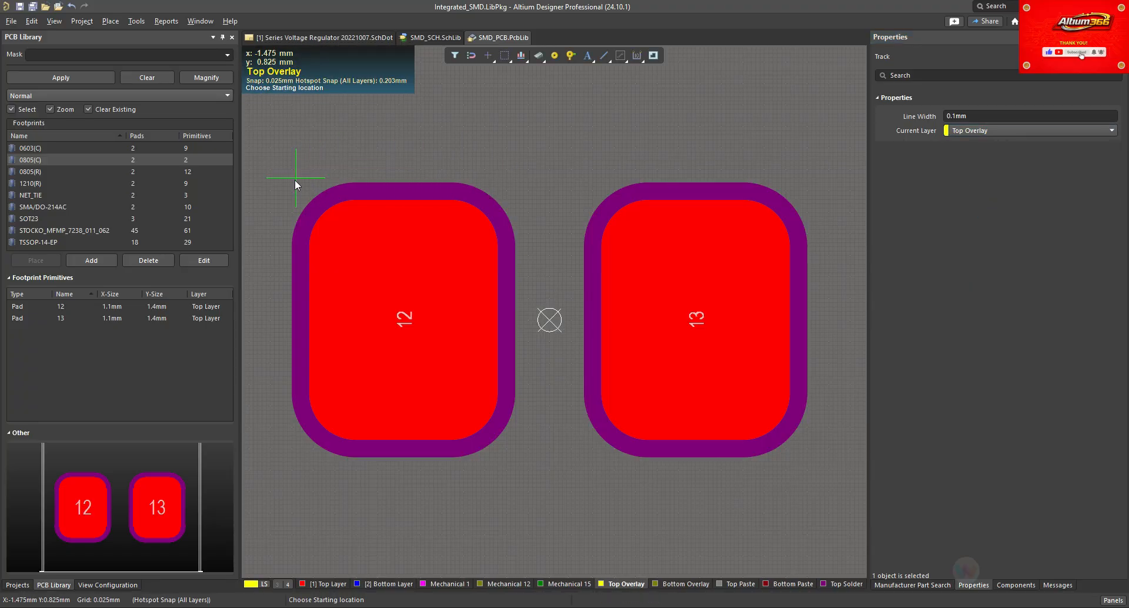
Step: Draw a closed rectangular Top Overlay outline about 3.1 mm by 1.7 mm around both pads
click(288, 179)
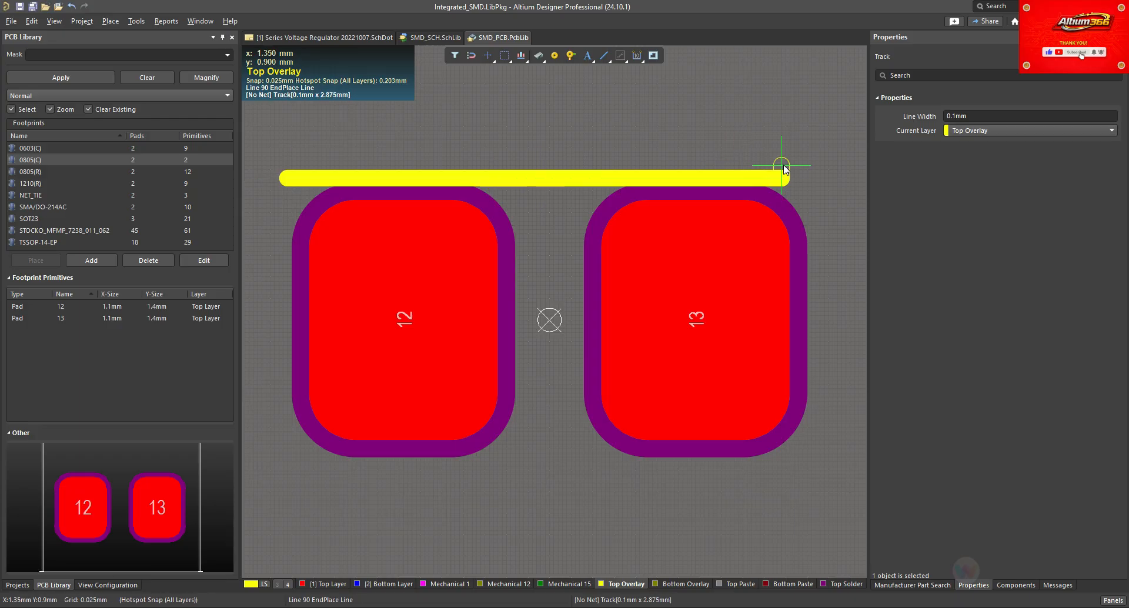
click(814, 462)
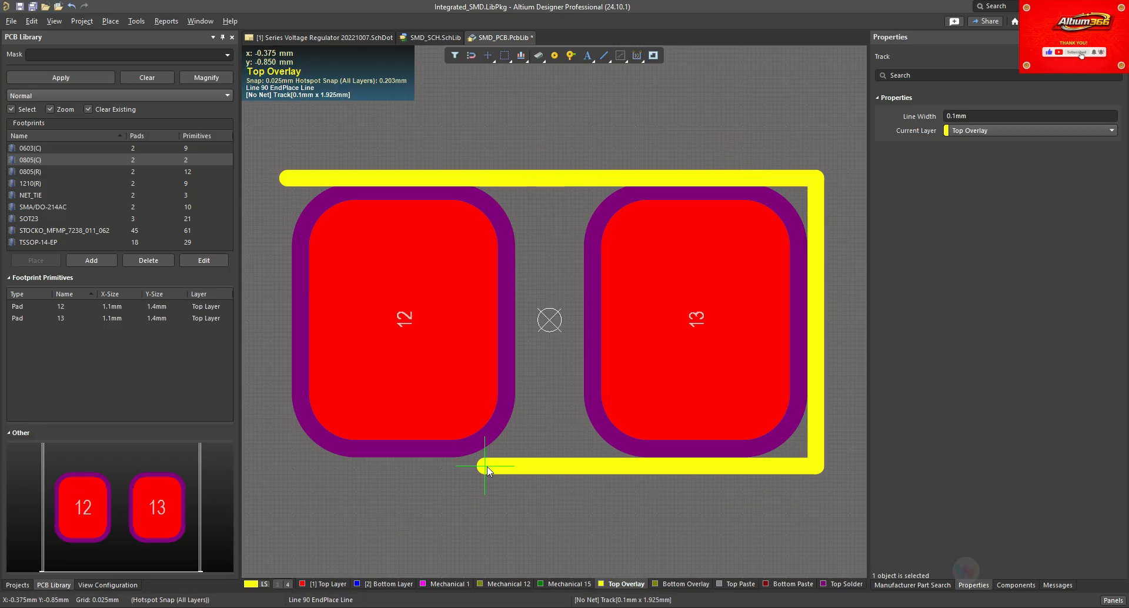
click(287, 466)
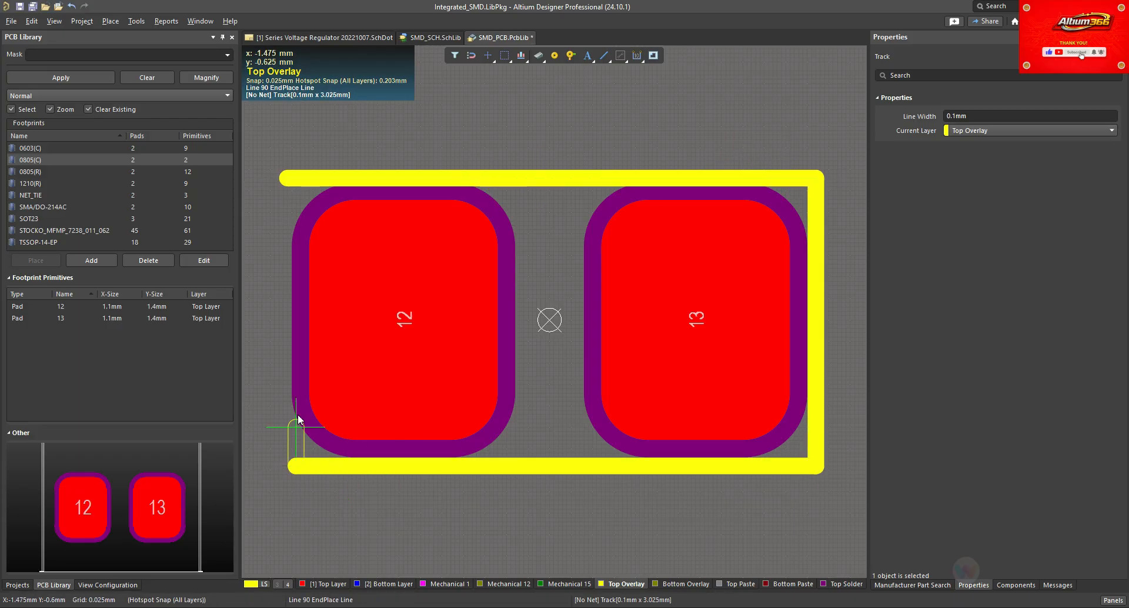
right_click(282, 210)
right_click(282, 210)
key(p)
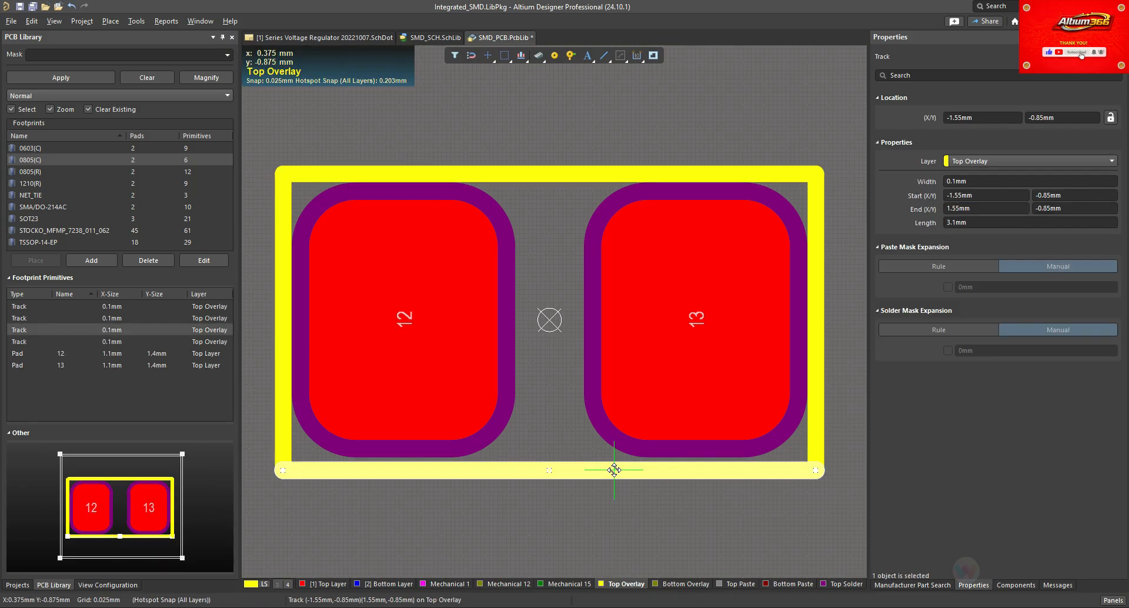
Step: Align the outline's bottom line at Y -0.85 mm and its right line at X 1.55 mm, and save the library
drag(614, 470, 613, 466)
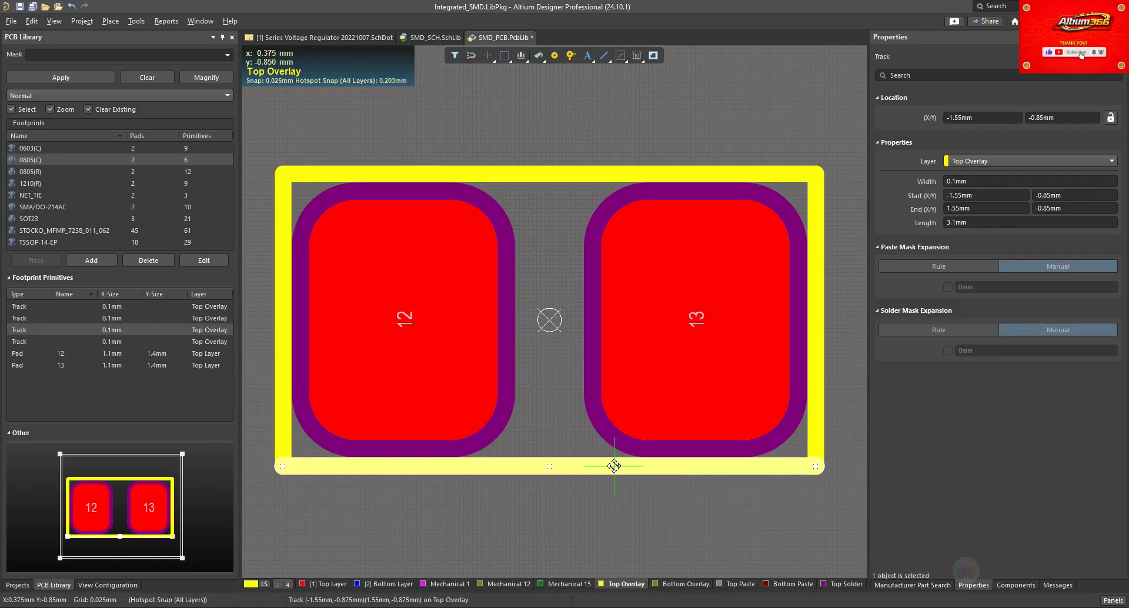
click(814, 314)
drag(815, 315, 816, 320)
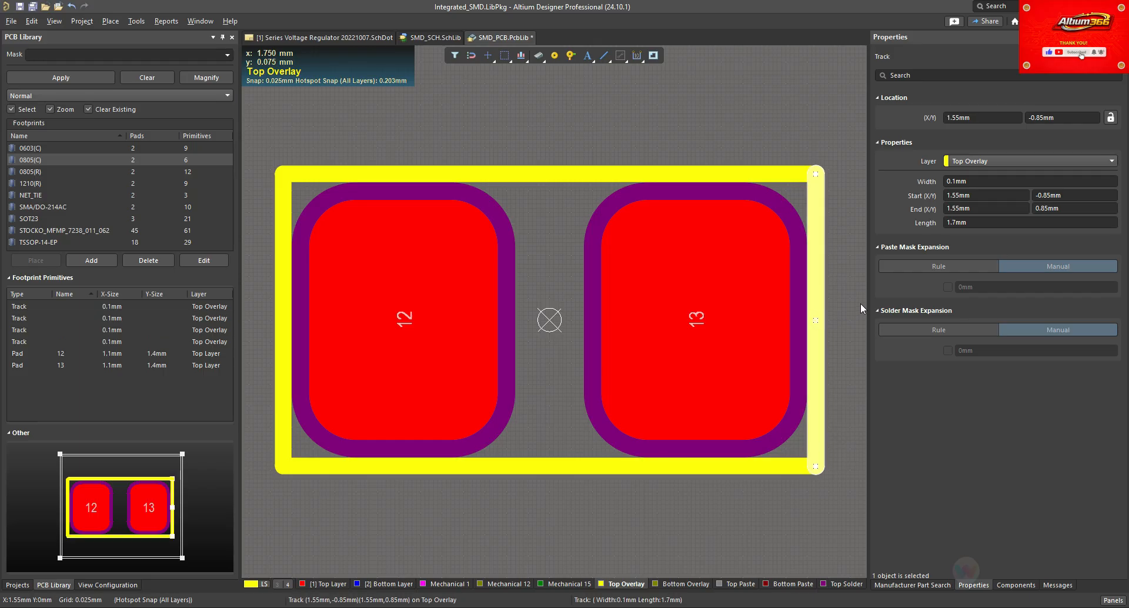
click(582, 344)
key(ctrl+s)
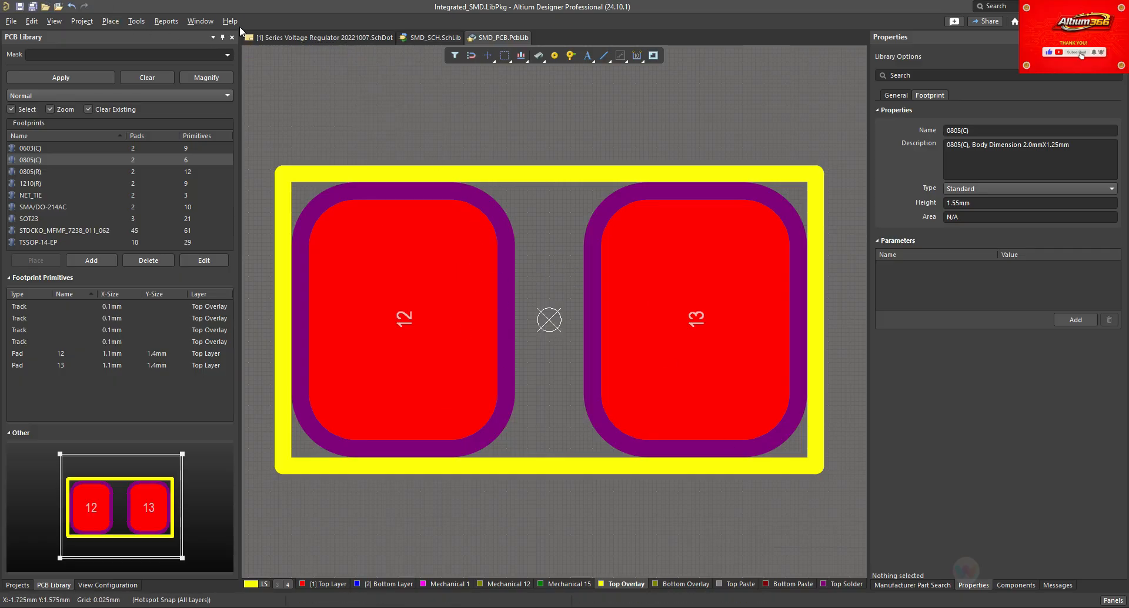
Step: Place the 3D body from the 0805(C).stp model at the footprint origin
click(111, 22)
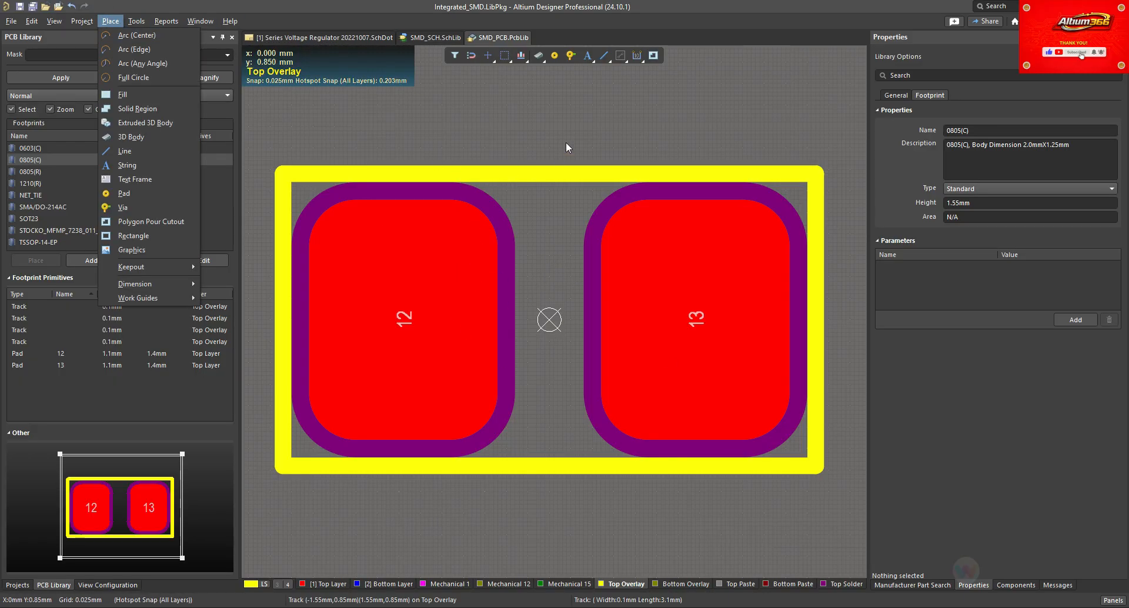
click(555, 121)
click(114, 23)
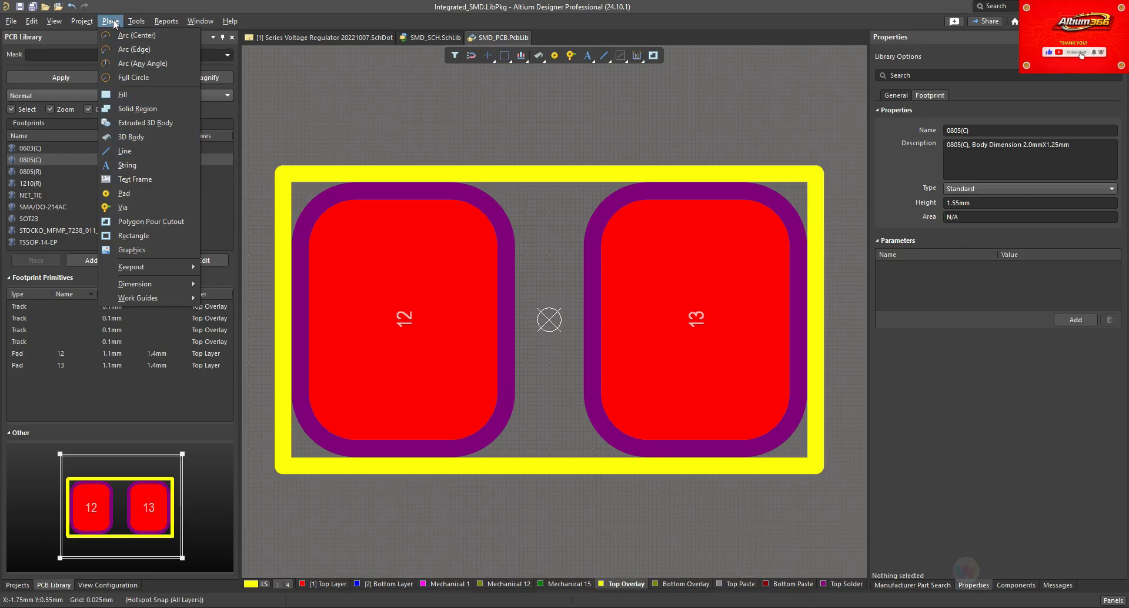
click(132, 137)
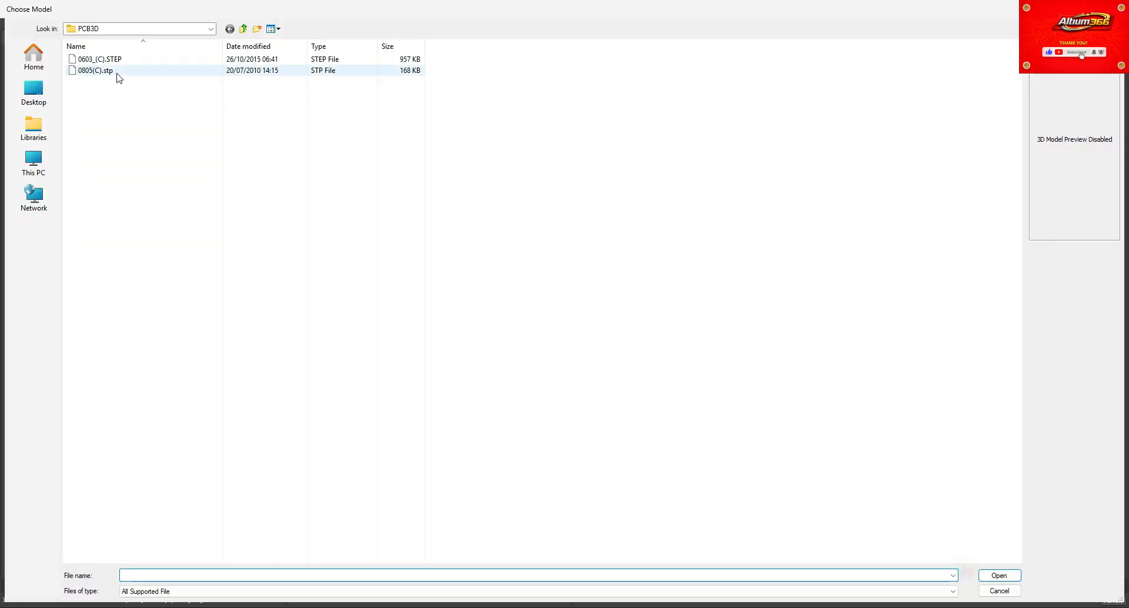
click(108, 71)
click(1000, 576)
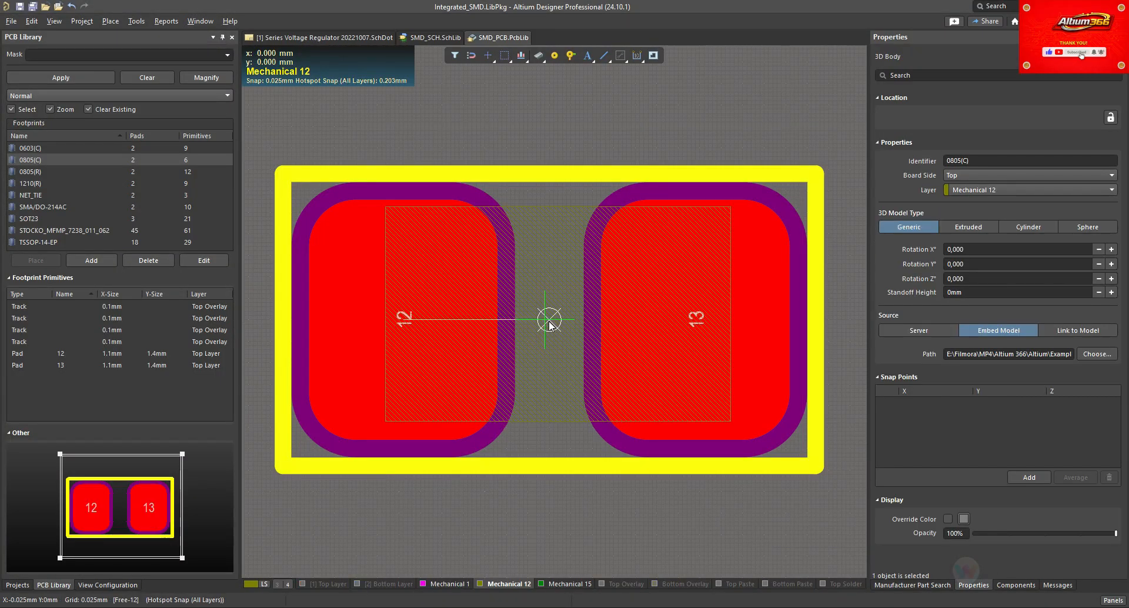
ctrl+scroll(549, 322, up, 8)
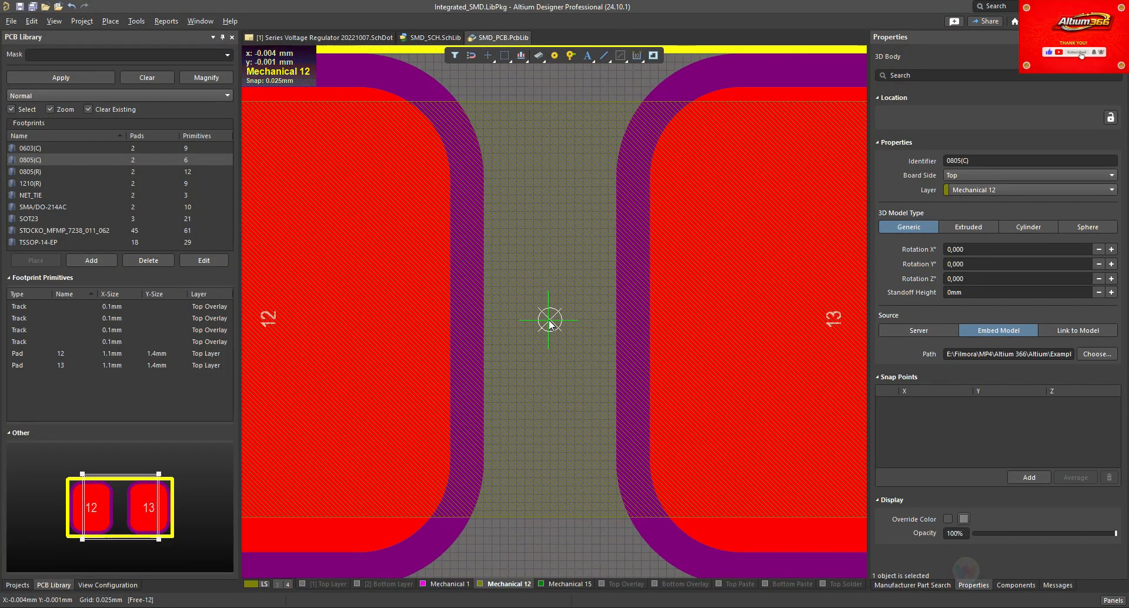
click(559, 318)
ctrl+scroll(558, 318, down, 6)
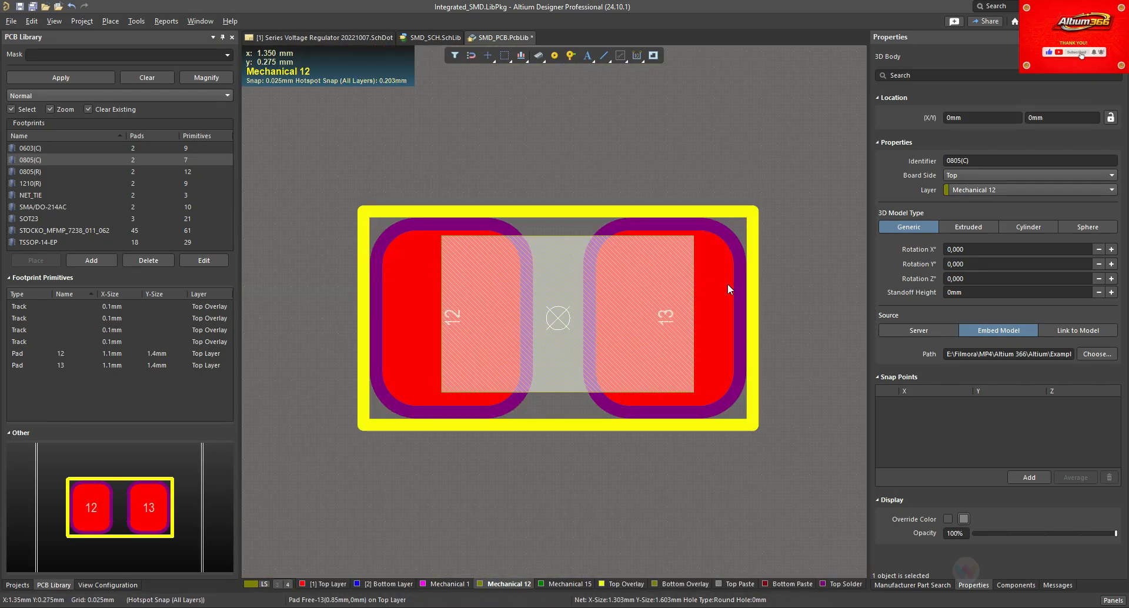
click(424, 245)
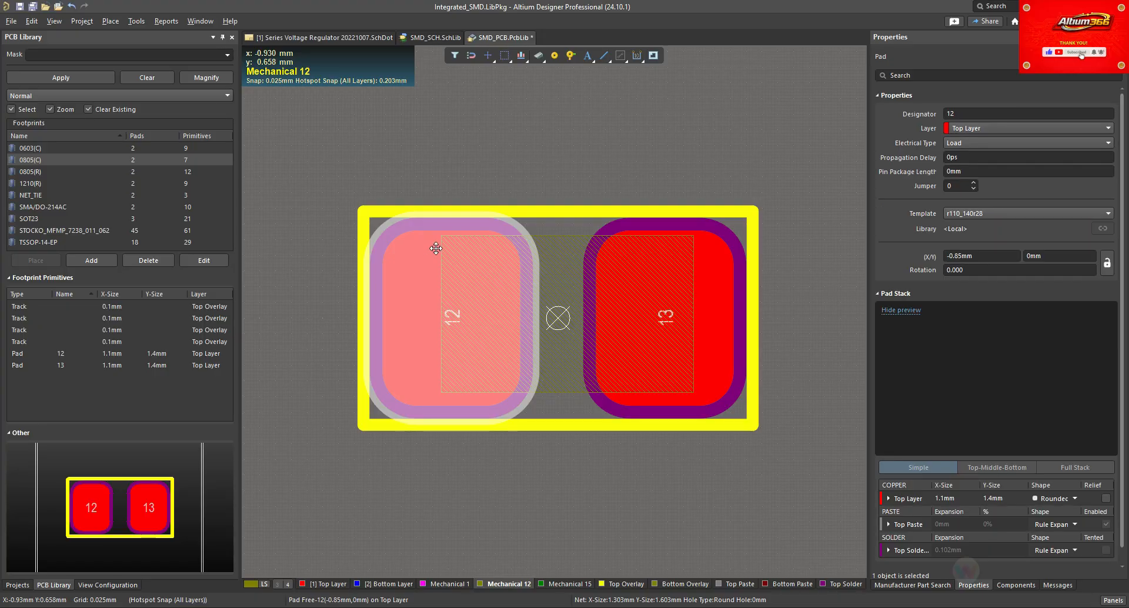
click(587, 438)
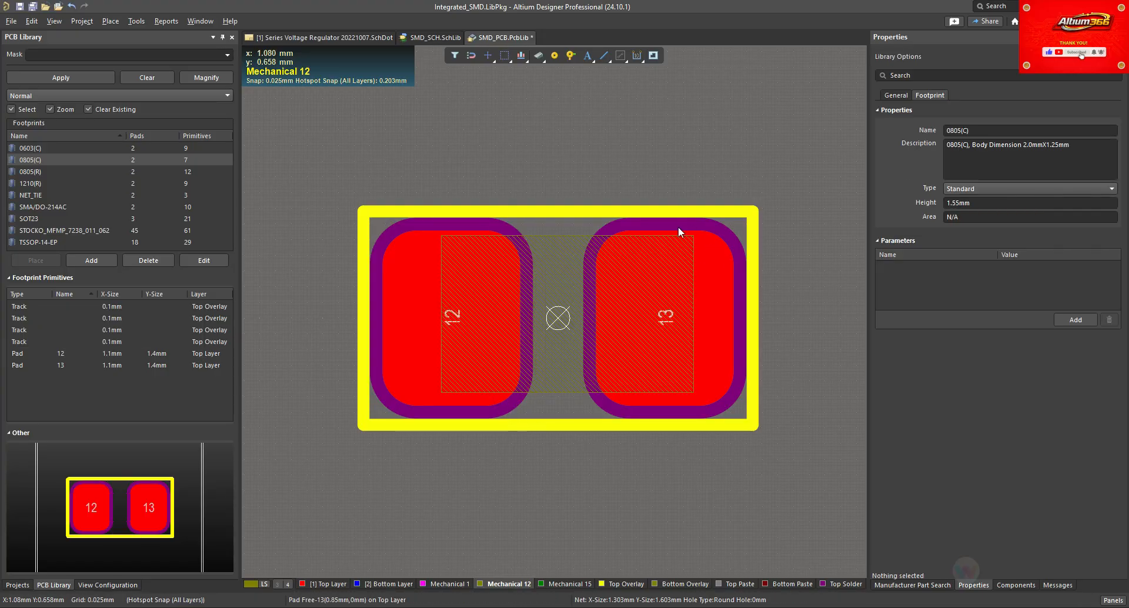
click(400, 313)
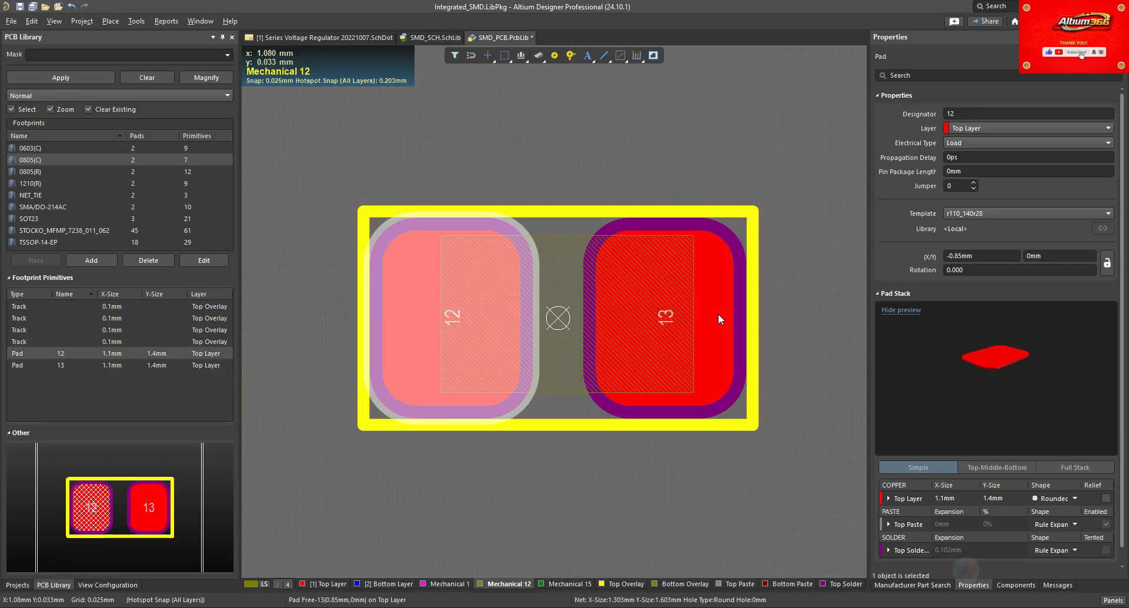
shift+click(718, 312)
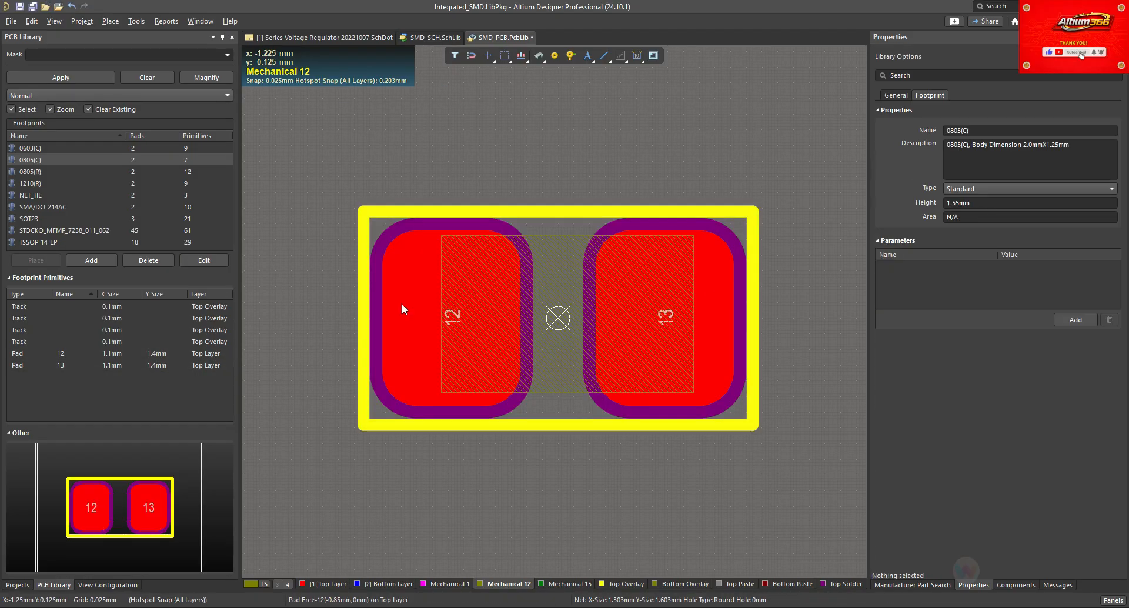
Step: Move both pads and the surrounding outline up together so the pads sit at Y 0.025 mm, centred on the 3D body
click(402, 304)
shift+click(664, 252)
shift+click(714, 213)
shift+click(755, 271)
shift+click(598, 423)
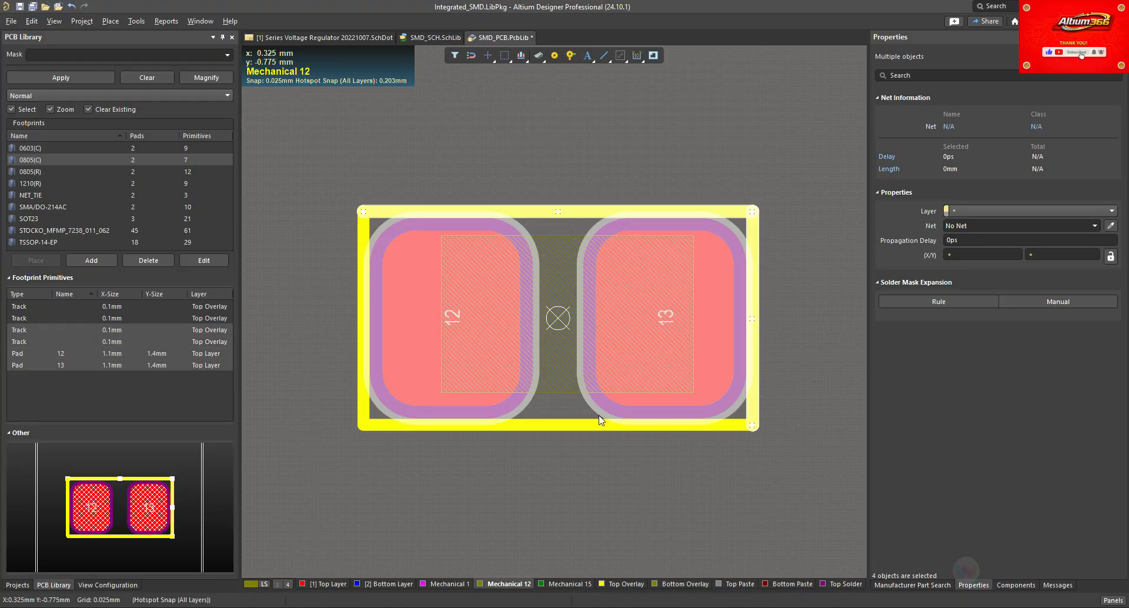
click(797, 347)
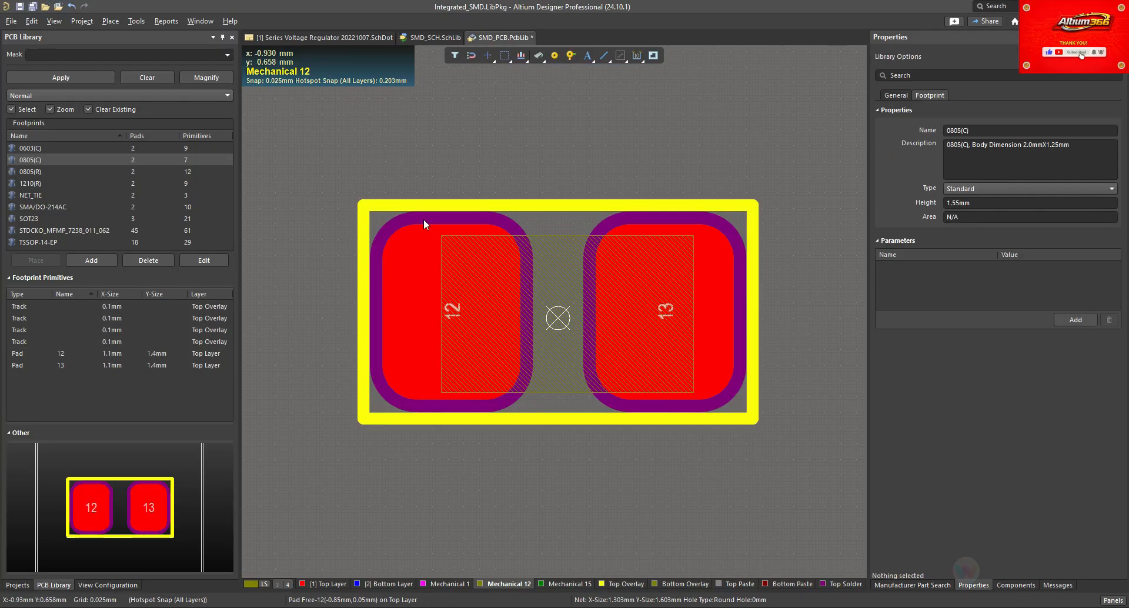
key(ctrl+z)
key(ctrl+z)
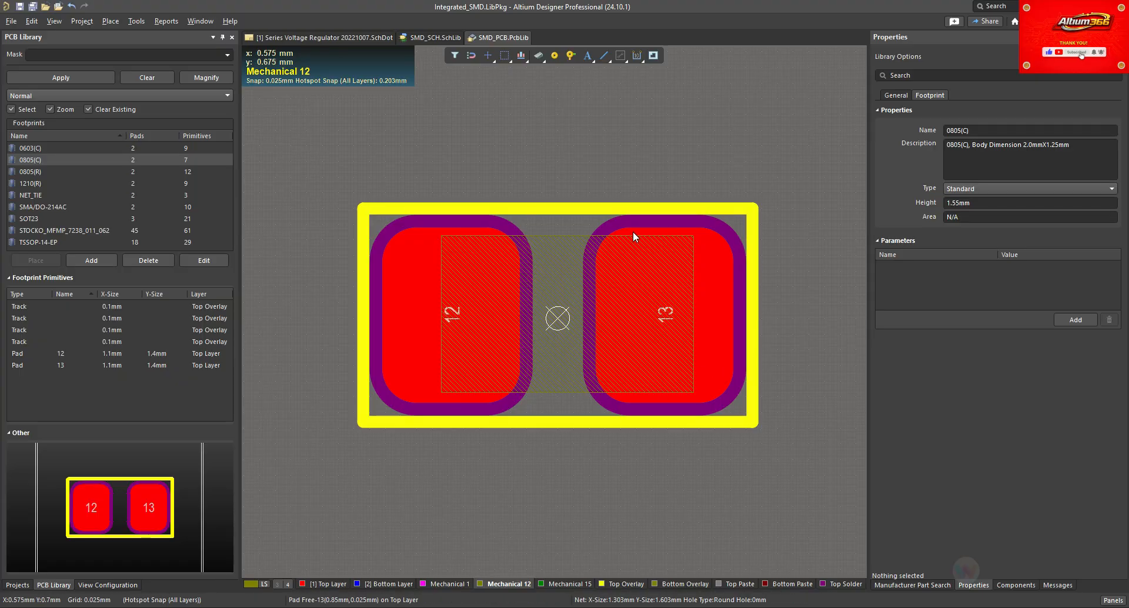
Step: Lock the location of the 0805(C) 3D body at X 0 mm, Y 0 mm
click(556, 264)
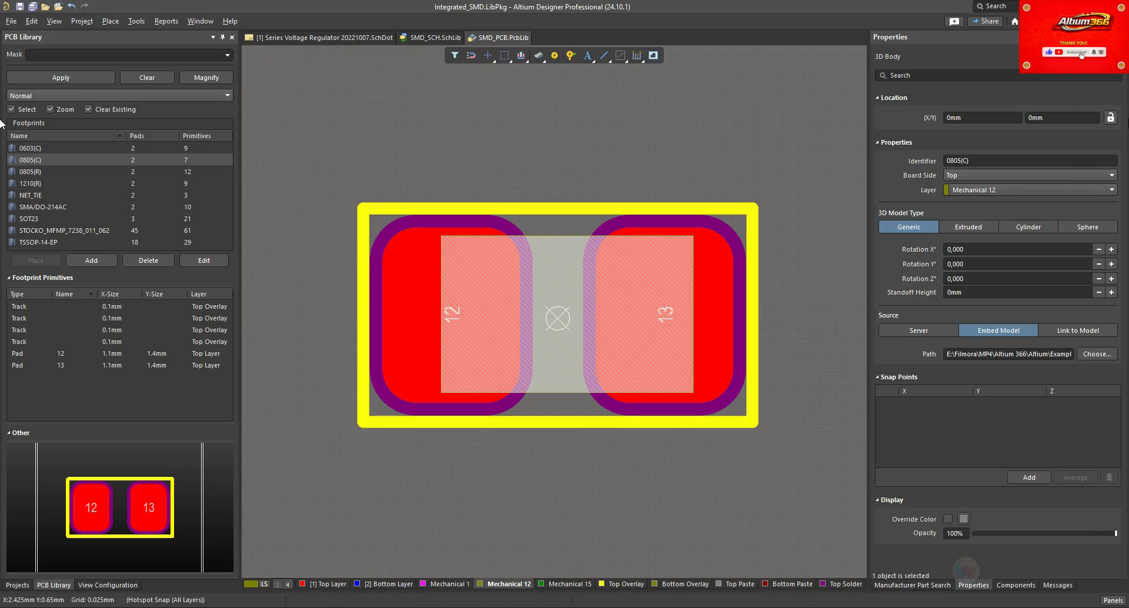
click(1111, 118)
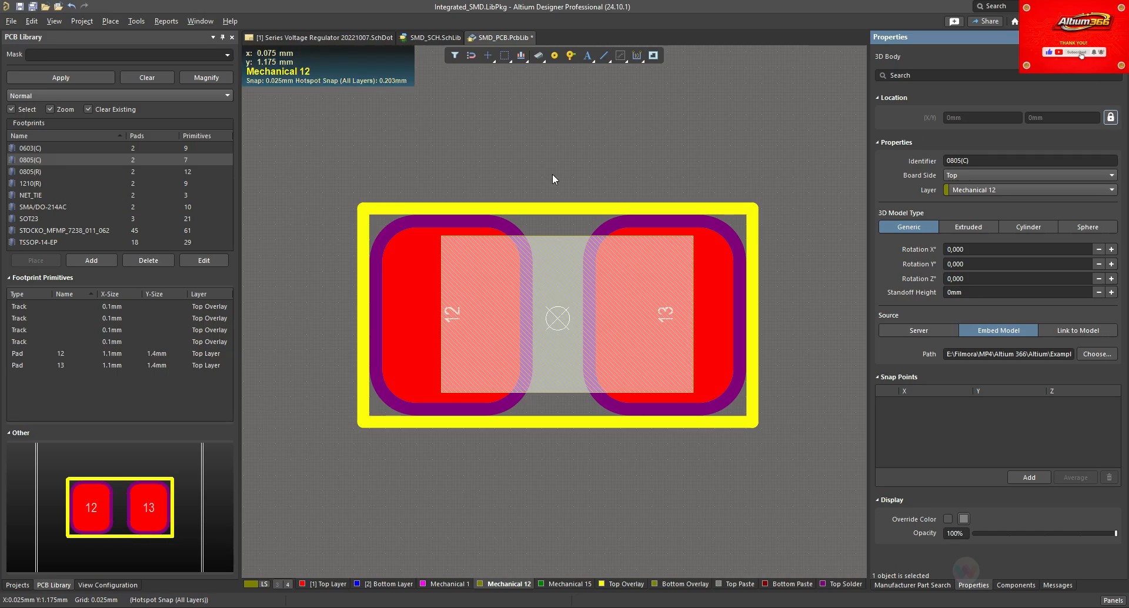
click(581, 250)
click(624, 330)
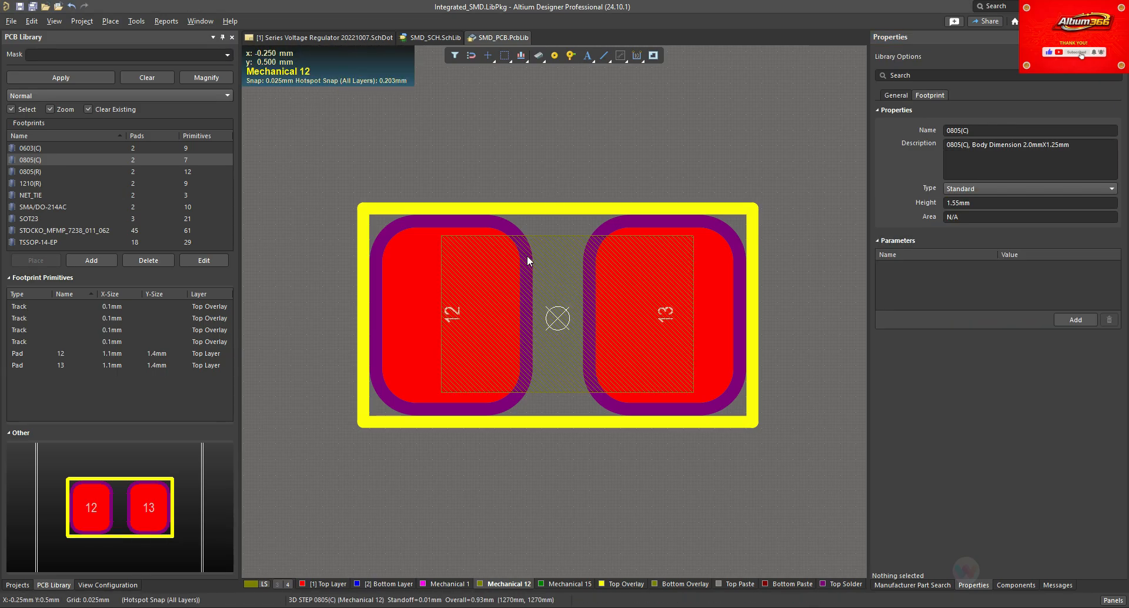
Step: Set the layer for new lines in the 0805(C) footprint to Mechanical 15
key(p)
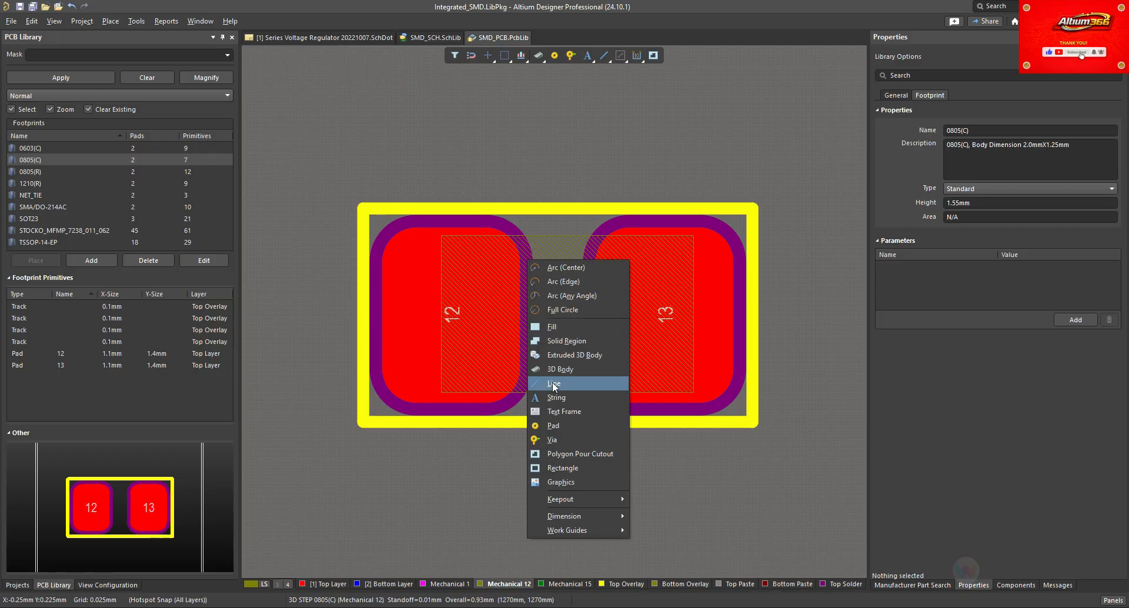
click(553, 383)
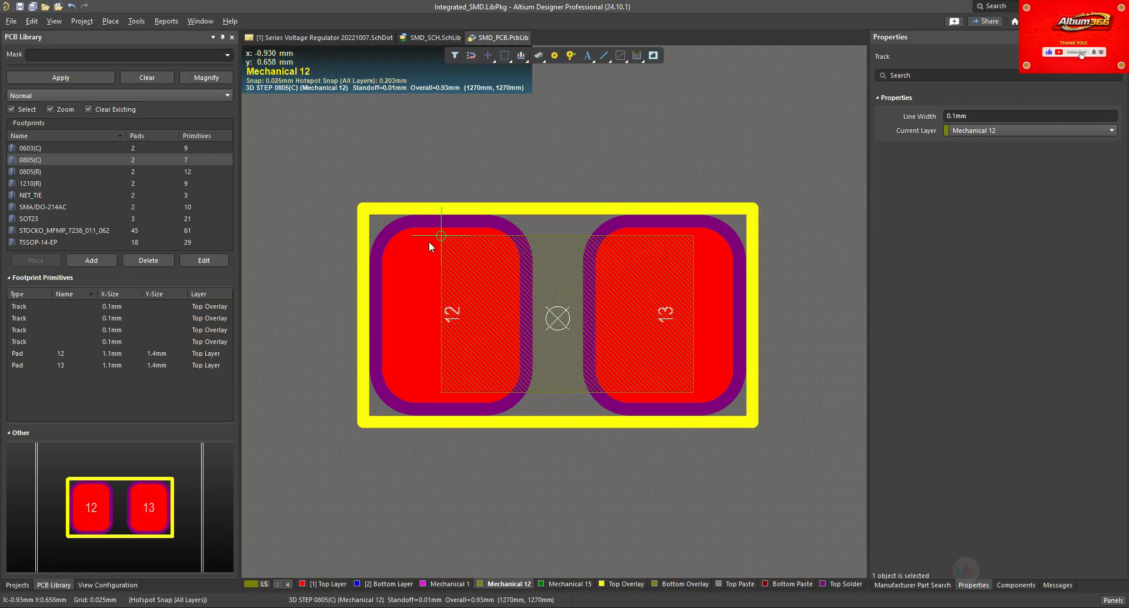
key(Tab)
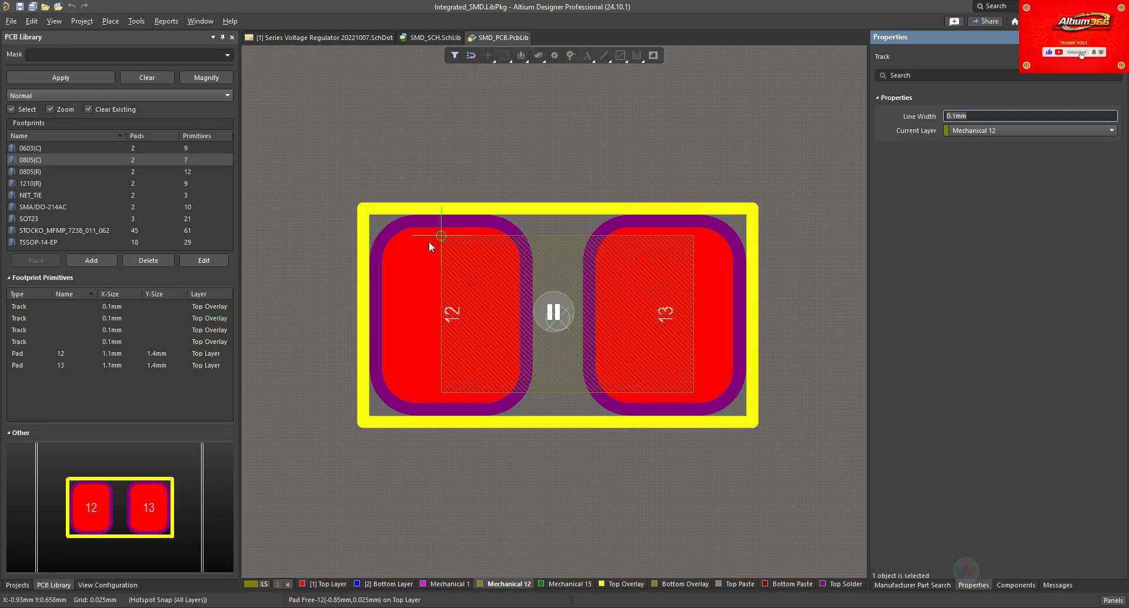
click(986, 132)
click(982, 152)
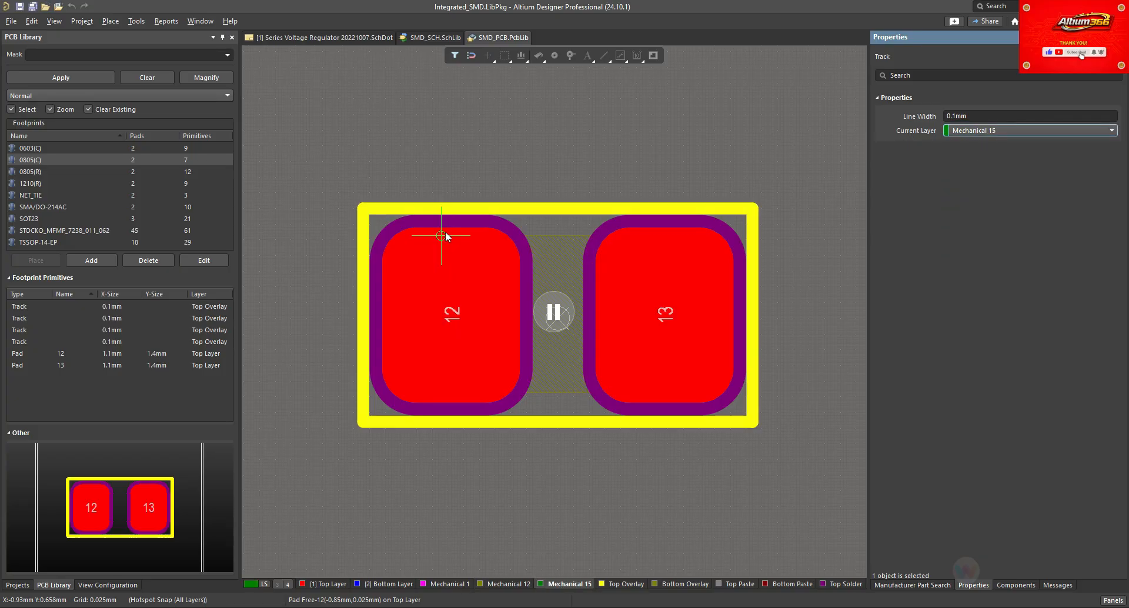
key(Escape)
click(566, 257)
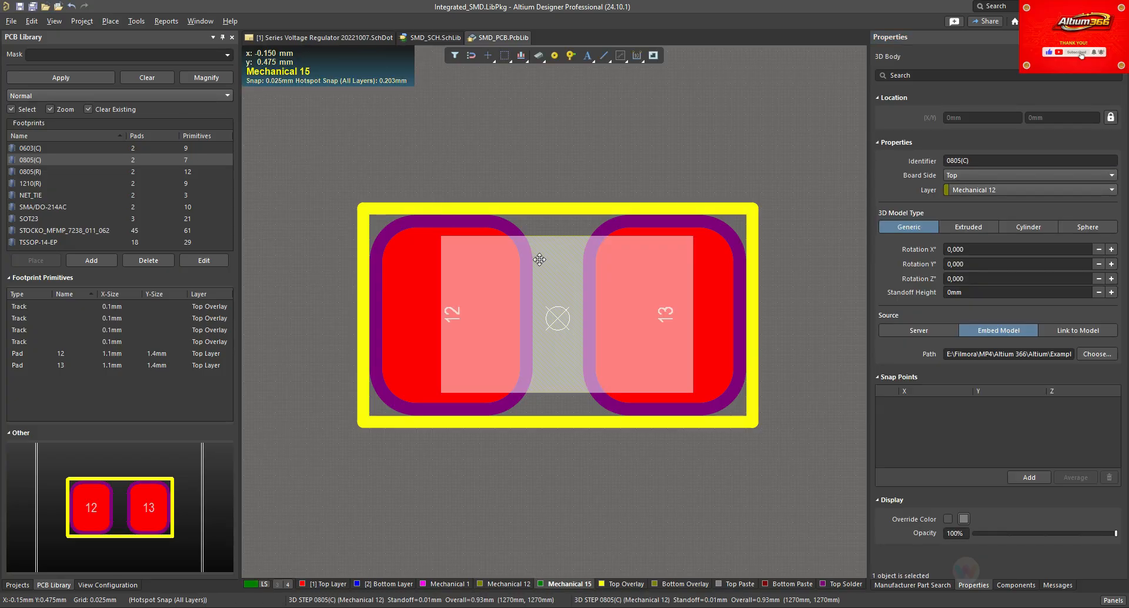
right_click(536, 262)
click(566, 398)
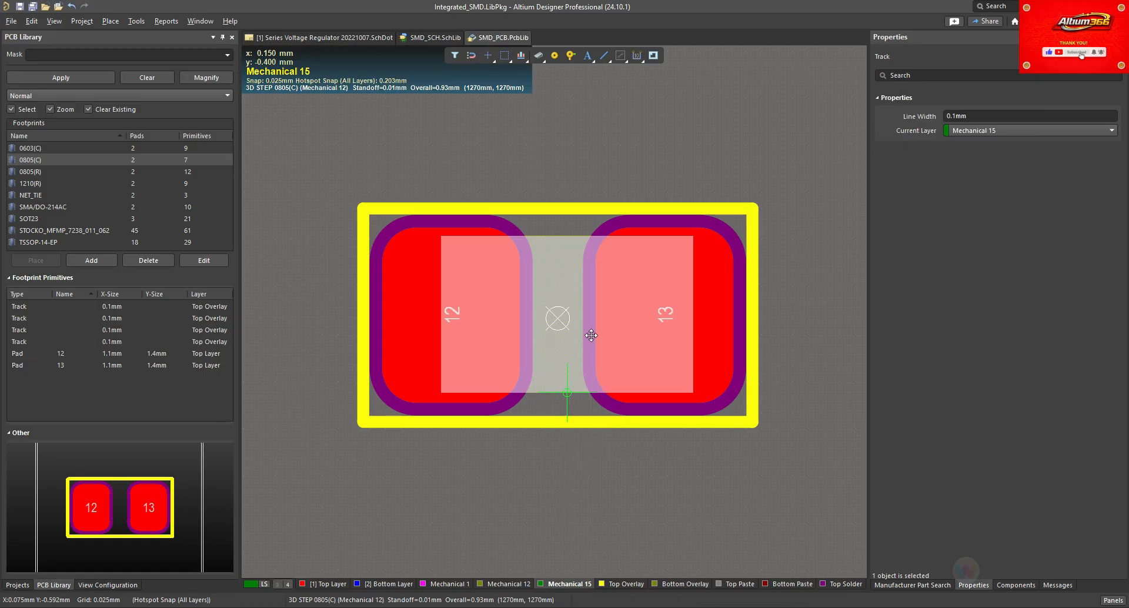
key(Escape)
mouse_move(349, 606)
click(349, 553)
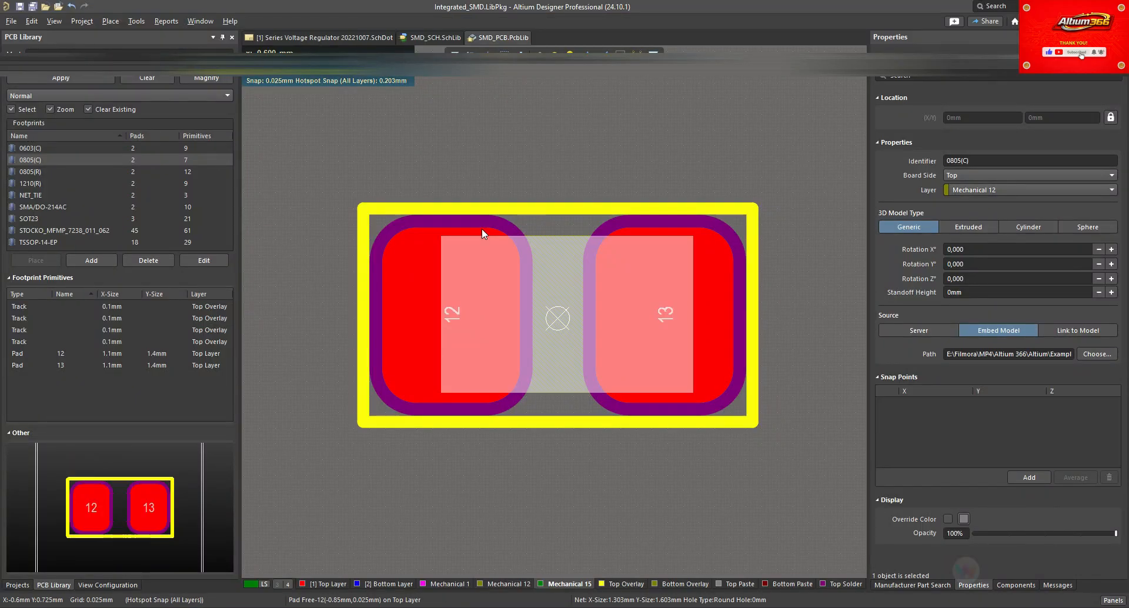
Step: Draw a horizontal Mechanical 15 line about 2 mm long just above the 3D body's upper edge
key(p)
key(l)
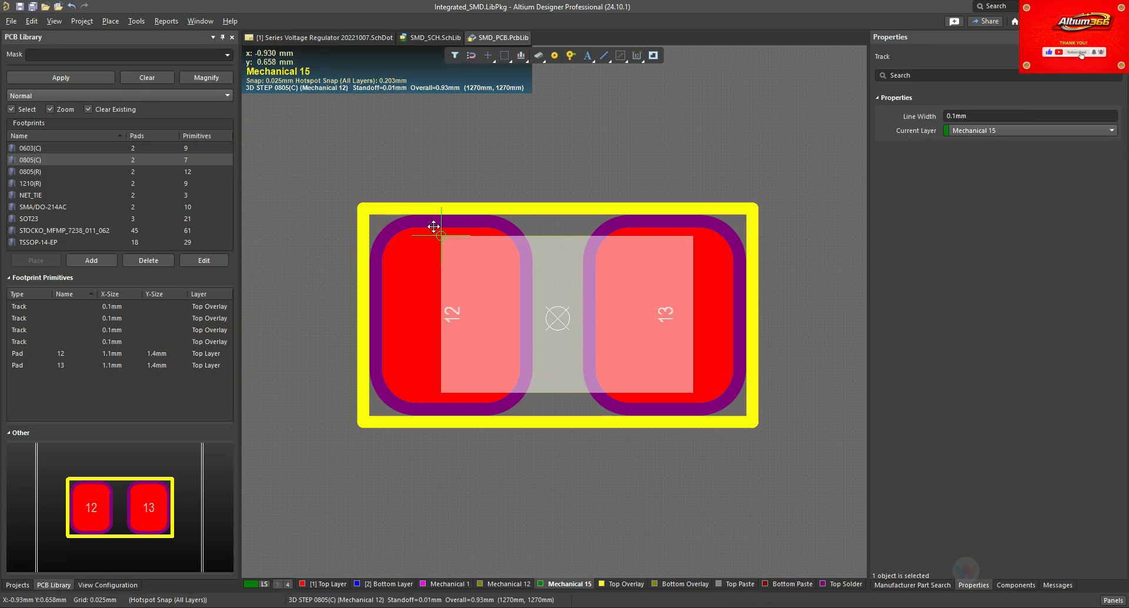
click(437, 223)
click(693, 224)
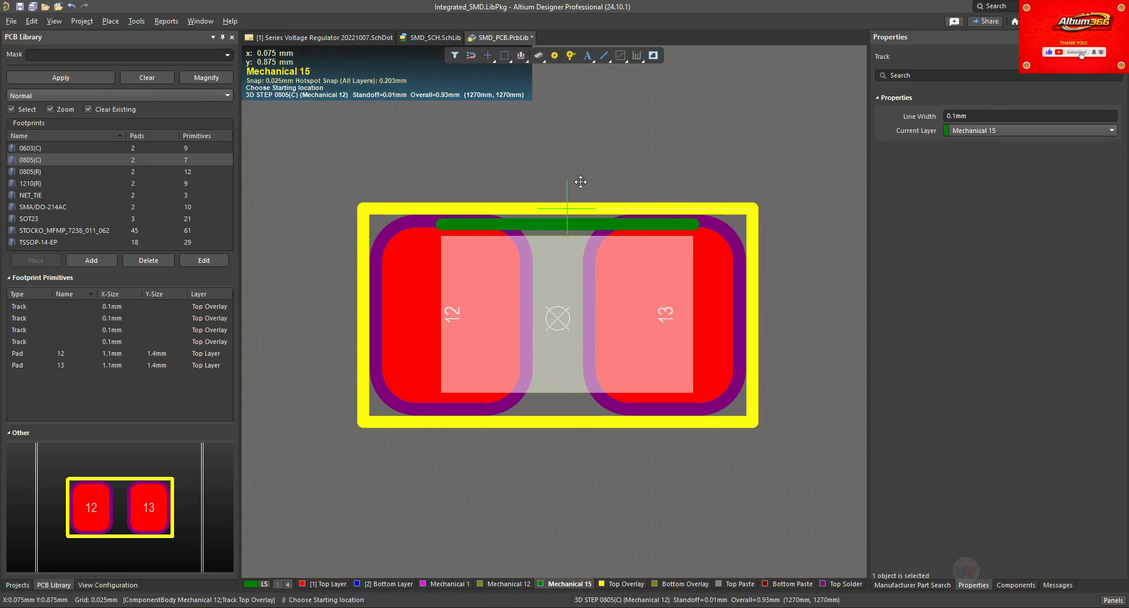
key(Escape)
key(Escape)
Step: Set the Mechanical 15 line's length to 2.2 mm and move its start point to X -1.1 mm, Y 0.775 mm
click(565, 223)
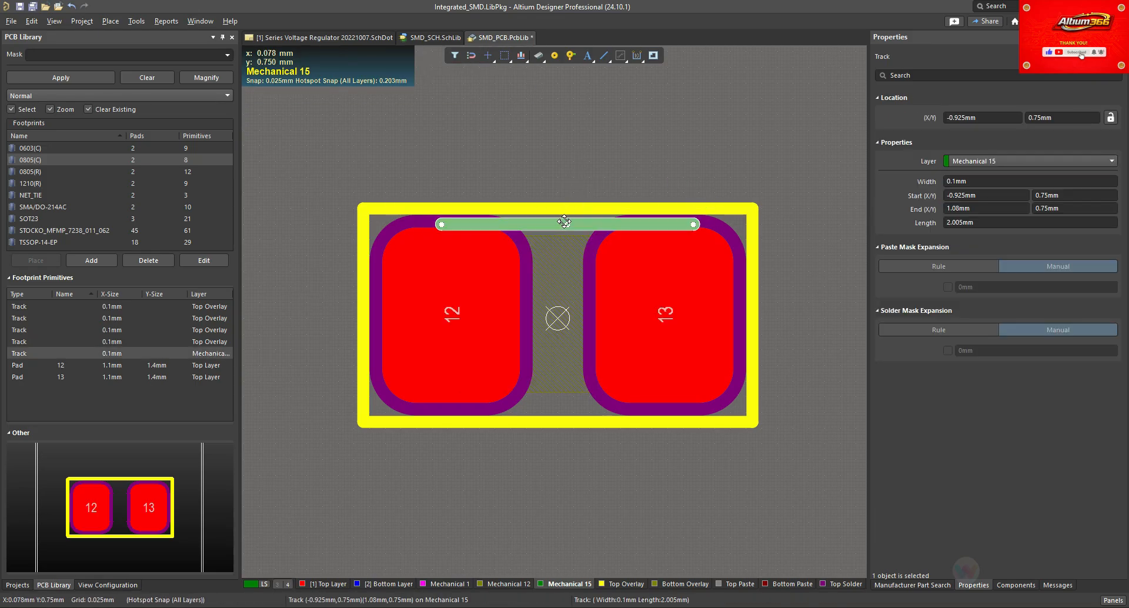
click(964, 226)
key(Delete)
key(BackSpace)
key(BackSpace)
key(BackSpace)
text(.2)
key(Return)
drag(602, 222, 420, 221)
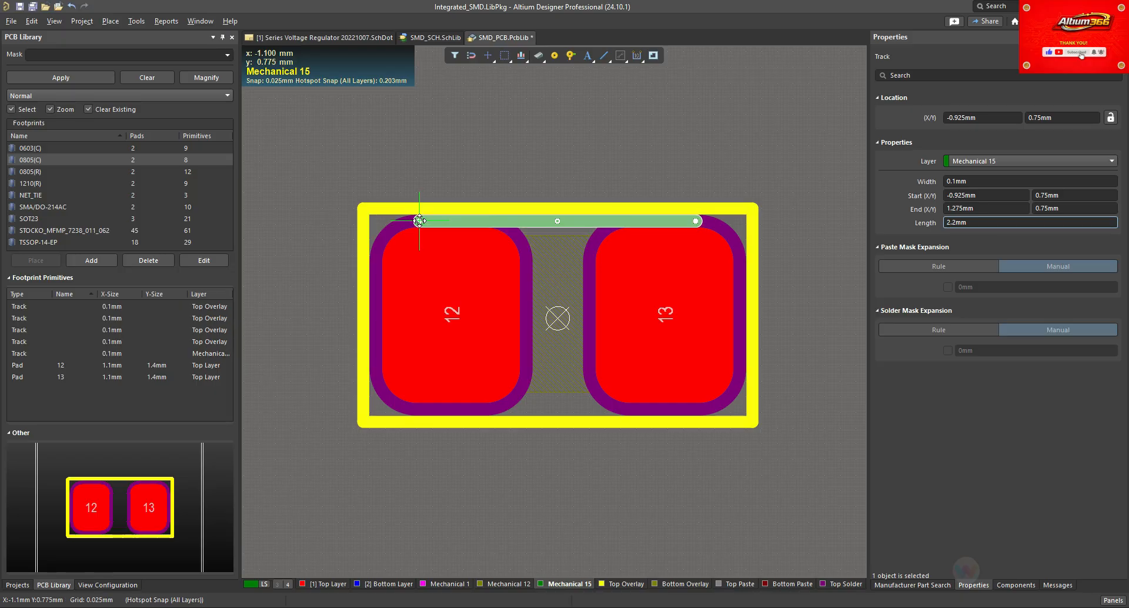
drag(419, 221, 419, 221)
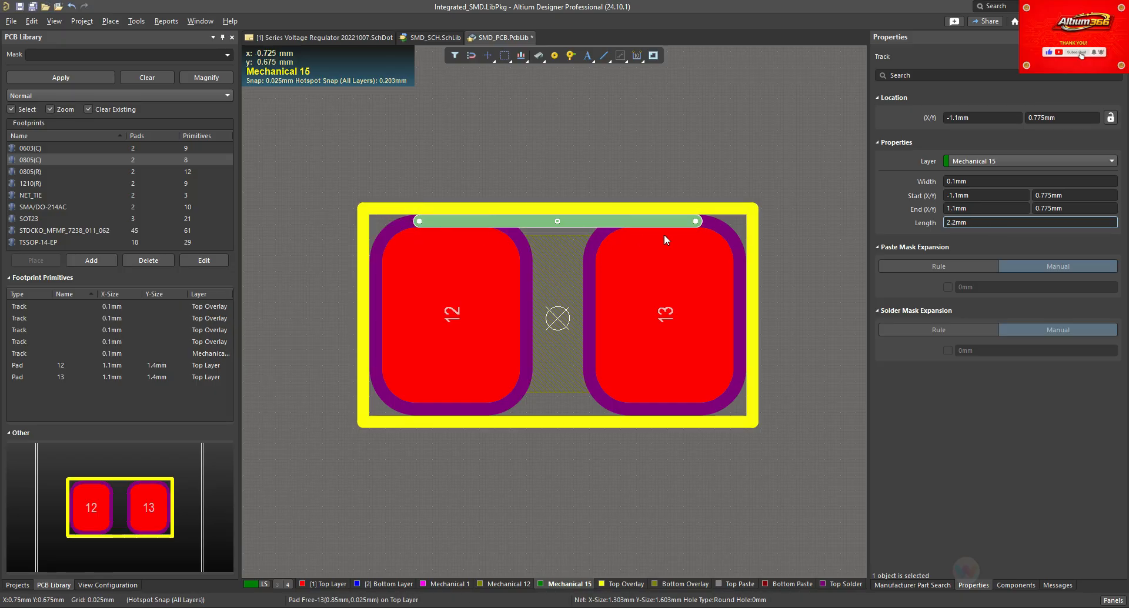
Step: Copy the Mechanical 15 line and place the copy below the 3D body, starting at X -1.1 mm, Y -0.725 mm
key(ctrl+c)
click(584, 373)
key(ctrl+v)
scroll(576, 435, down, 3)
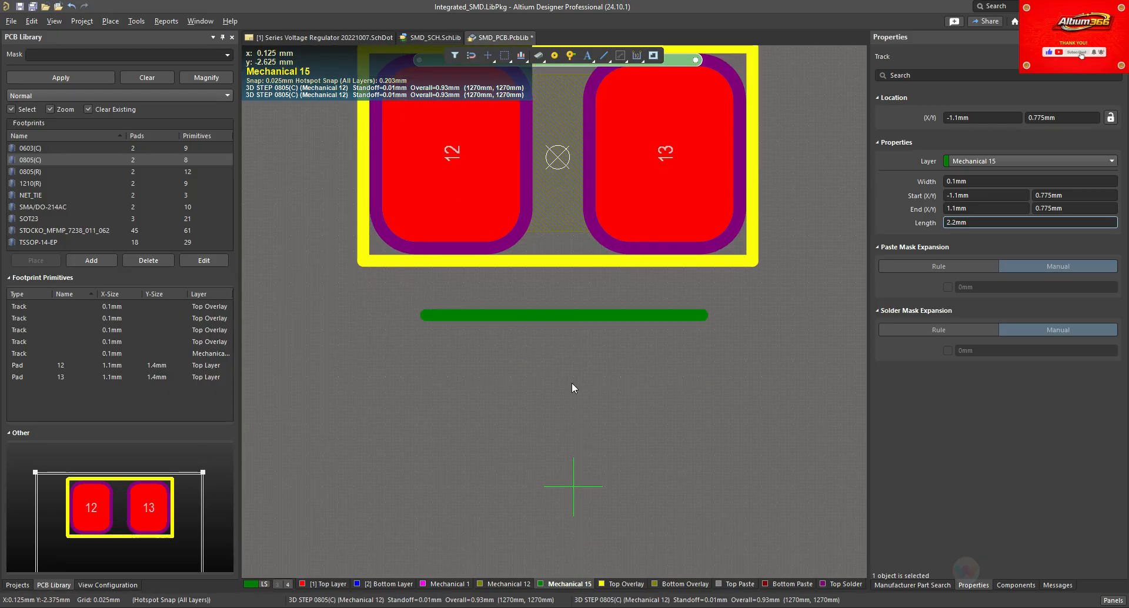
scroll(560, 419, up, 1)
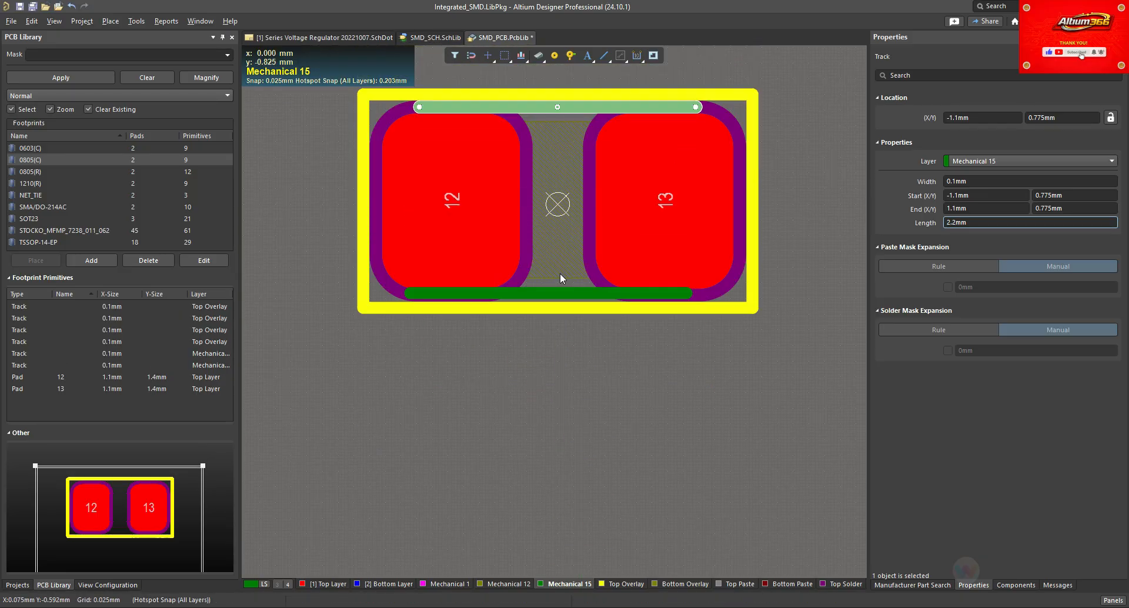
click(575, 293)
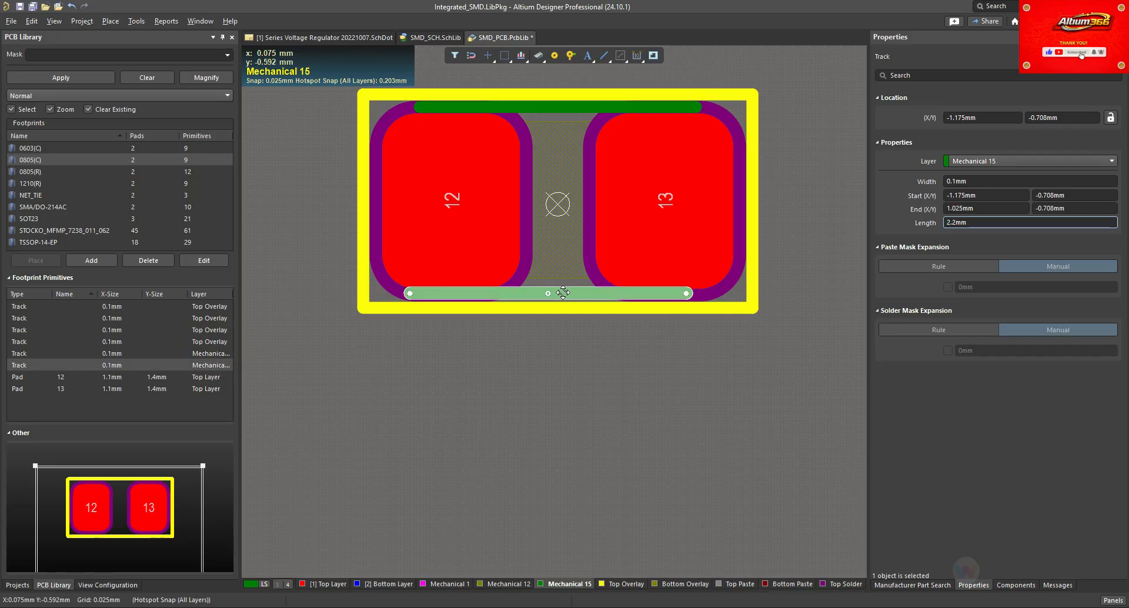
drag(688, 293, 693, 294)
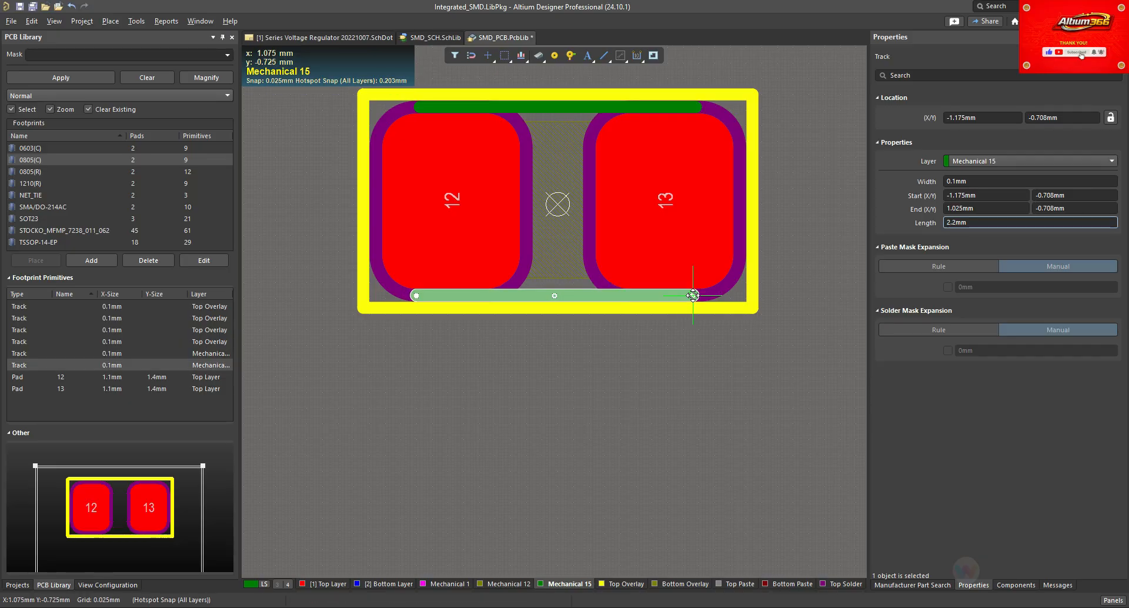
drag(693, 296, 696, 296)
Step: Check the positions of both Mechanical 15 lines and save the library
click(650, 336)
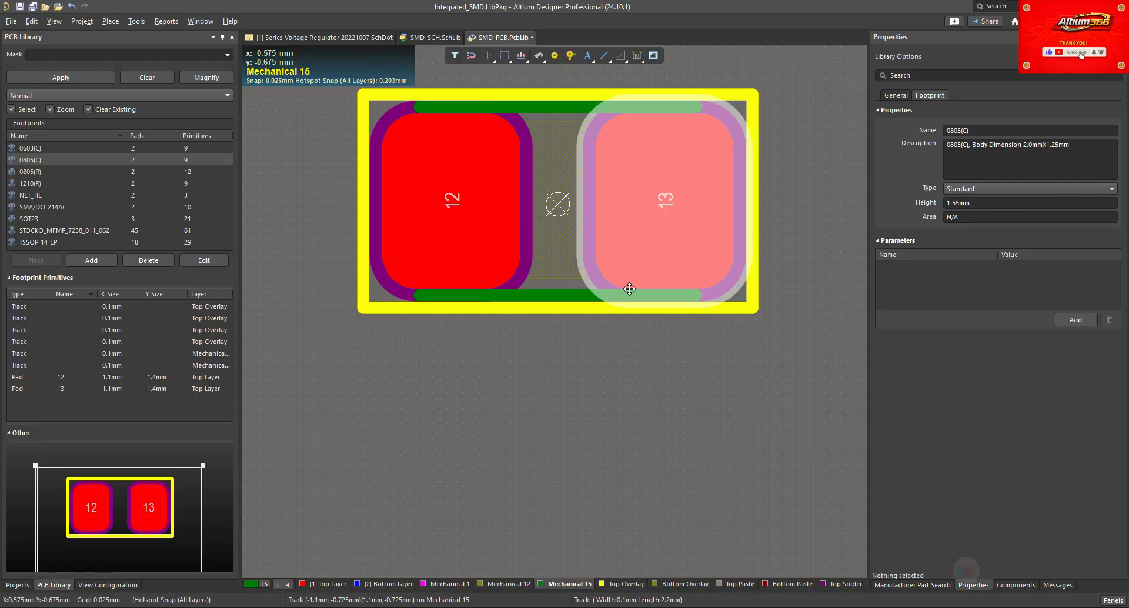
click(629, 290)
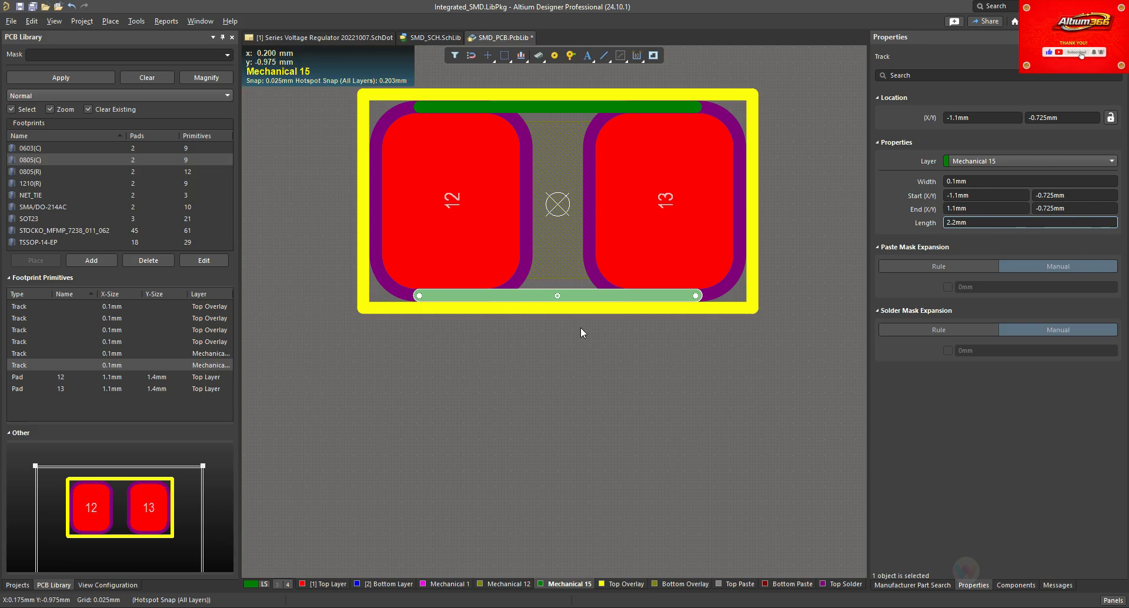
click(588, 107)
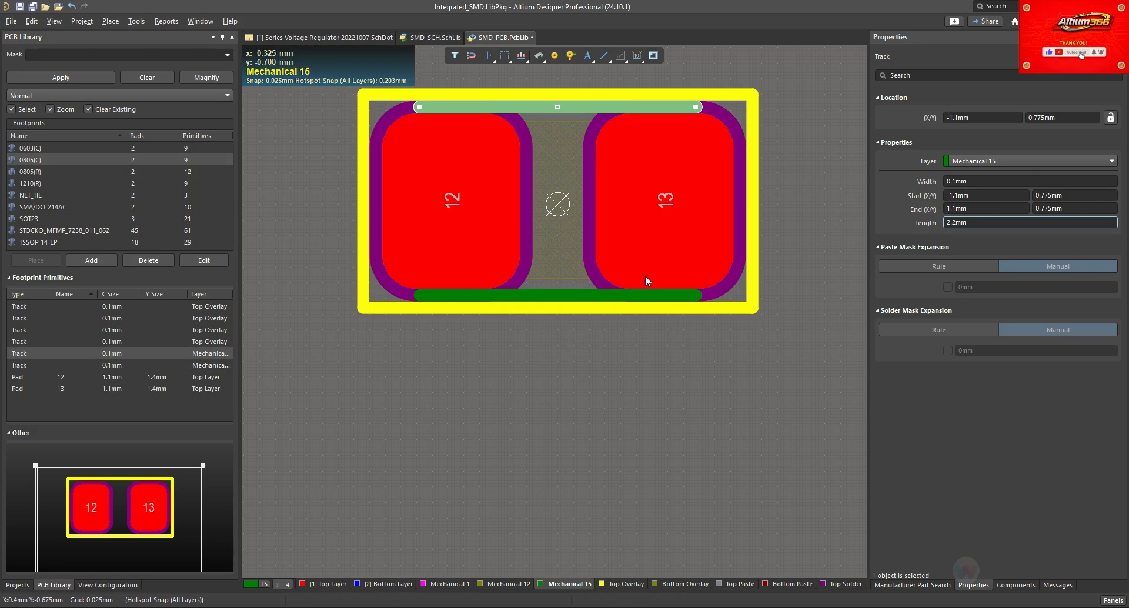
click(544, 330)
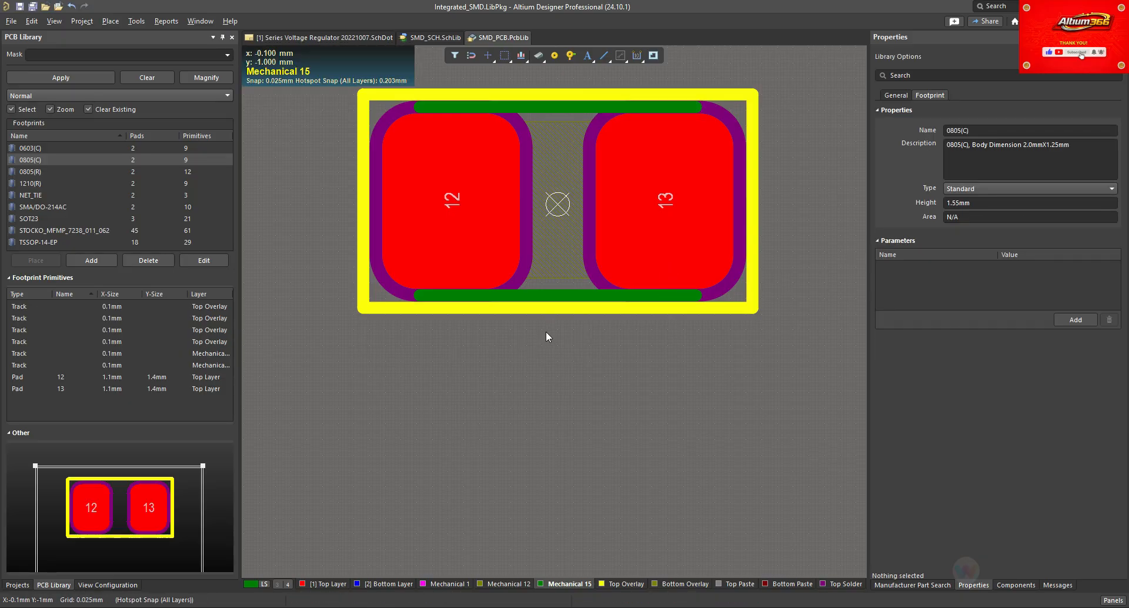
Step: Inspect in 3D how the capacitor body sits on the pads, and return to the 2D layout
key(3)
key(ctrl+Page_Down)
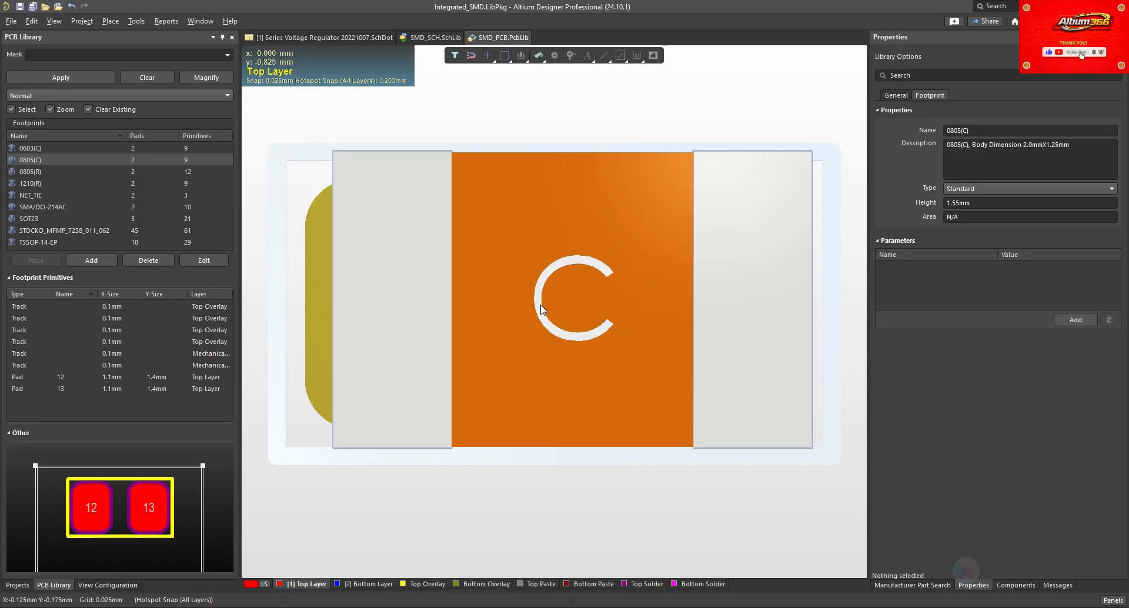
ctrl+scroll(541, 310, up, 2)
ctrl+scroll(538, 313, down, 2)
shift+right_drag(571, 381, 676, 530)
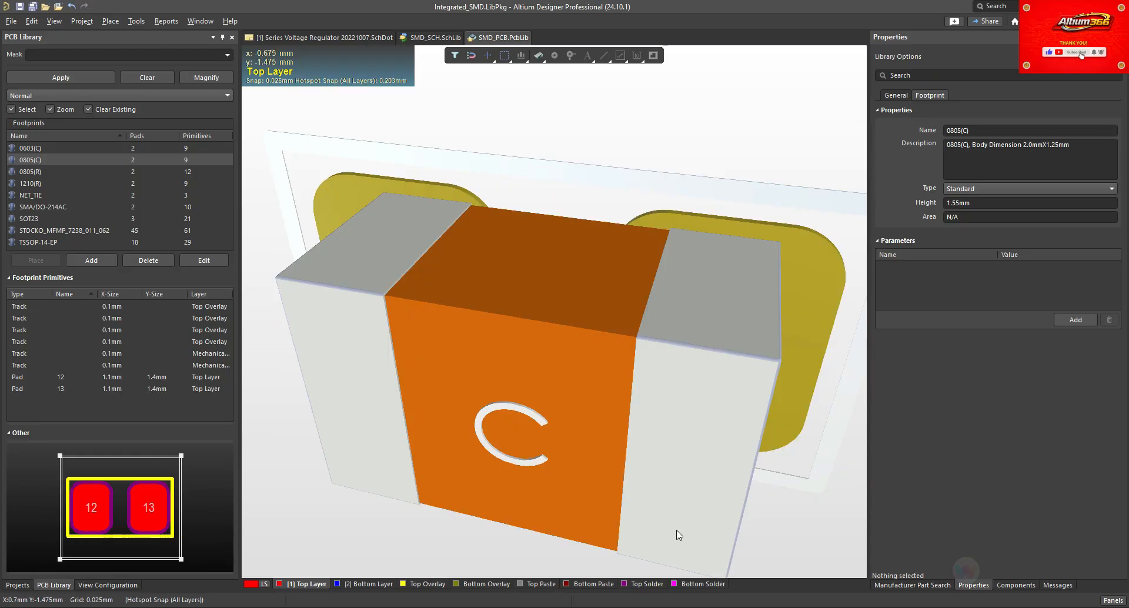
right_click(643, 283)
click(546, 305)
key(0)
ctrl+scroll(525, 324, up, 1)
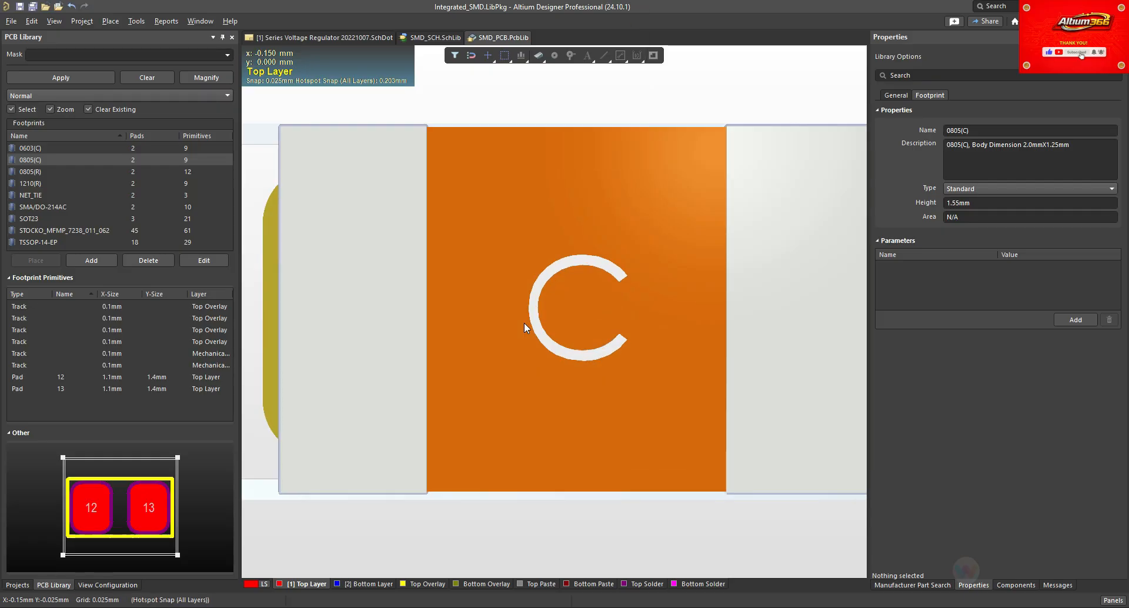
key(2)
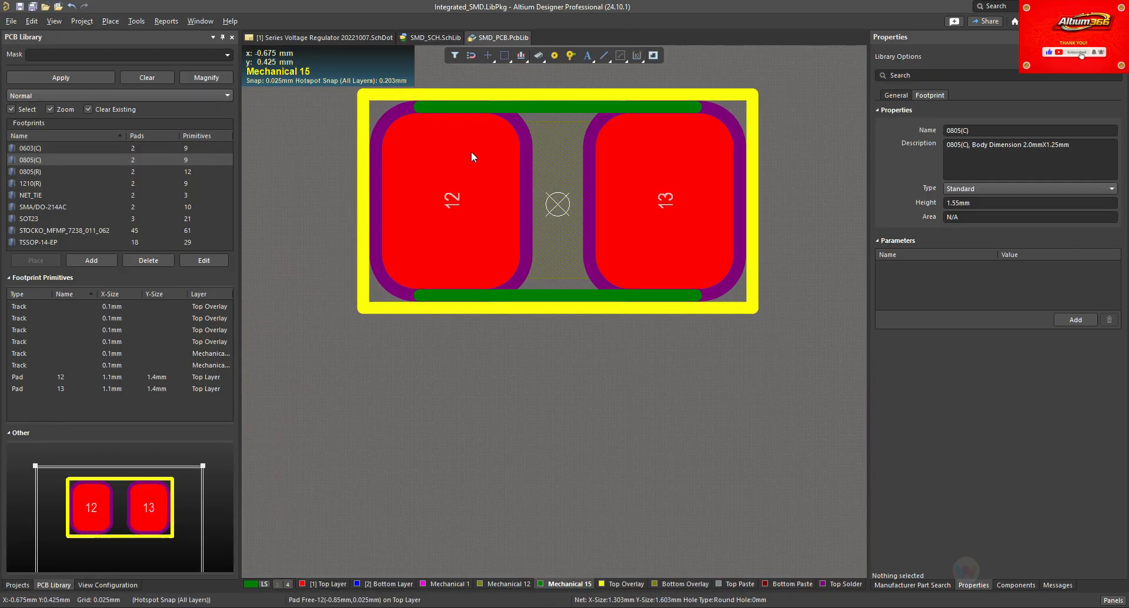
click(470, 151)
scroll(389, 152, up, 1)
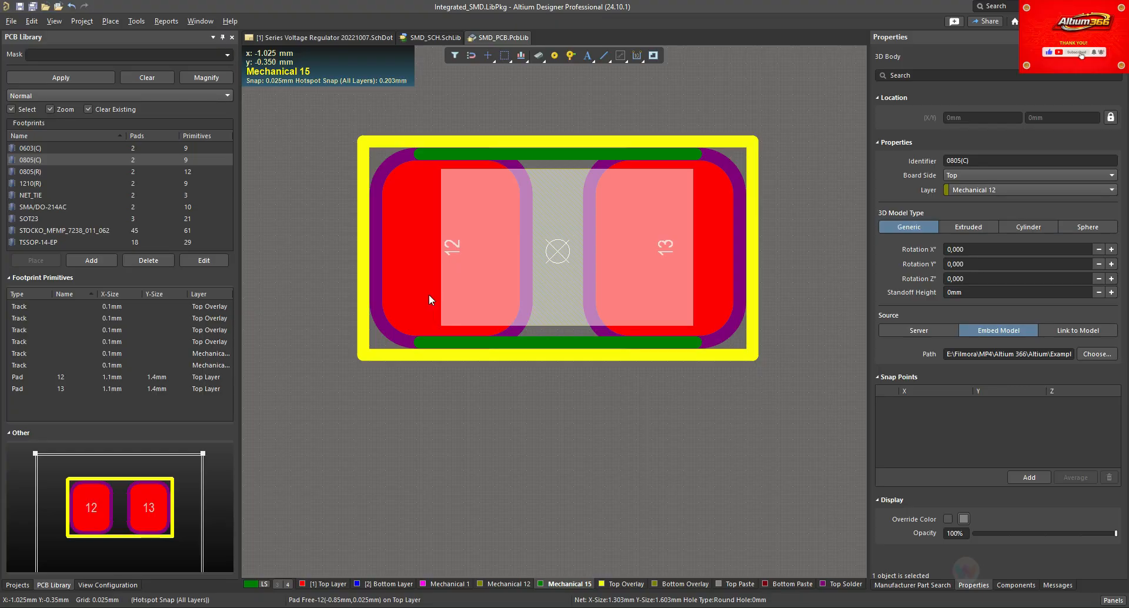
key(ctrl+m)
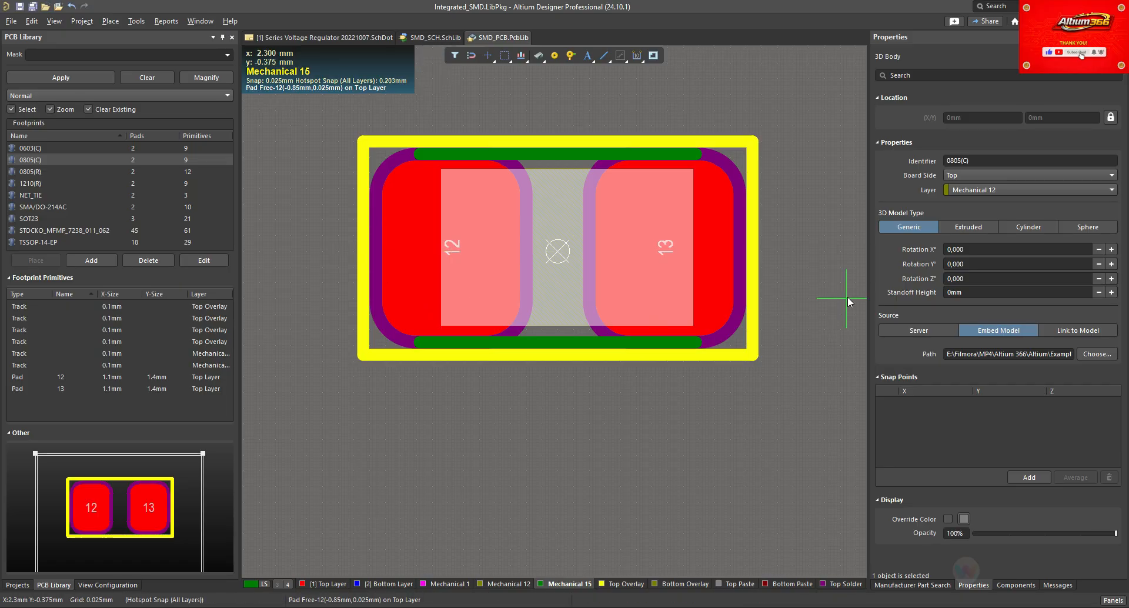
key(v)
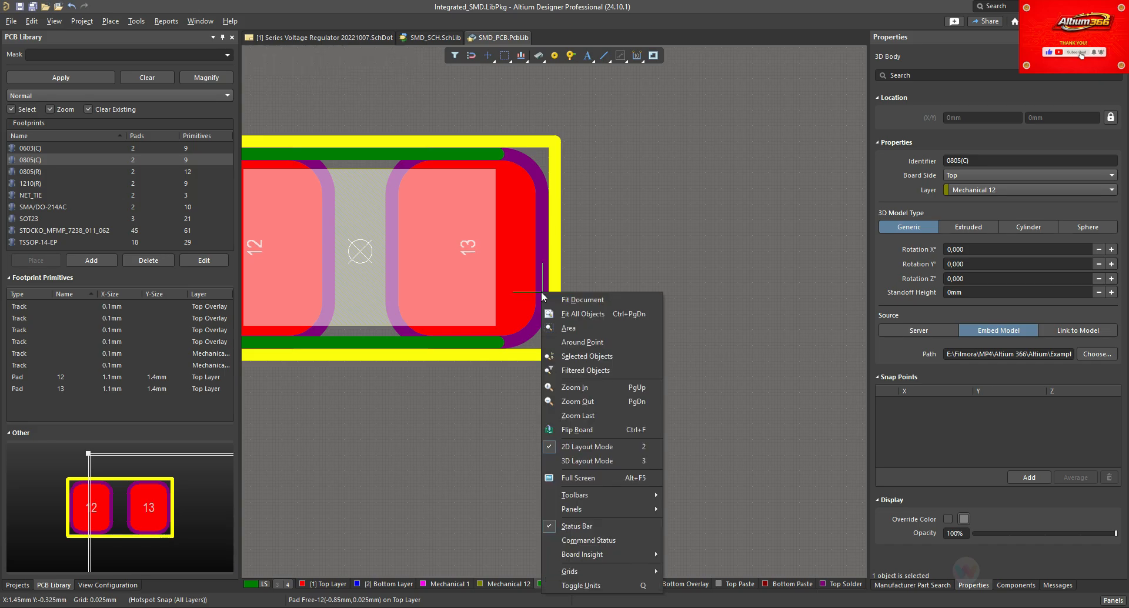
key(f)
key(Escape)
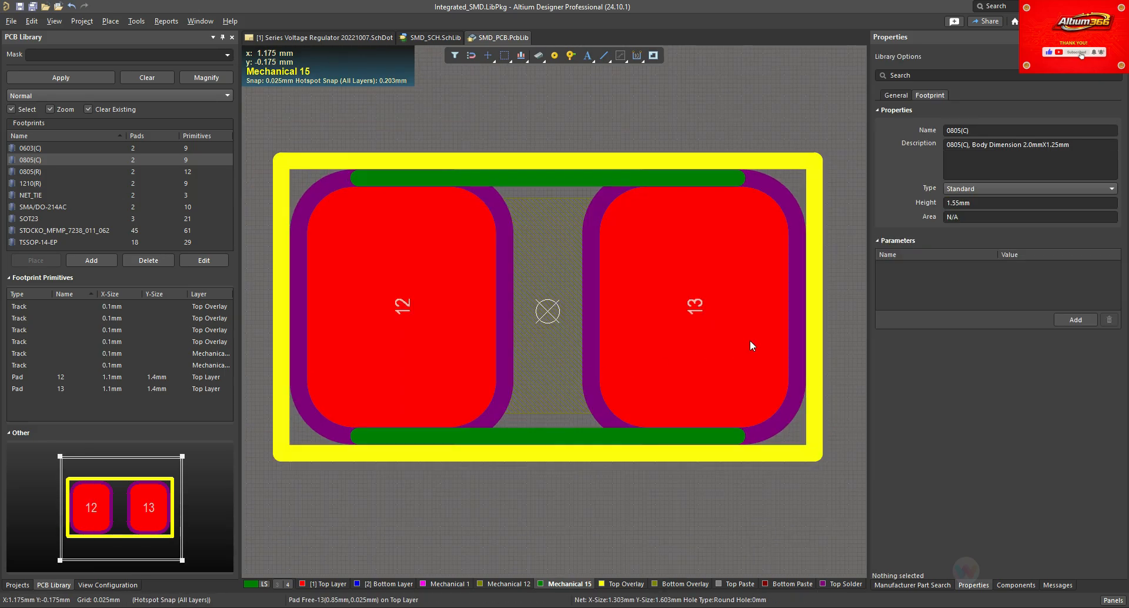
Step: Enable object snapping for pad vertices, pad edges and footprint origins
click(896, 95)
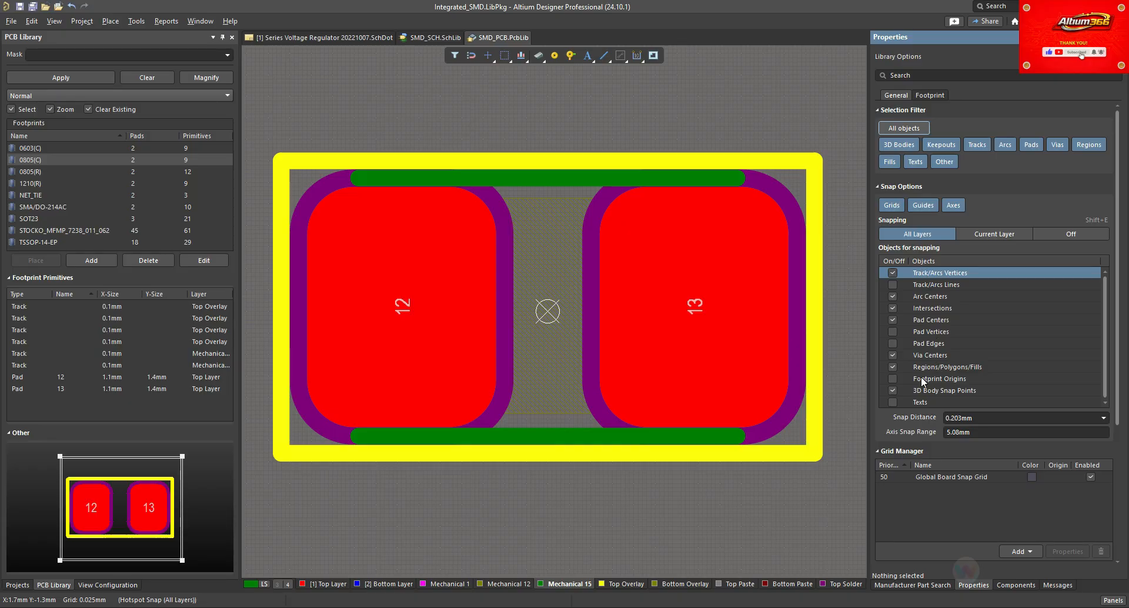
click(893, 333)
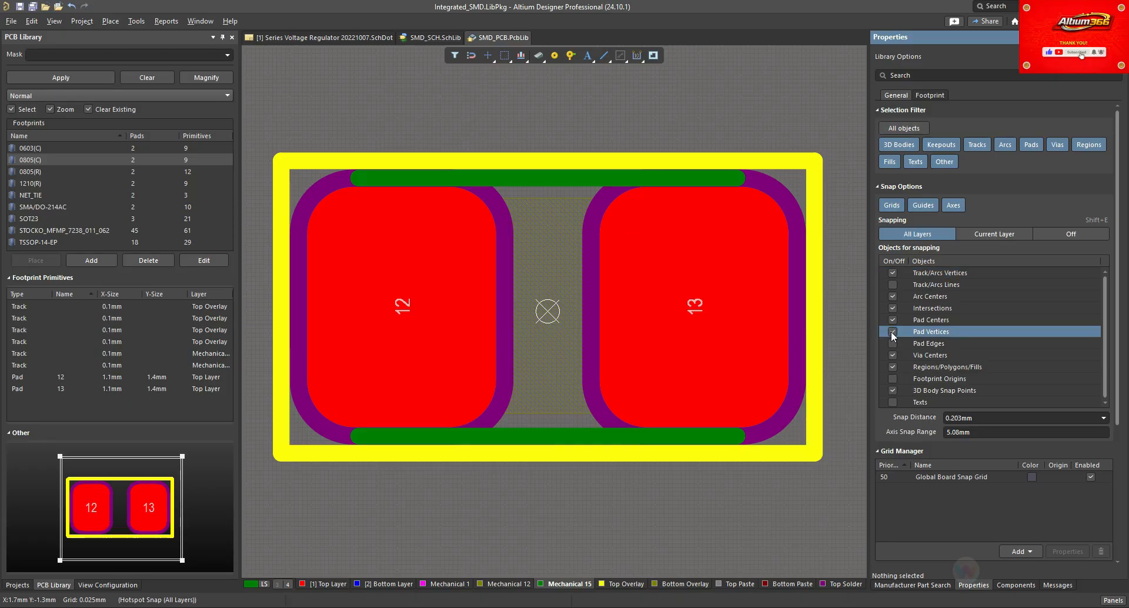
click(892, 343)
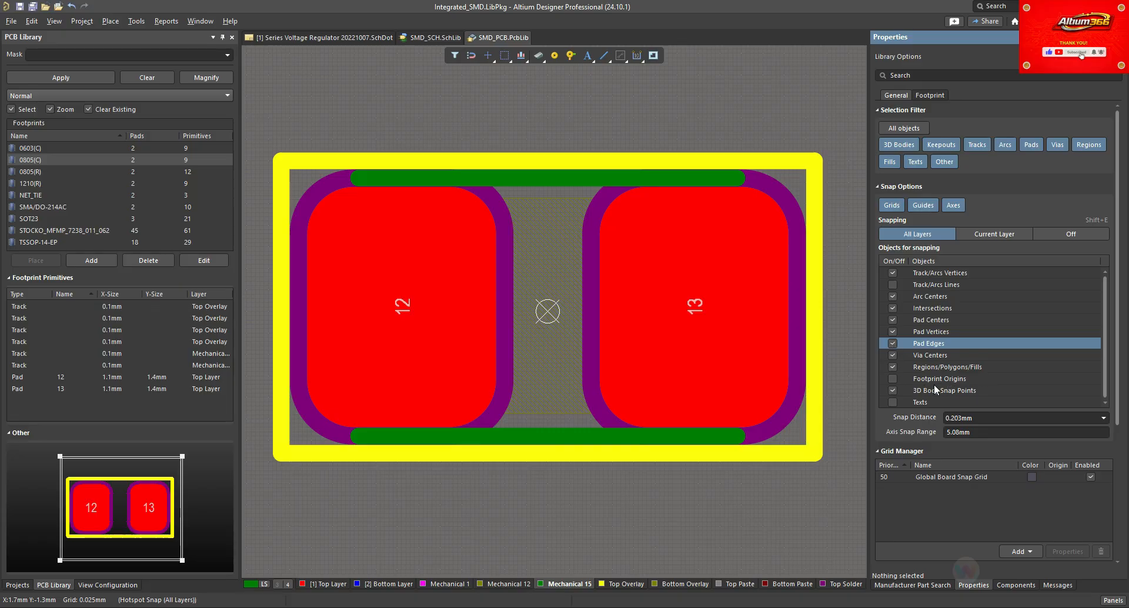
click(893, 378)
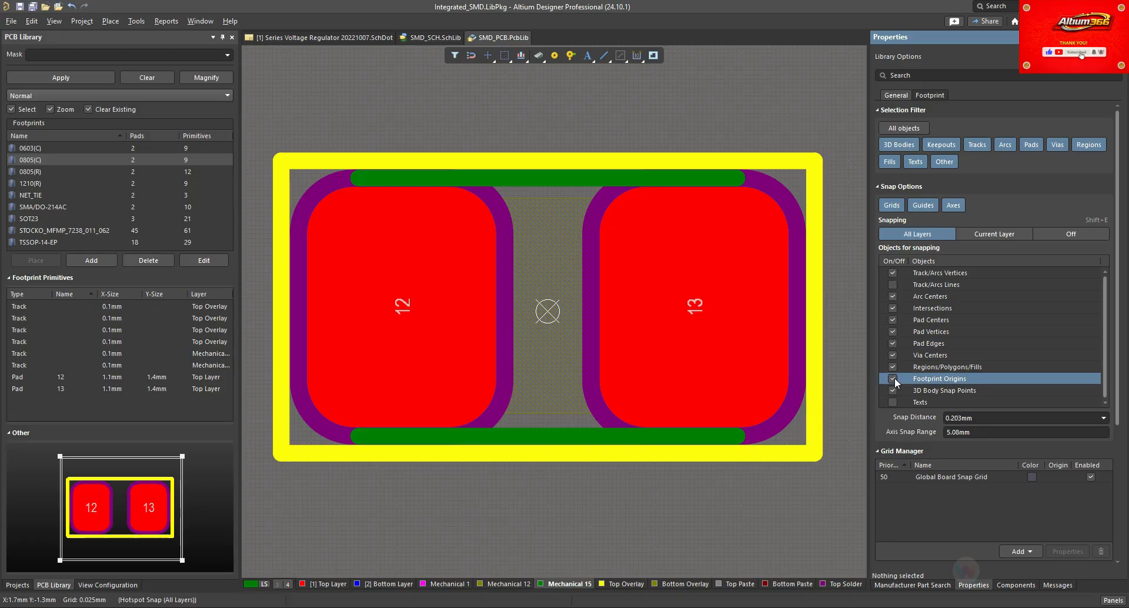
click(569, 488)
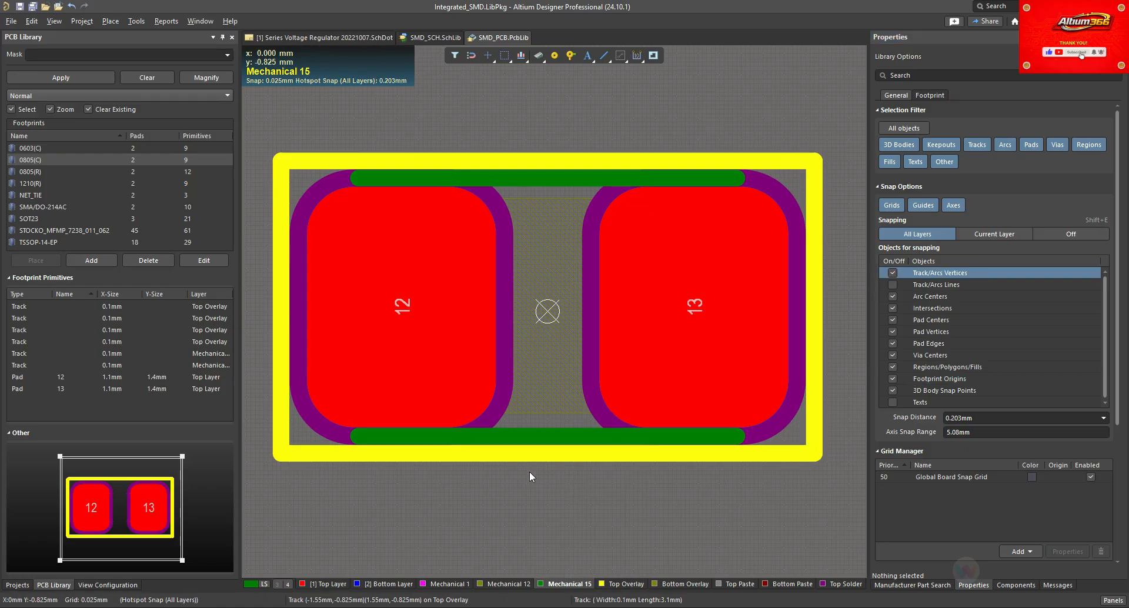
Step: Move the 0805(C) 3D body to X -0.075 mm, Y 0 mm, centring it horizontally between the two pads
key(ctrl+m)
right_click(325, 341)
click(539, 349)
ctrl+scroll(533, 347, down, 1)
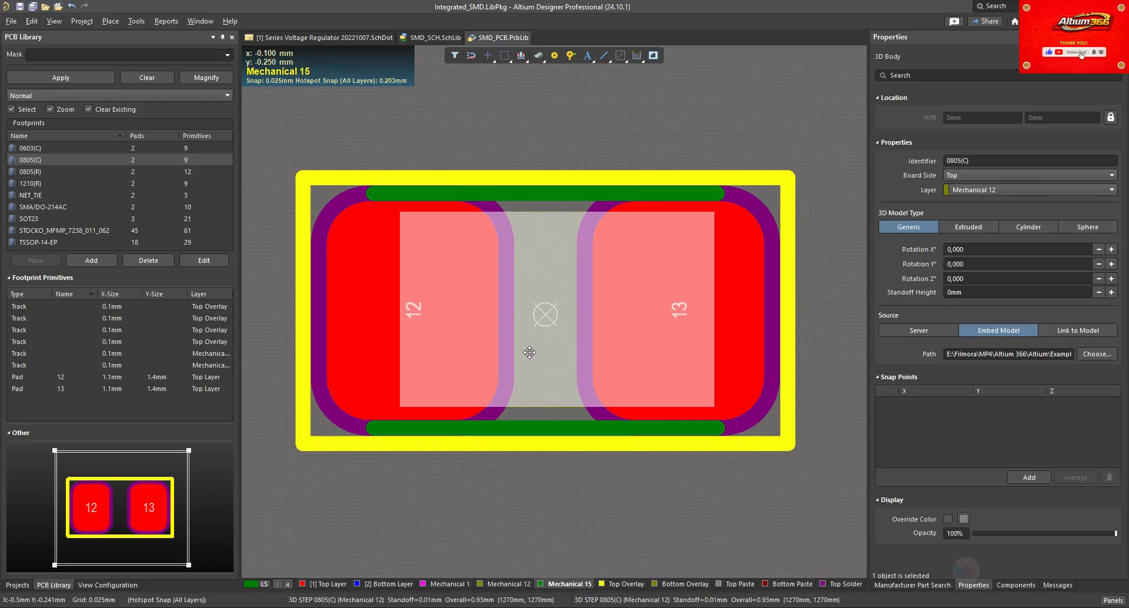
key(m)
key(s)
click(545, 315)
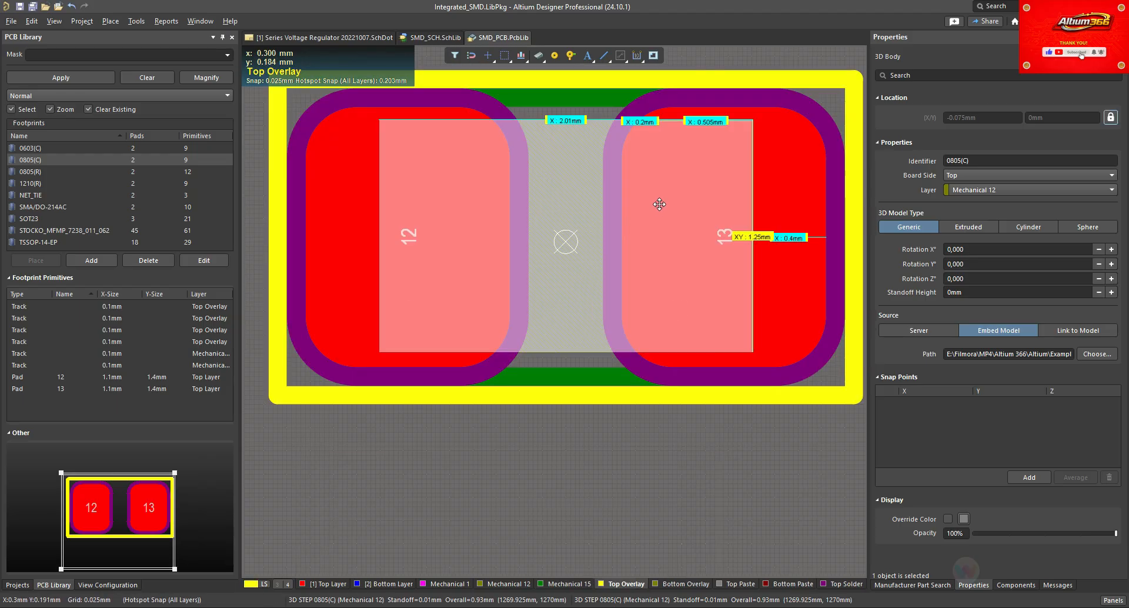
Step: Inspect in 3D how the repositioned 0805(C) capacitor body sits on its pads from several angles, and return to the 2D layout
scroll(659, 207, up, 1)
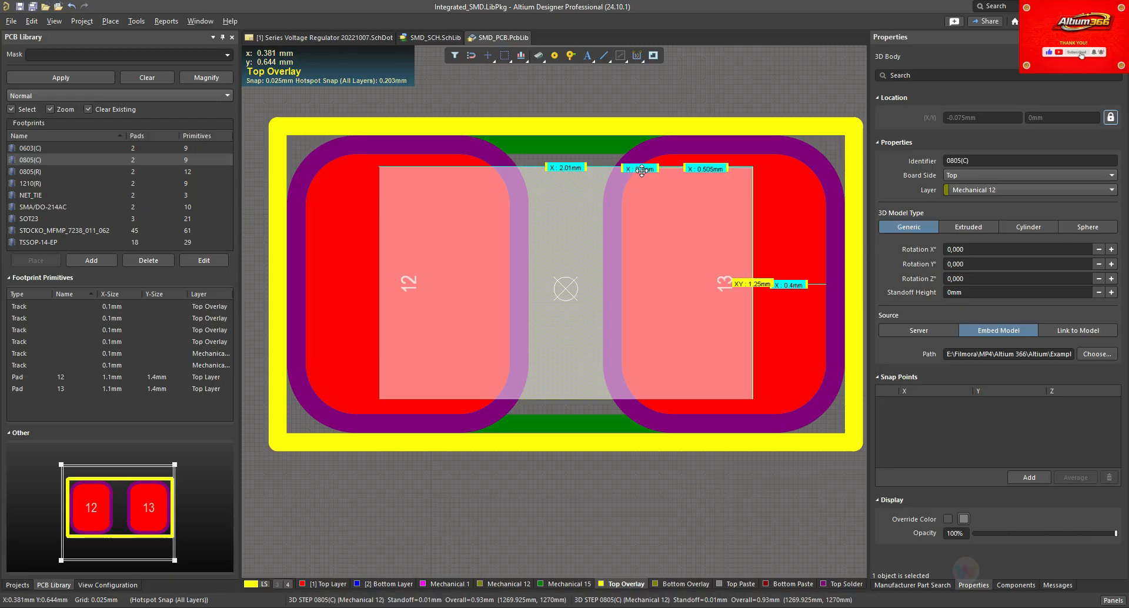
key(3)
ctrl+scroll(647, 189, down, 2)
right_drag(661, 191, 632, 411)
ctrl+scroll(627, 290, up, 3)
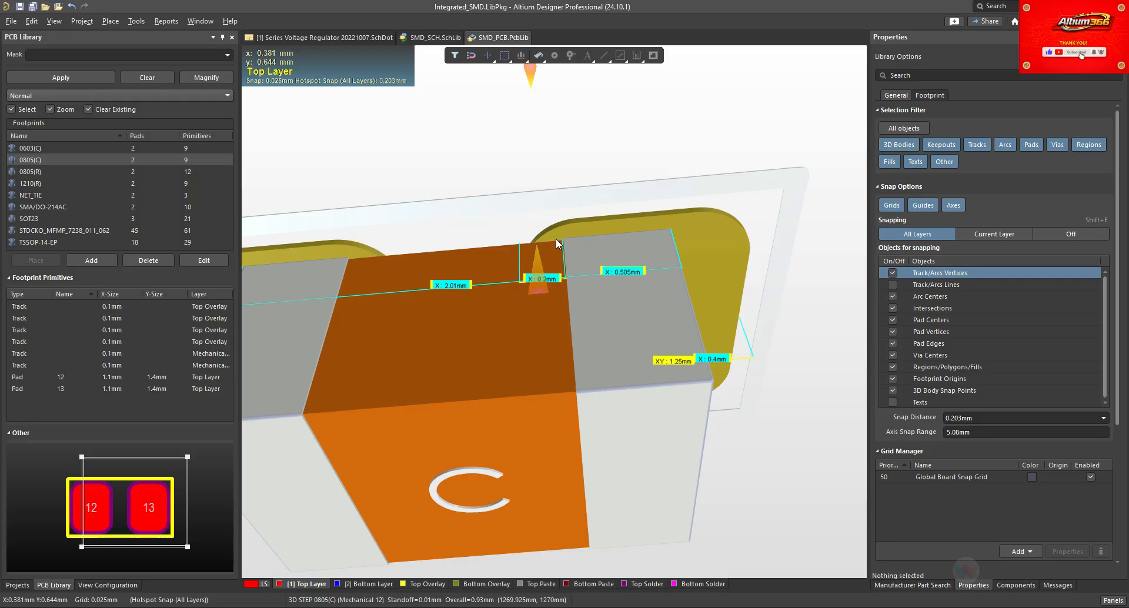
ctrl+scroll(560, 242, down, 2)
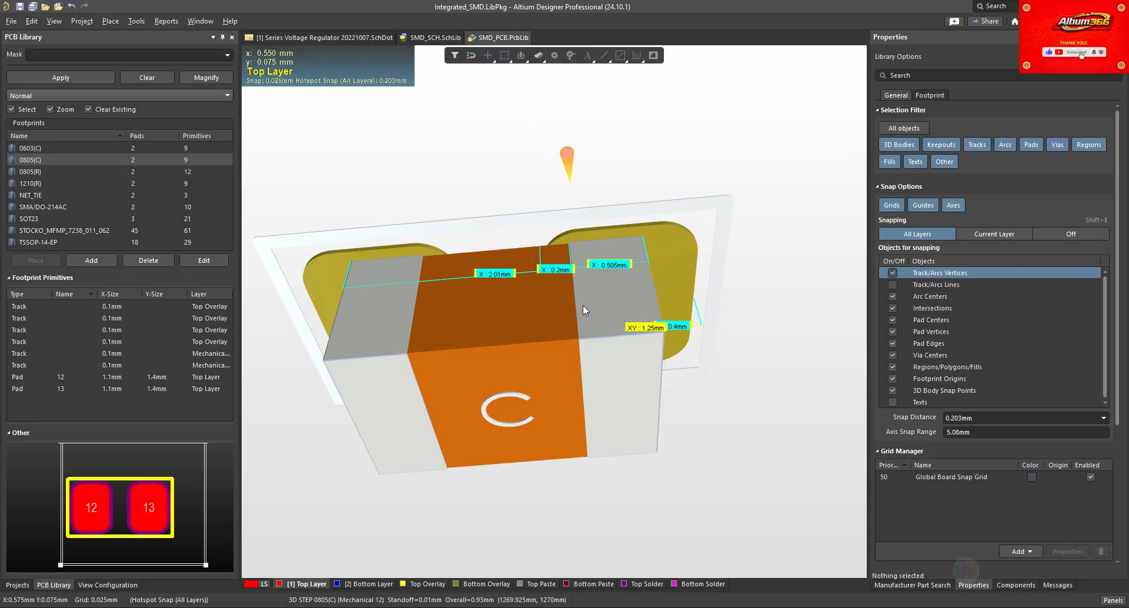
key(0)
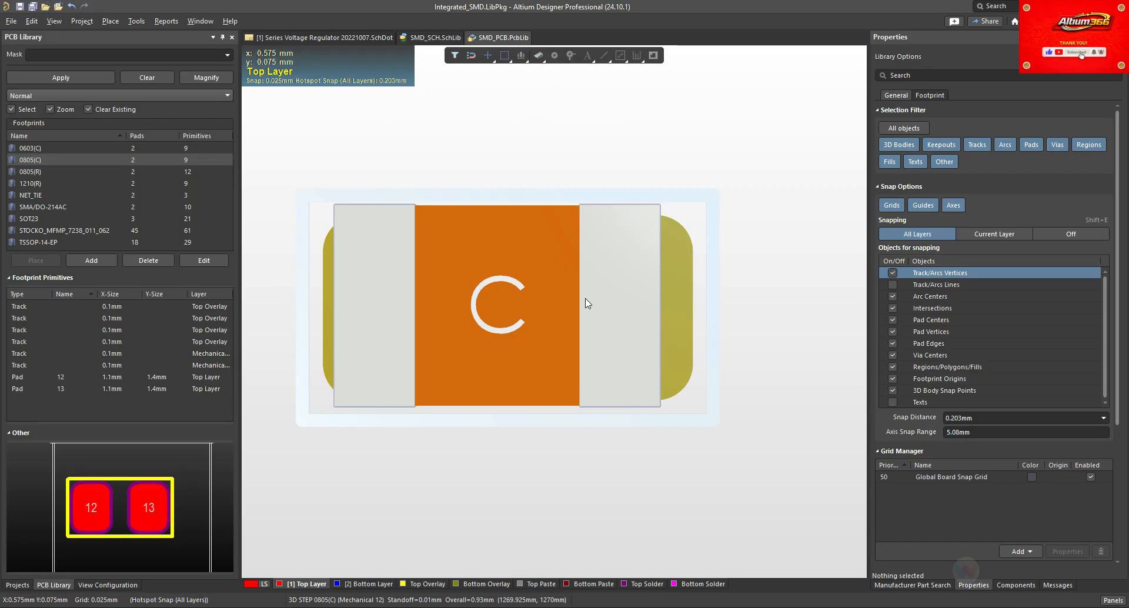
ctrl+scroll(585, 303, up, 2)
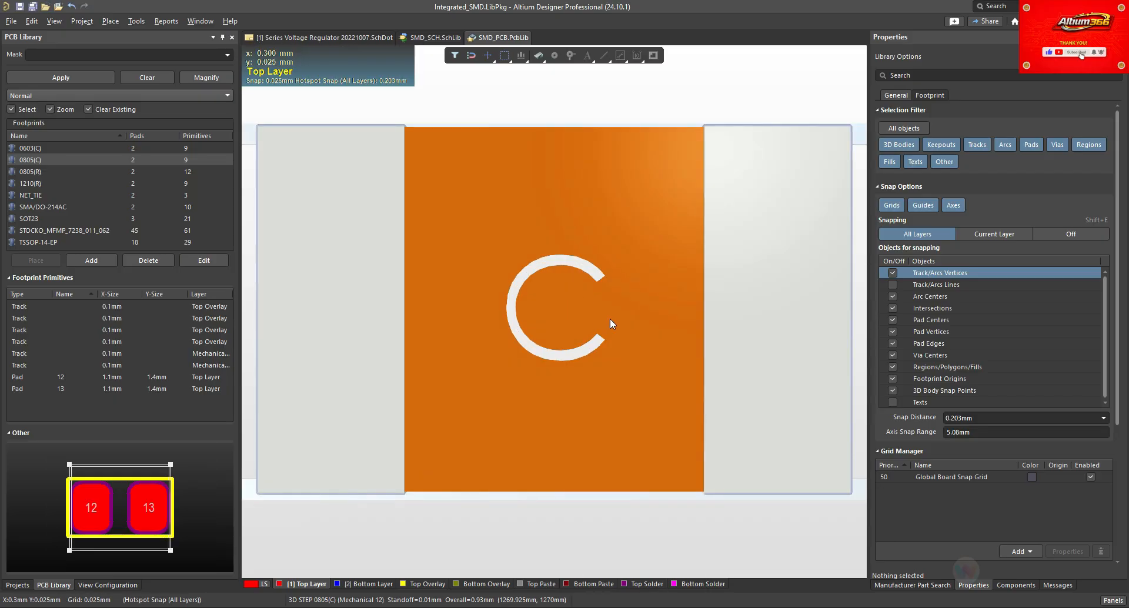
ctrl+scroll(610, 323, down, 2)
shift+right_drag(610, 429, 612, 234)
key(2)
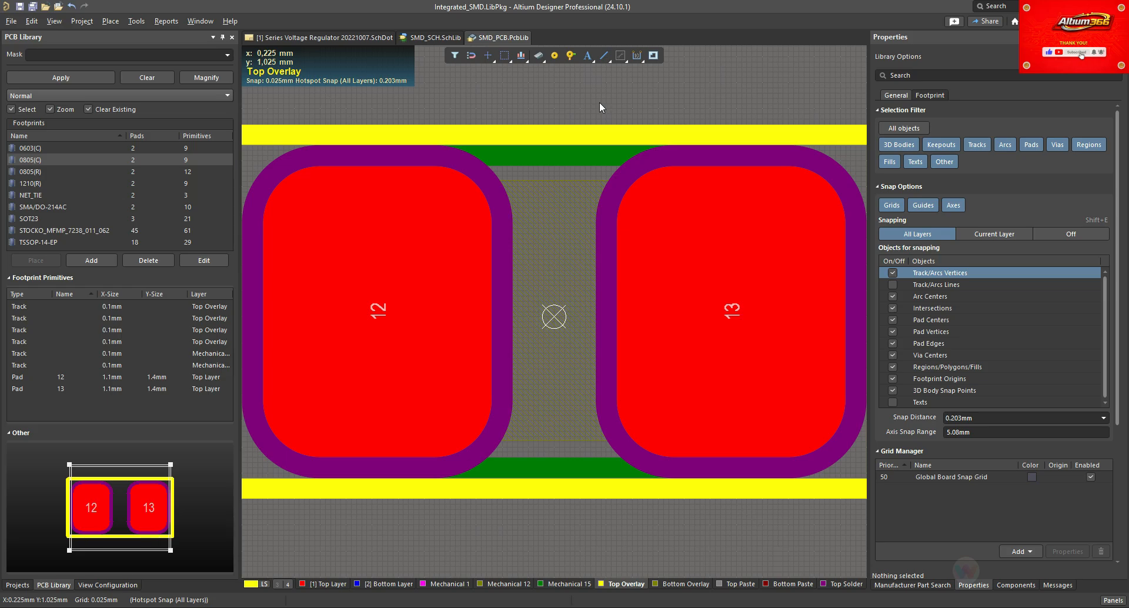
Step: Assign the 0805(C) footprint from SMD_PCB.PcbLib to the CAP_100n_50V_0805 symbol in the schematic library
click(432, 37)
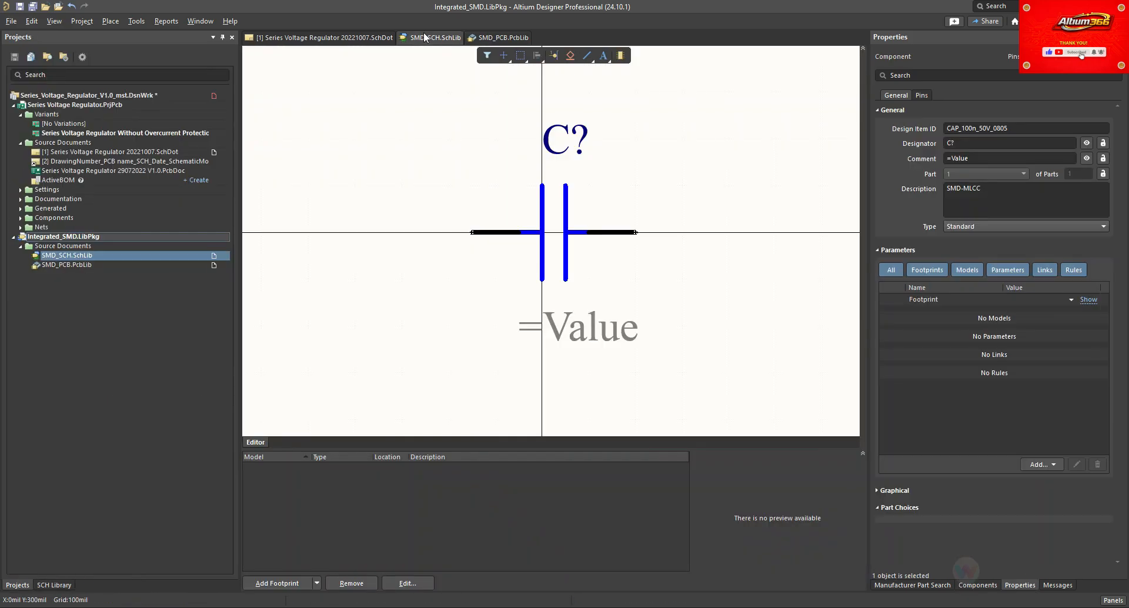
click(276, 583)
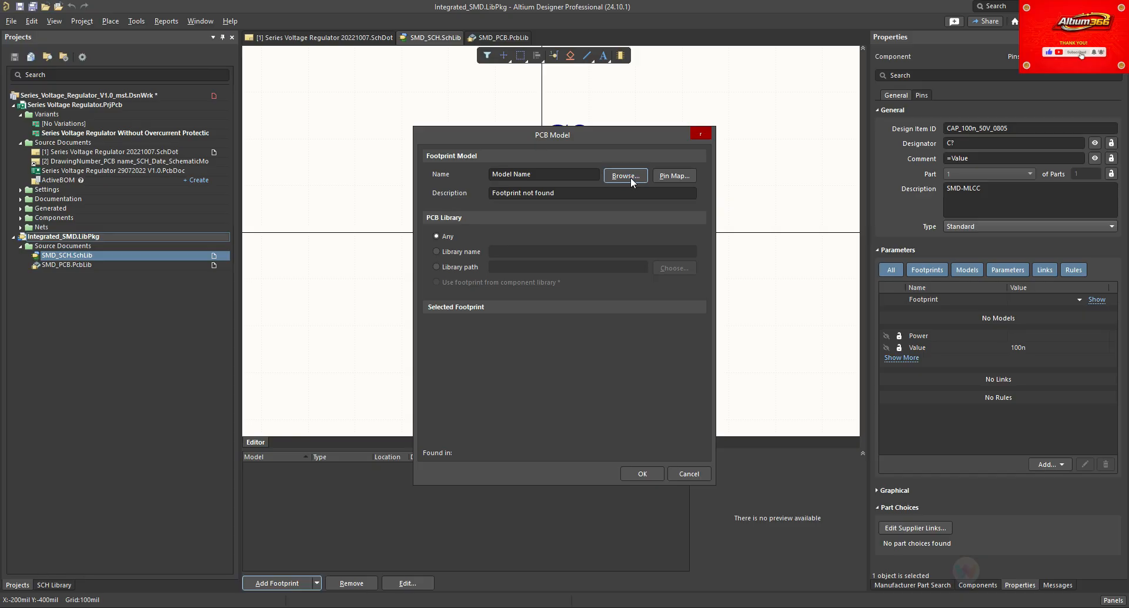
click(625, 176)
click(420, 270)
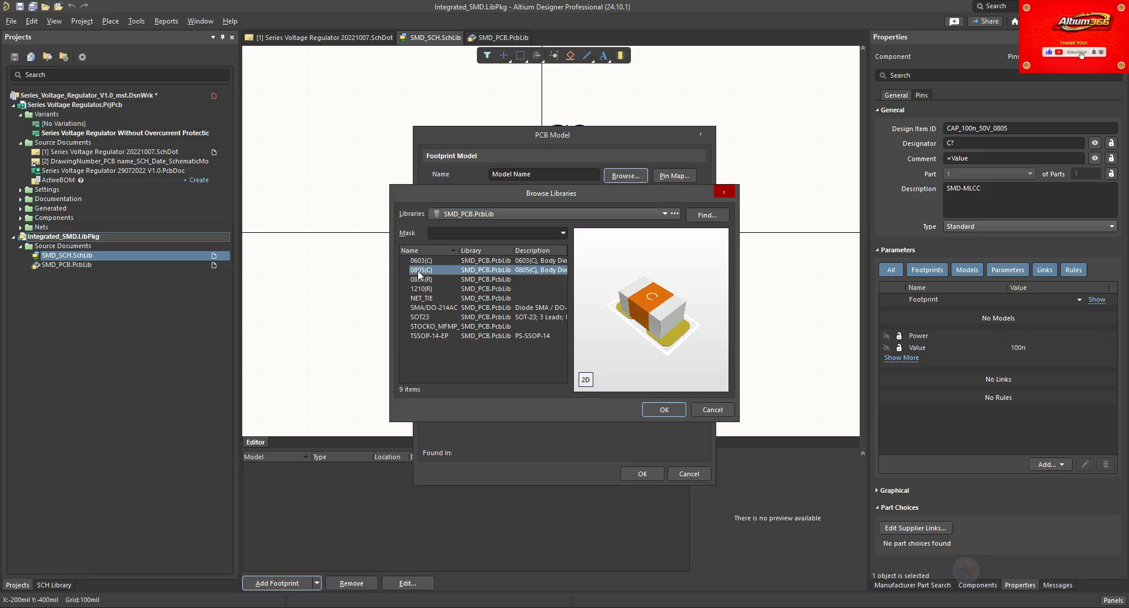
click(663, 410)
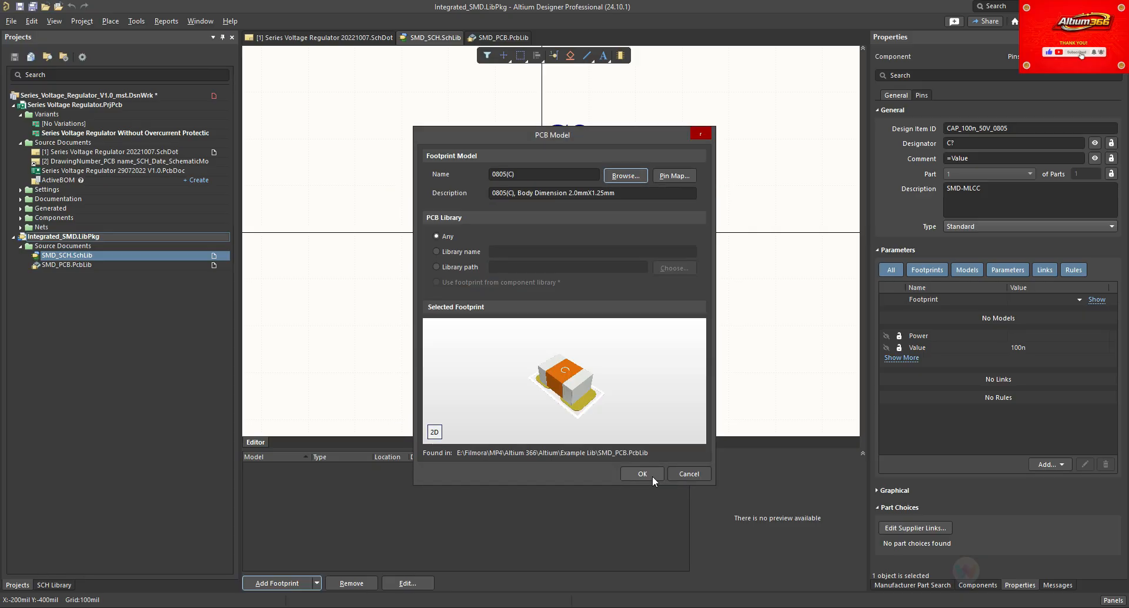
click(651, 474)
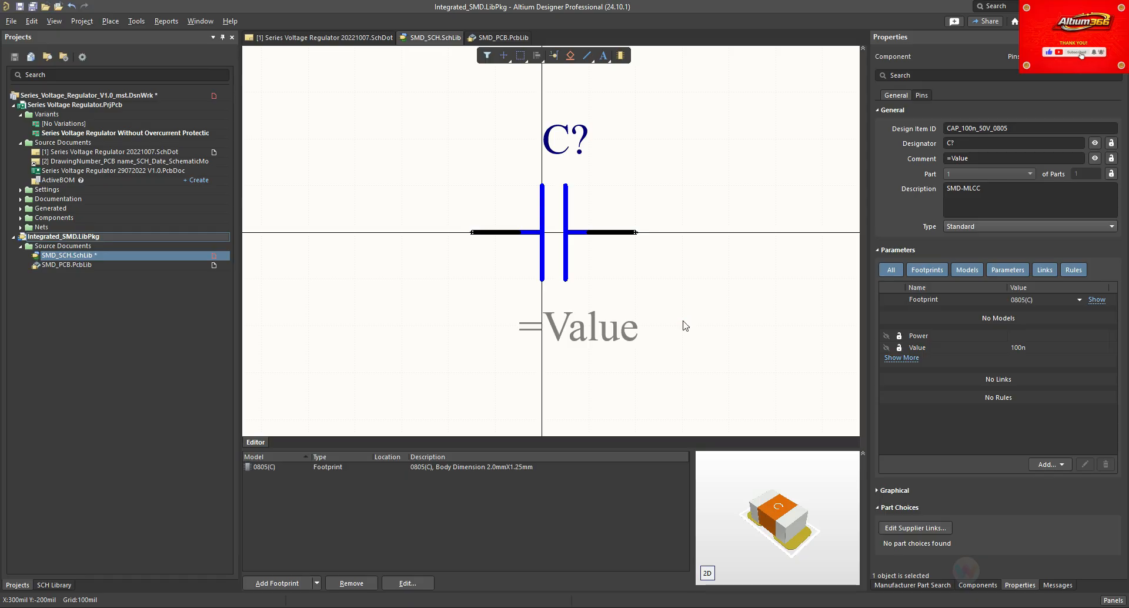
Step: Compile the integrated library Integrated_SMD.LibPkg and examine the compile messages
click(89, 22)
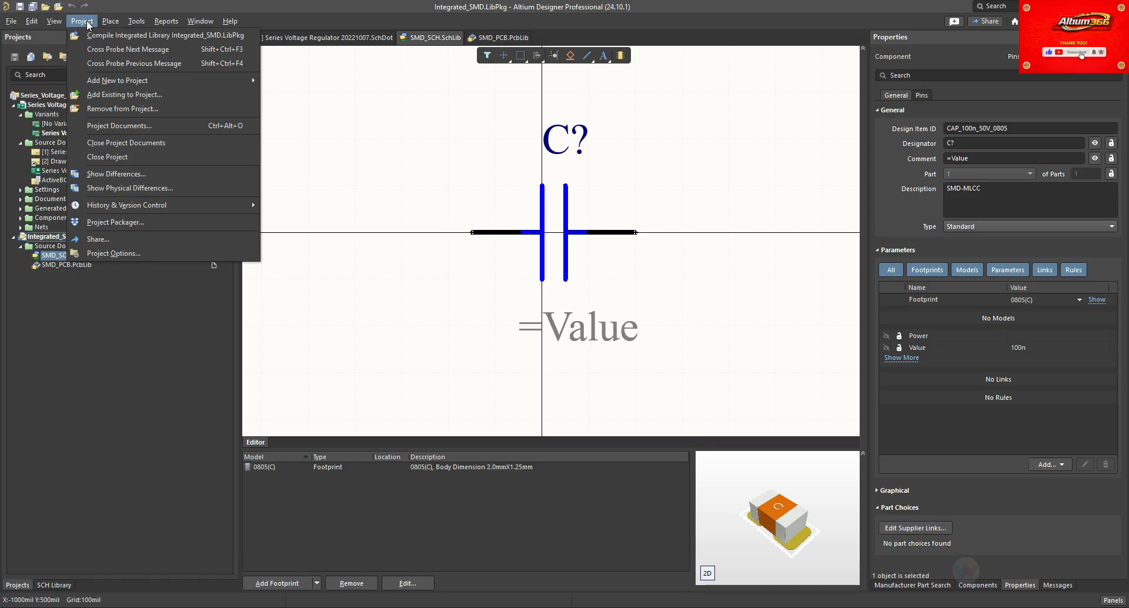
click(118, 35)
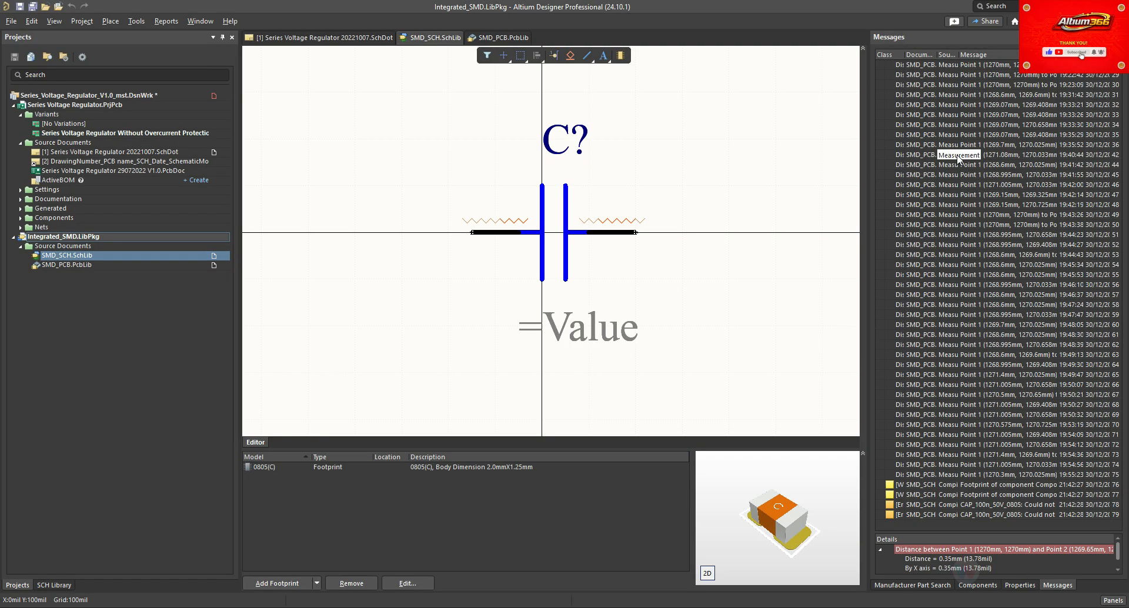
drag(868, 376, 831, 383)
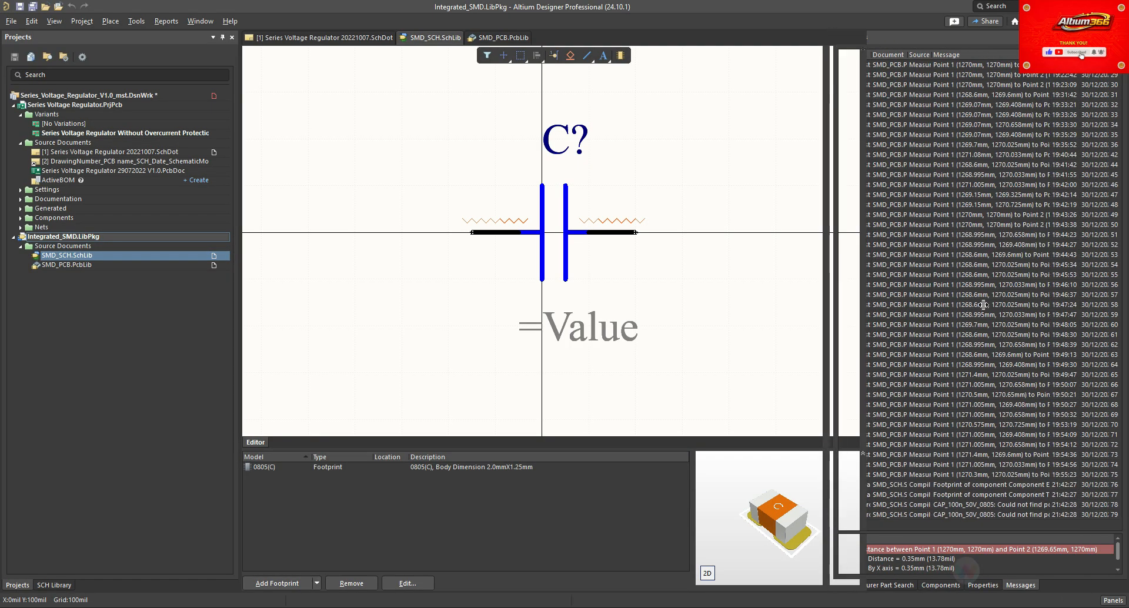
double_click(984, 308)
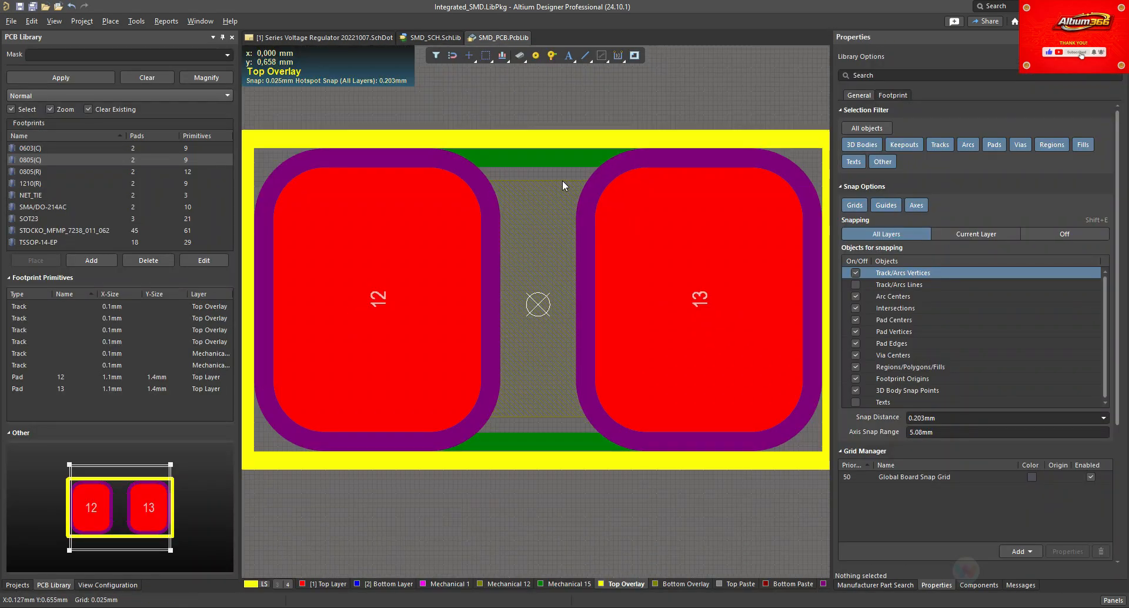
Step: Compare the capacitor symbol's pin designators with the pad designators of the 0805(C) footprint and recheck the compile messages
click(435, 37)
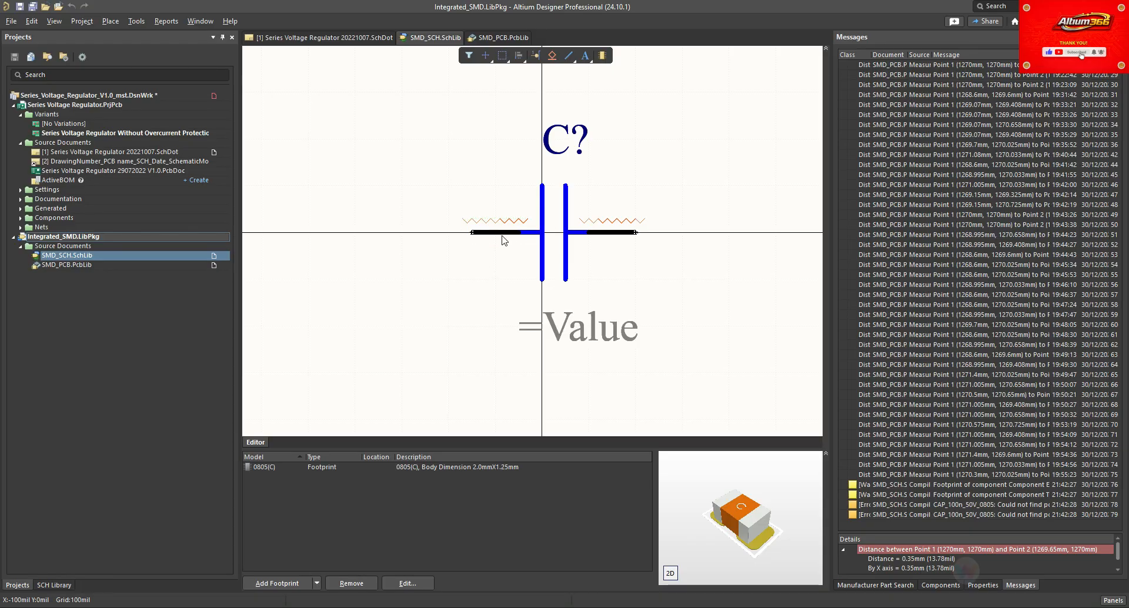
double_click(501, 231)
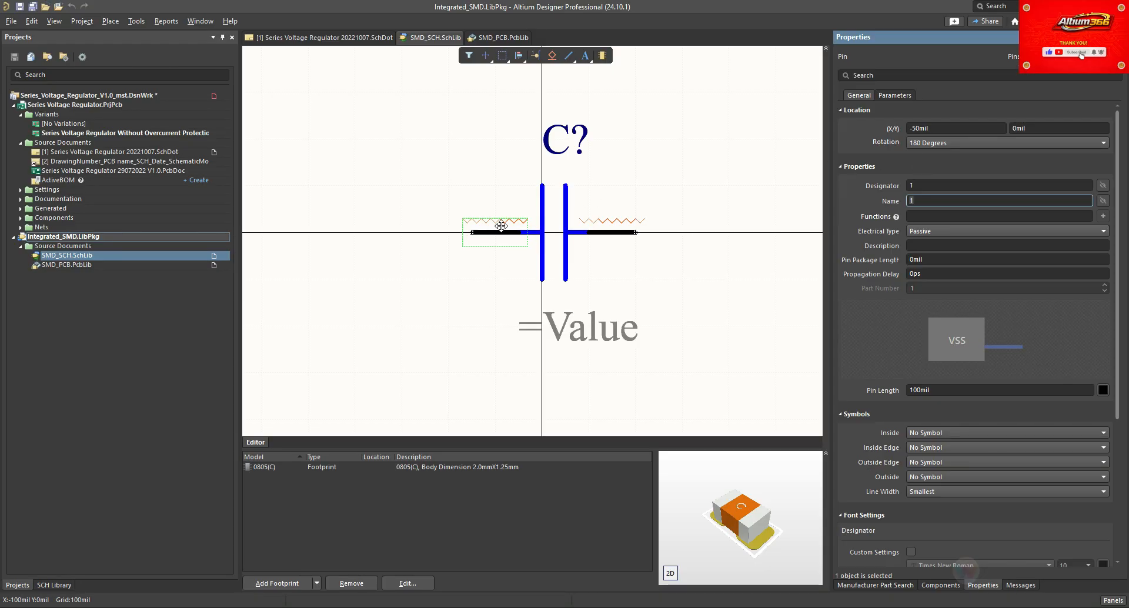
click(613, 230)
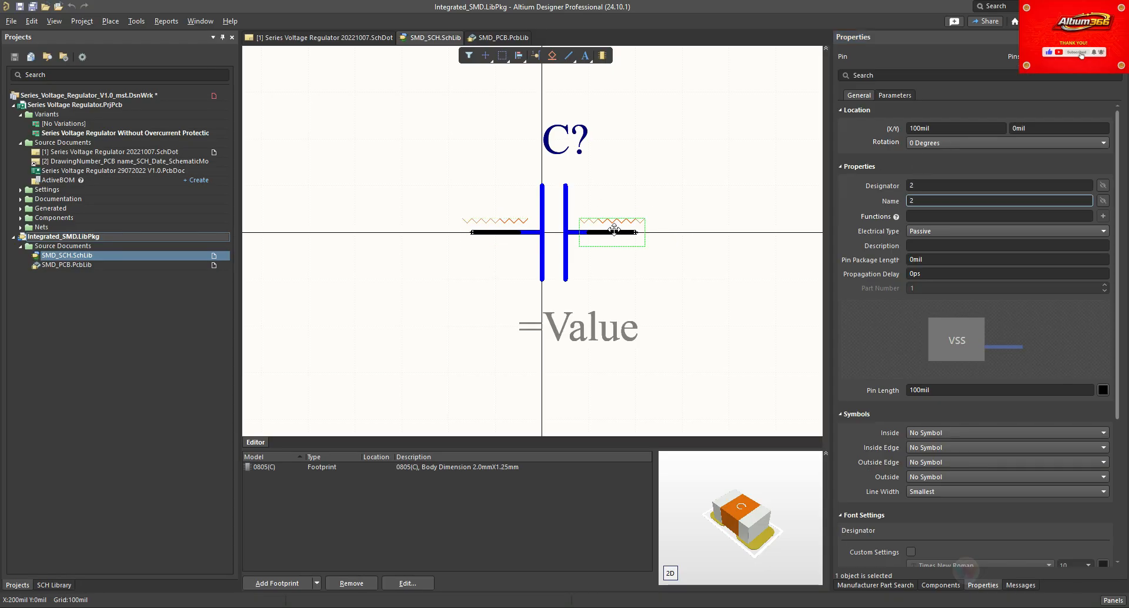
click(497, 37)
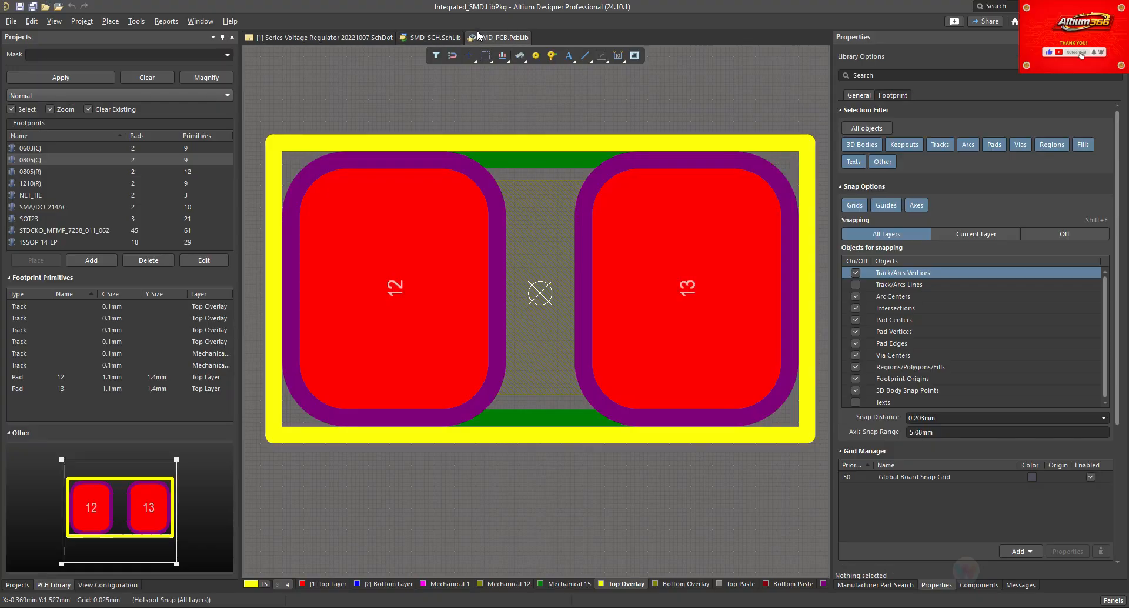
click(440, 260)
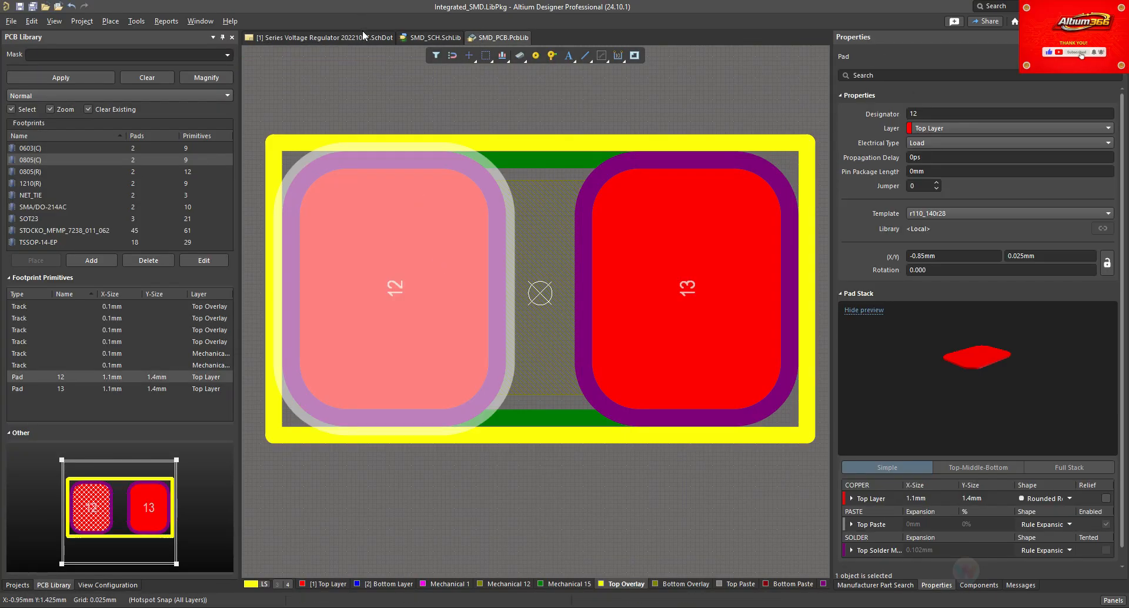
click(1017, 585)
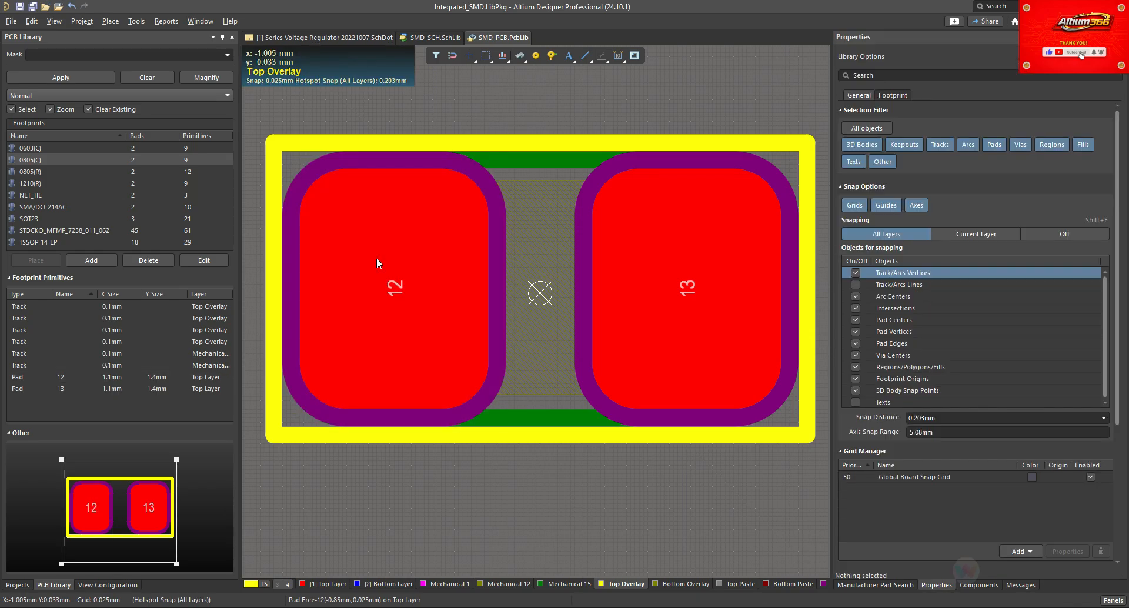
Step: Change the designators of 0805(C) pads 12 and 13 to 1 and 2, matching the symbol pins, and save the library
click(376, 257)
click(914, 116)
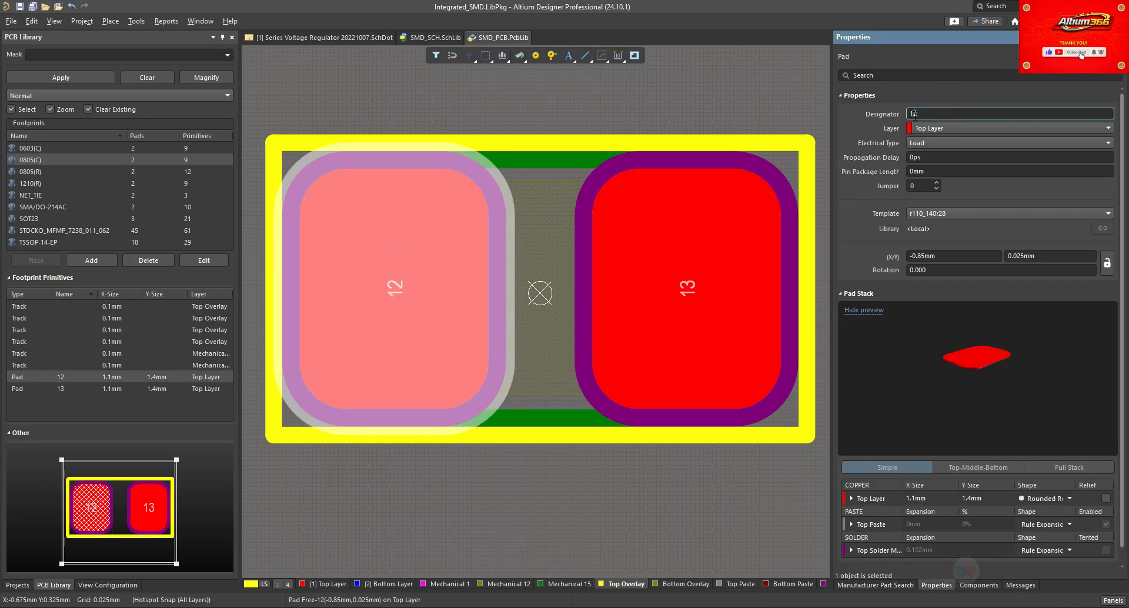
text(1)
click(700, 247)
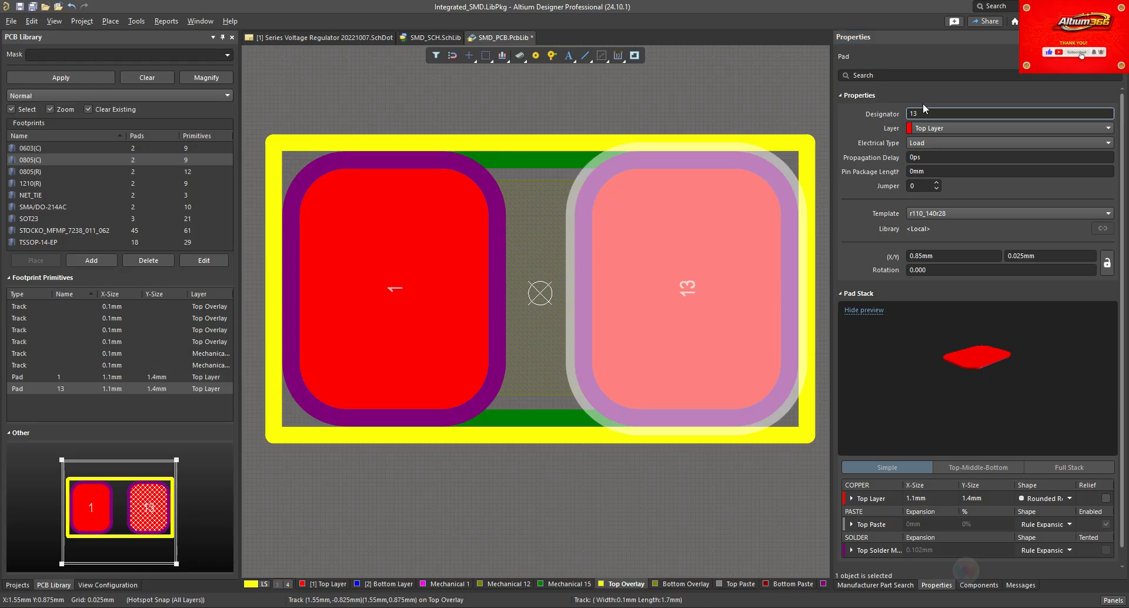
click(921, 112)
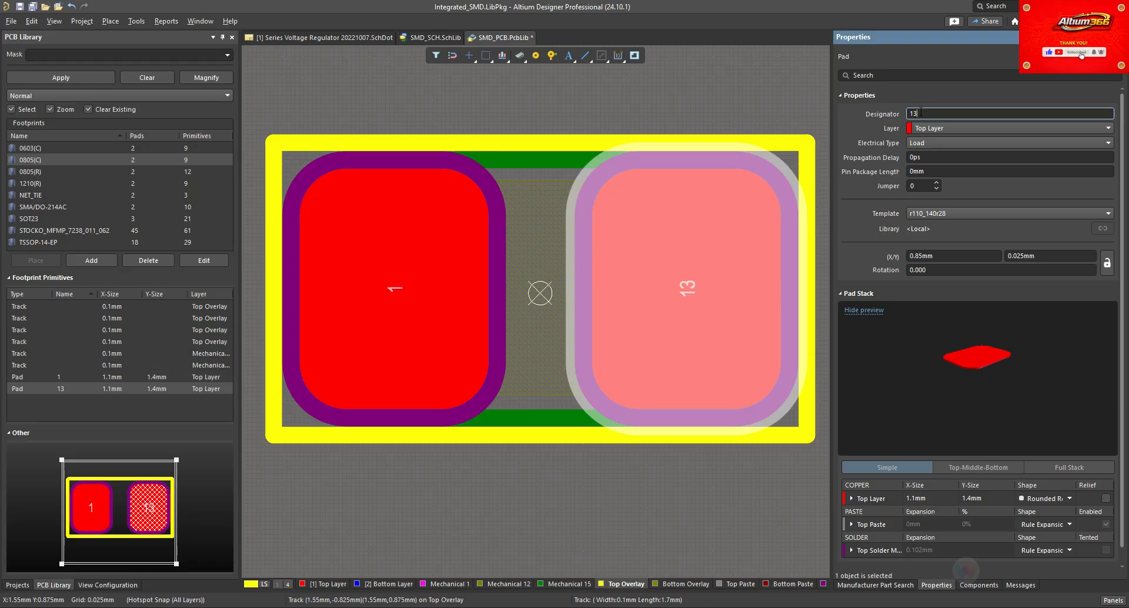
click(714, 84)
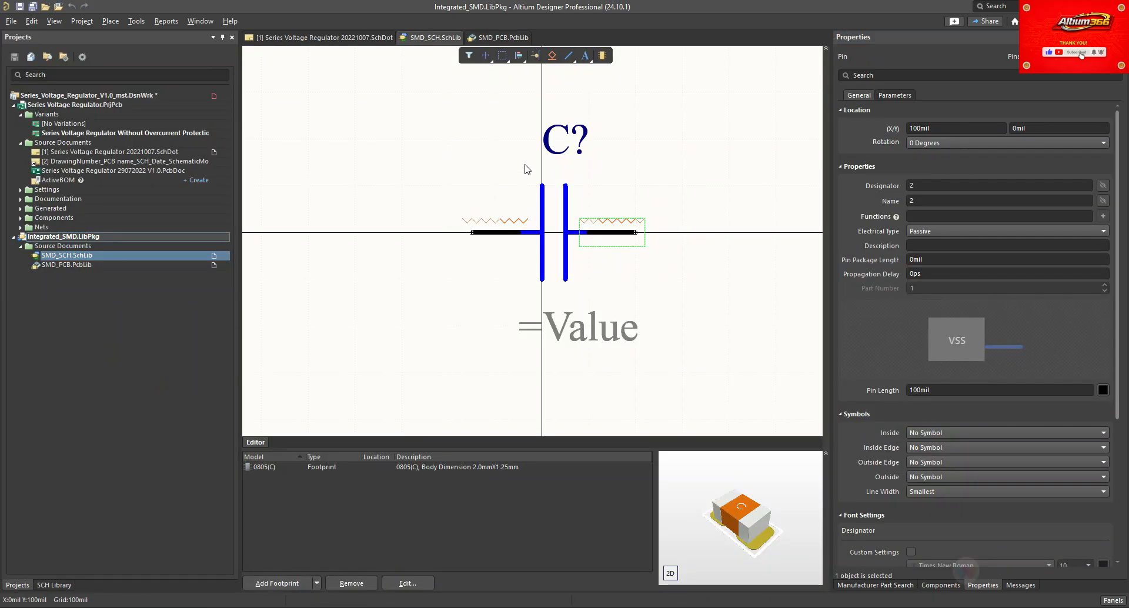
Step: Recompile Integrated_SMD.LibPkg from the schematic library and review the new compile messages
click(412, 132)
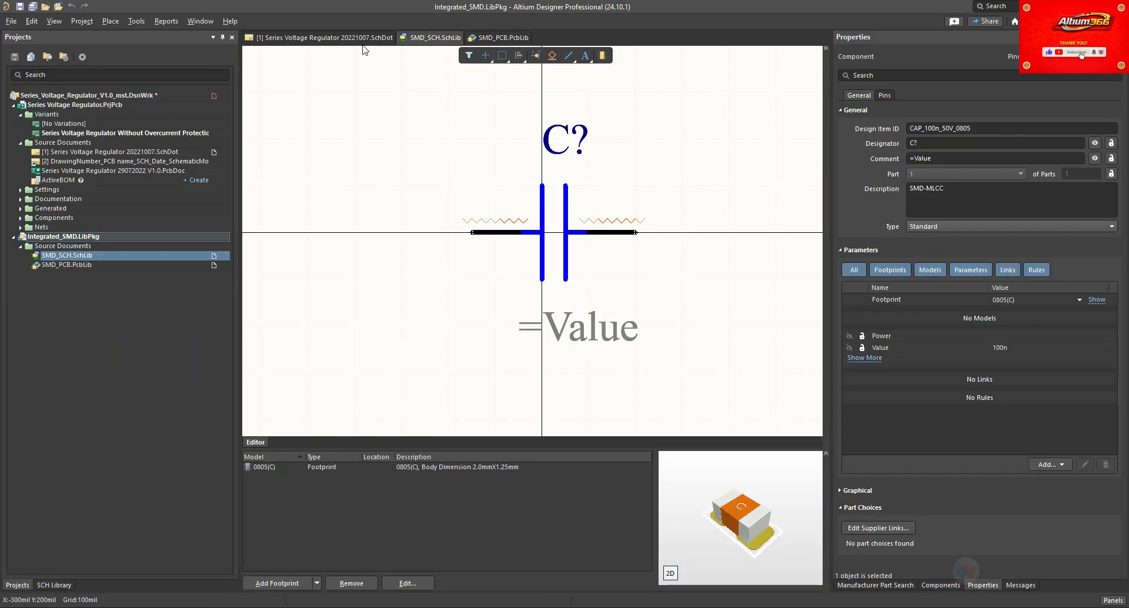
click(82, 21)
click(1020, 585)
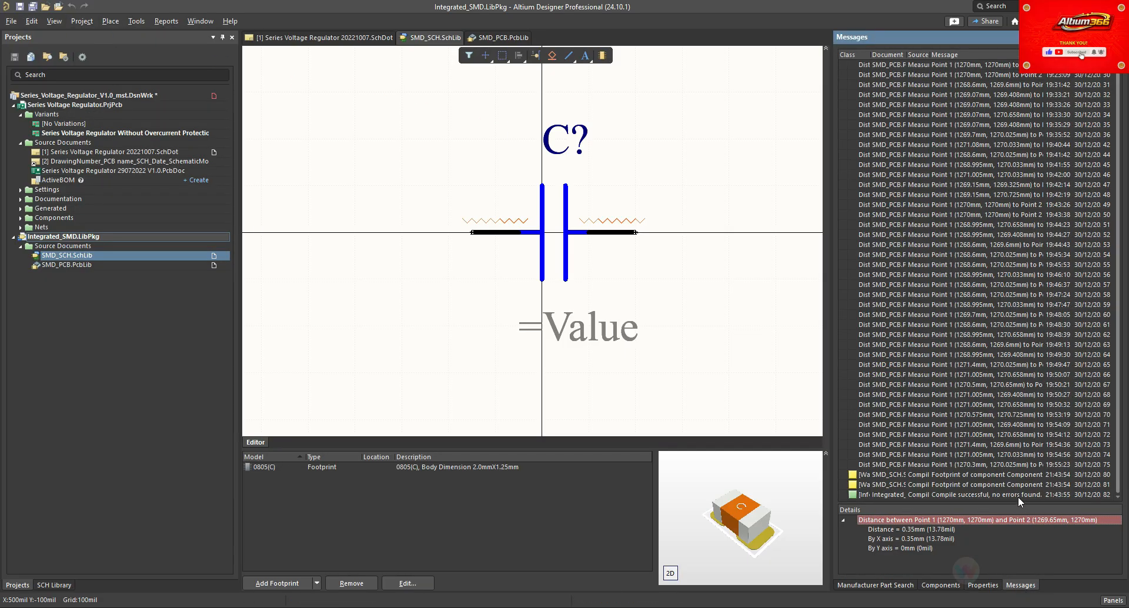
Step: Clear all old entries from the message list and compile Integrated_SMD.LibPkg once more
right_click(952, 184)
click(1007, 255)
click(451, 139)
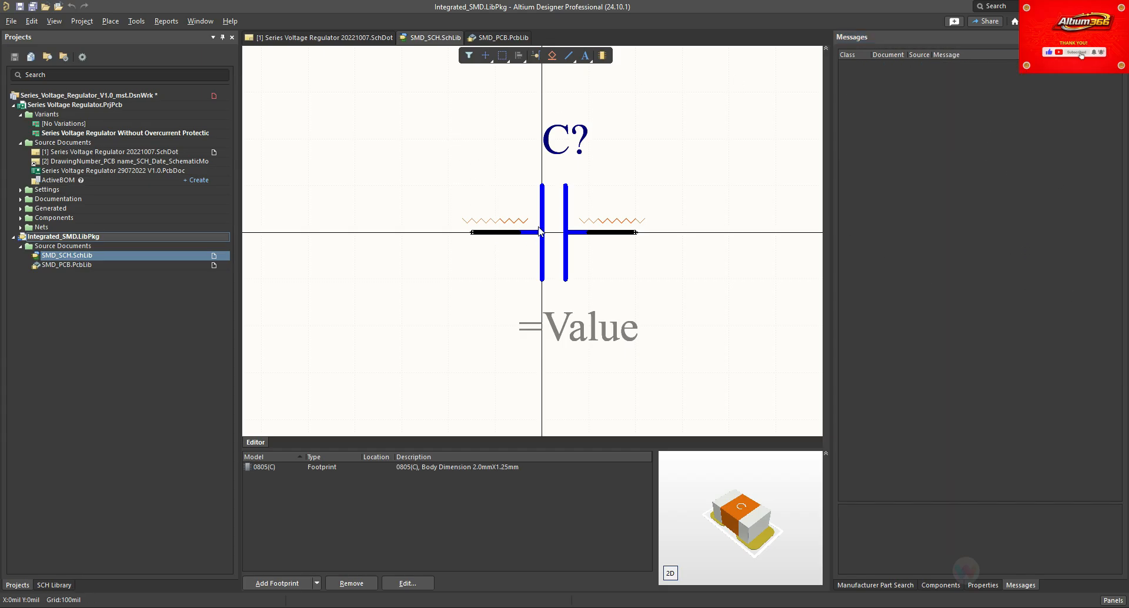
click(93, 23)
click(97, 33)
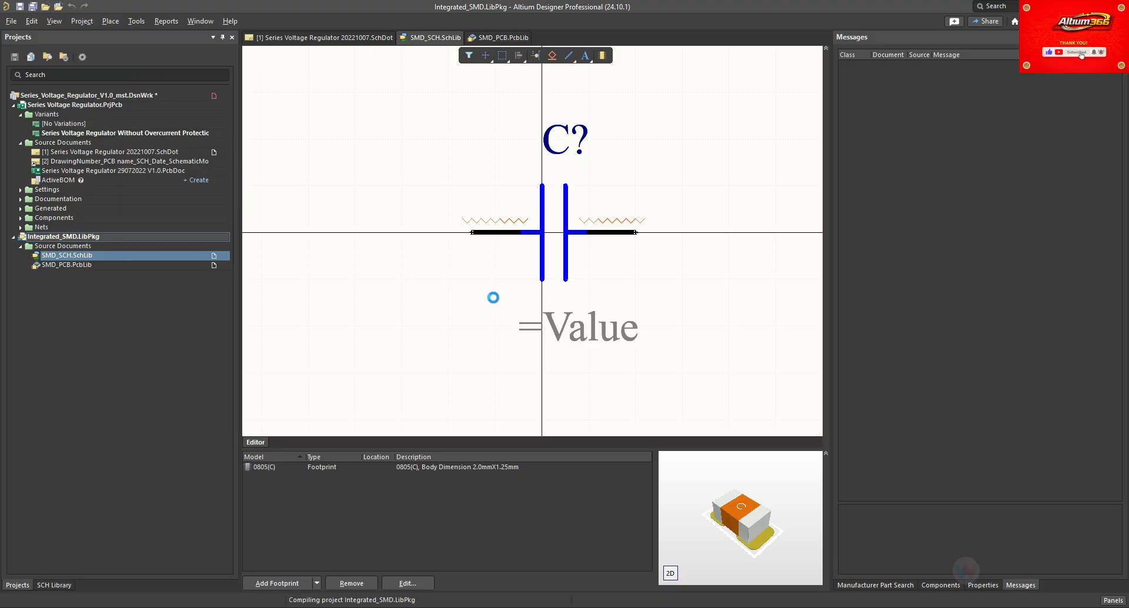